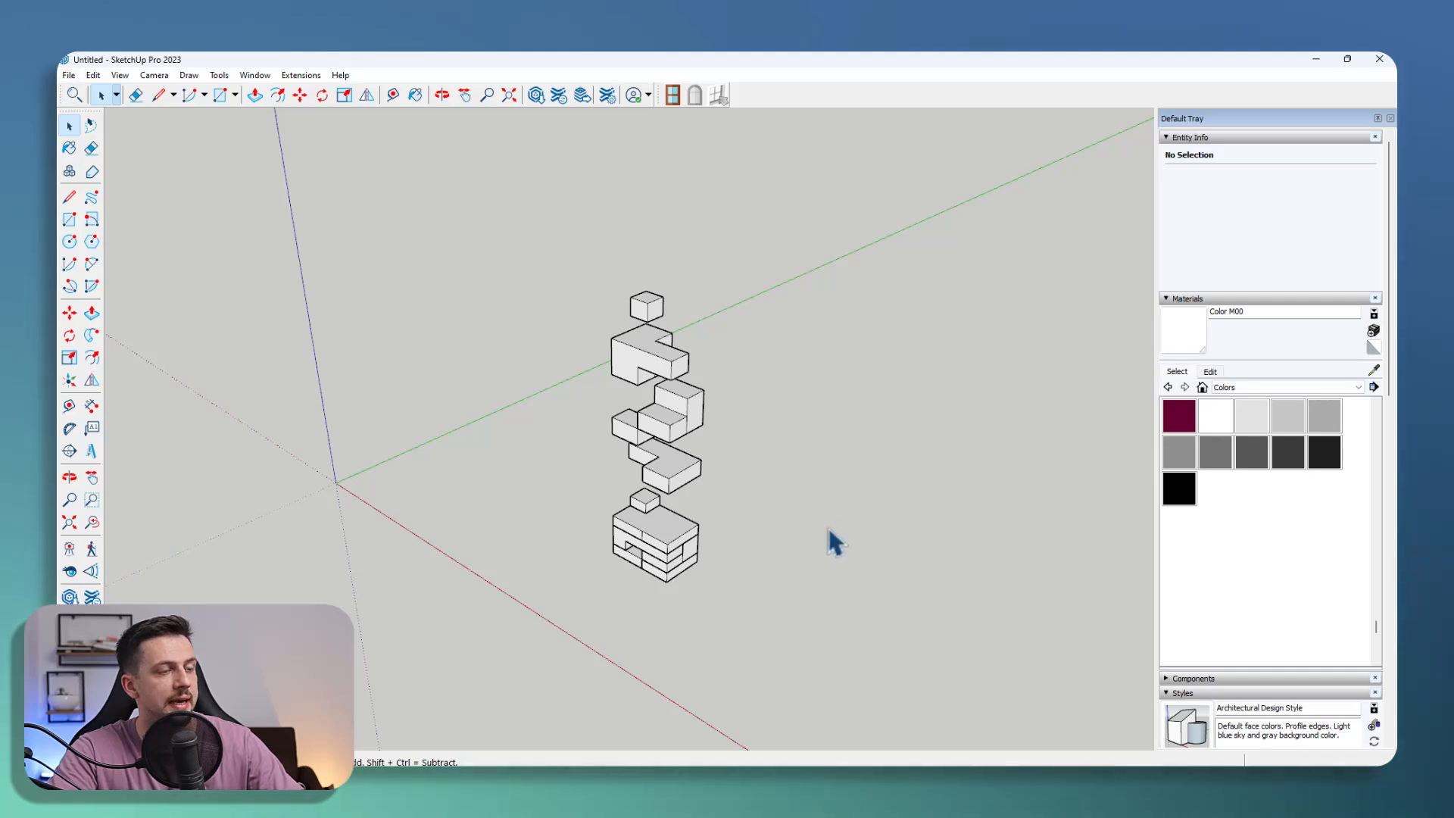
# Step: Frame the exploded block model and export it as a 2D PDF graphic into the Rayon 12 folder
pyautogui.scroll(1, 757, 545)
pyautogui.scroll(-2, 743, 546)
pyautogui.scroll(5, 670, 450)
pyautogui.moveTo(704, 481)
pyautogui.mouseDown(button='middle')
pyautogui.moveTo(747, 461)
pyautogui.moveTo(1041, 204)
pyautogui.moveTo(402, 286)
pyautogui.moveTo(646, 350)
pyautogui.moveTo(684, 480)
pyautogui.mouseUp(button='middle')
pyautogui.scroll(-5, 684, 481)
pyautogui.scroll(1, 685, 480)
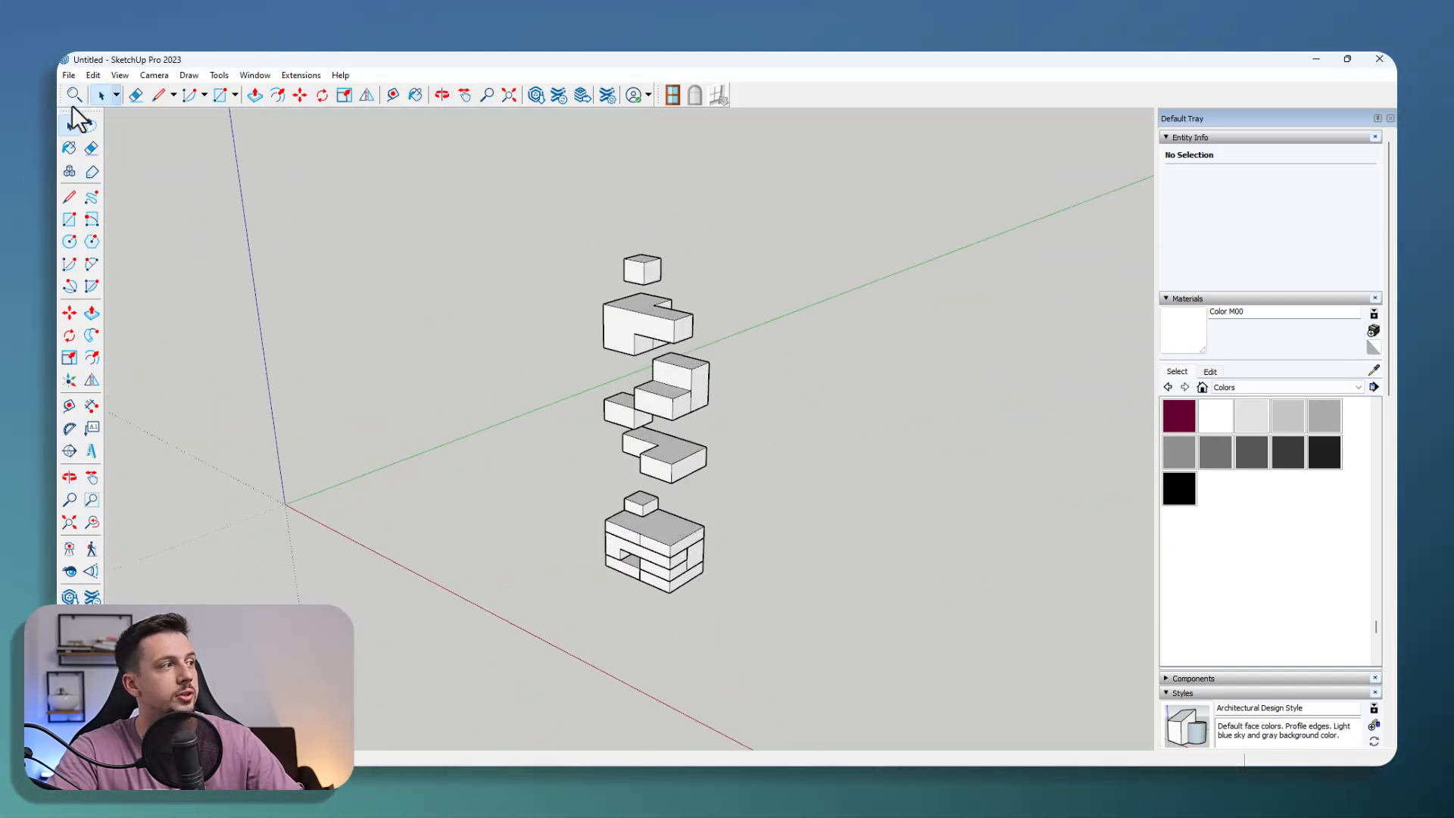
pyautogui.click(68, 75)
pyautogui.moveTo(168, 314)
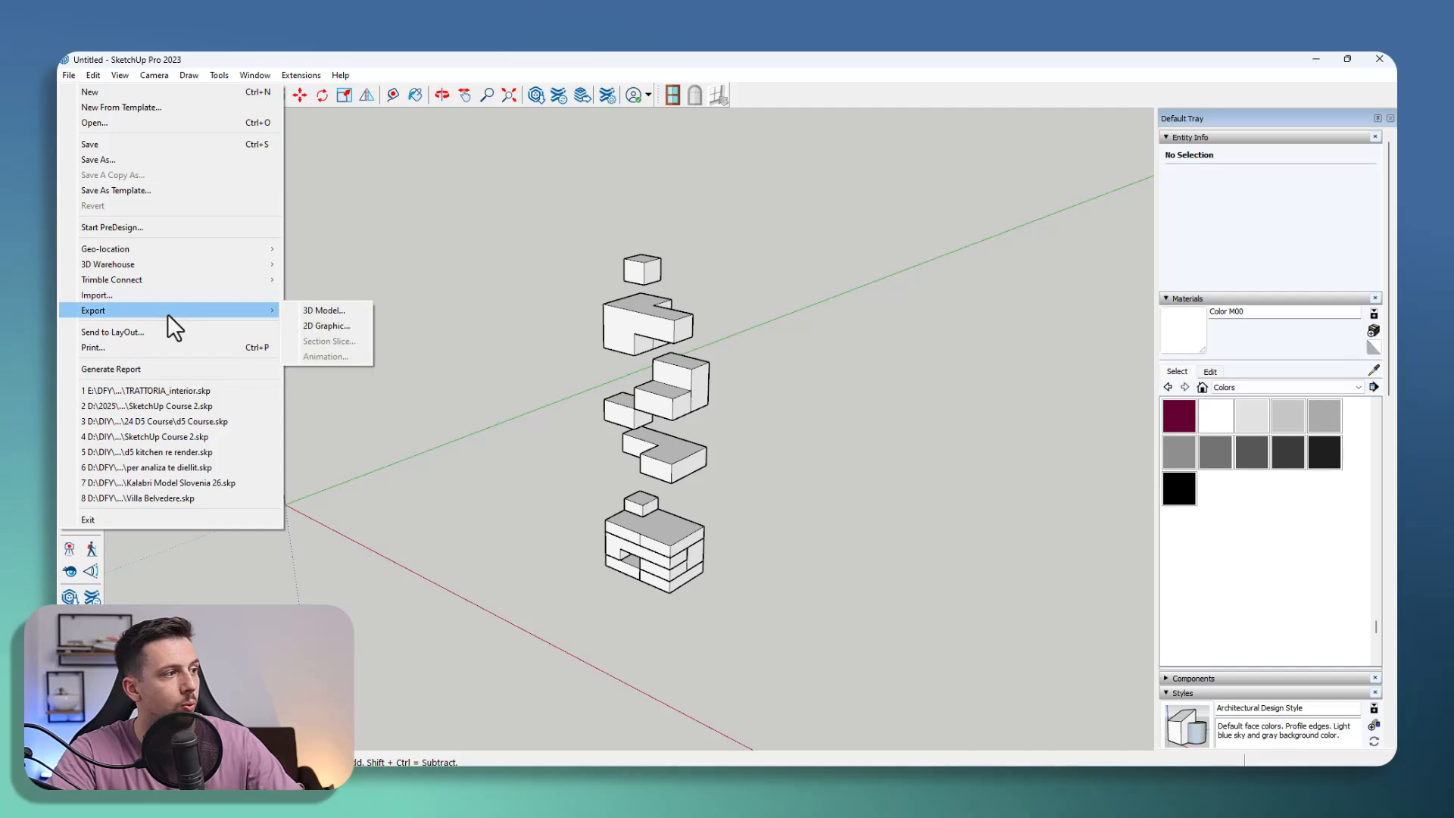
pyautogui.click(321, 310)
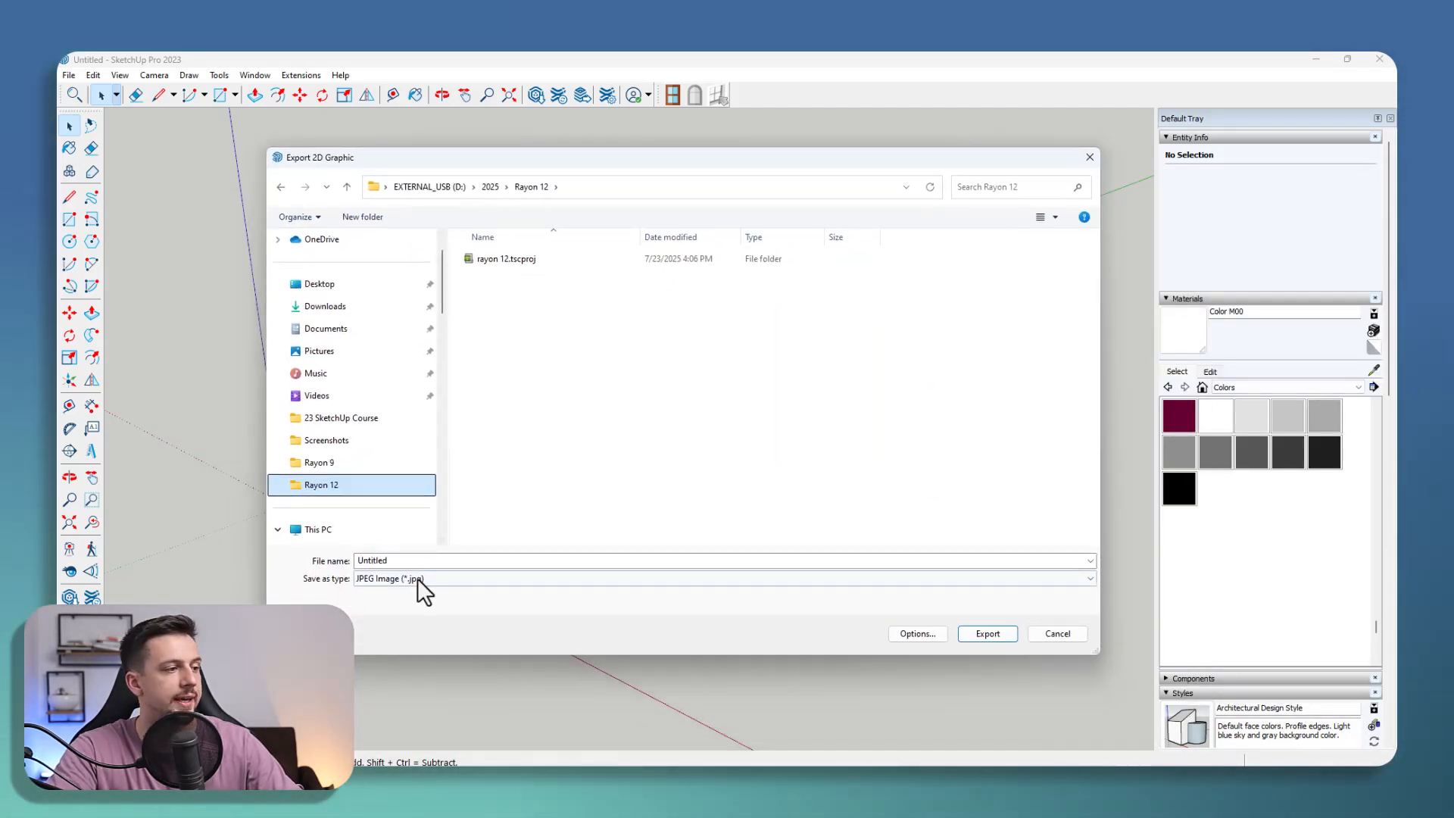
pyautogui.click(418, 579)
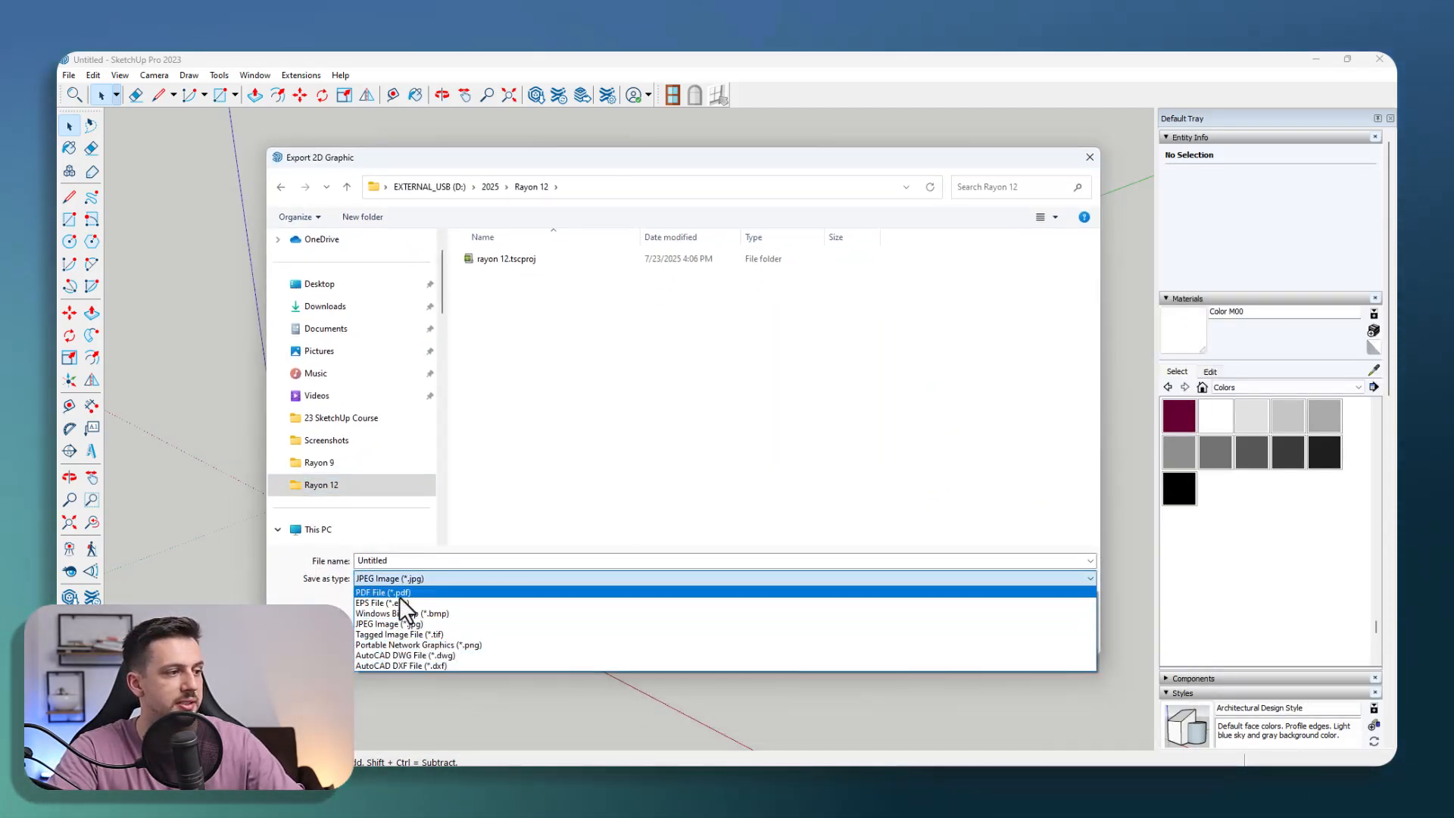
pyautogui.click(398, 593)
pyautogui.doubleClick(398, 561)
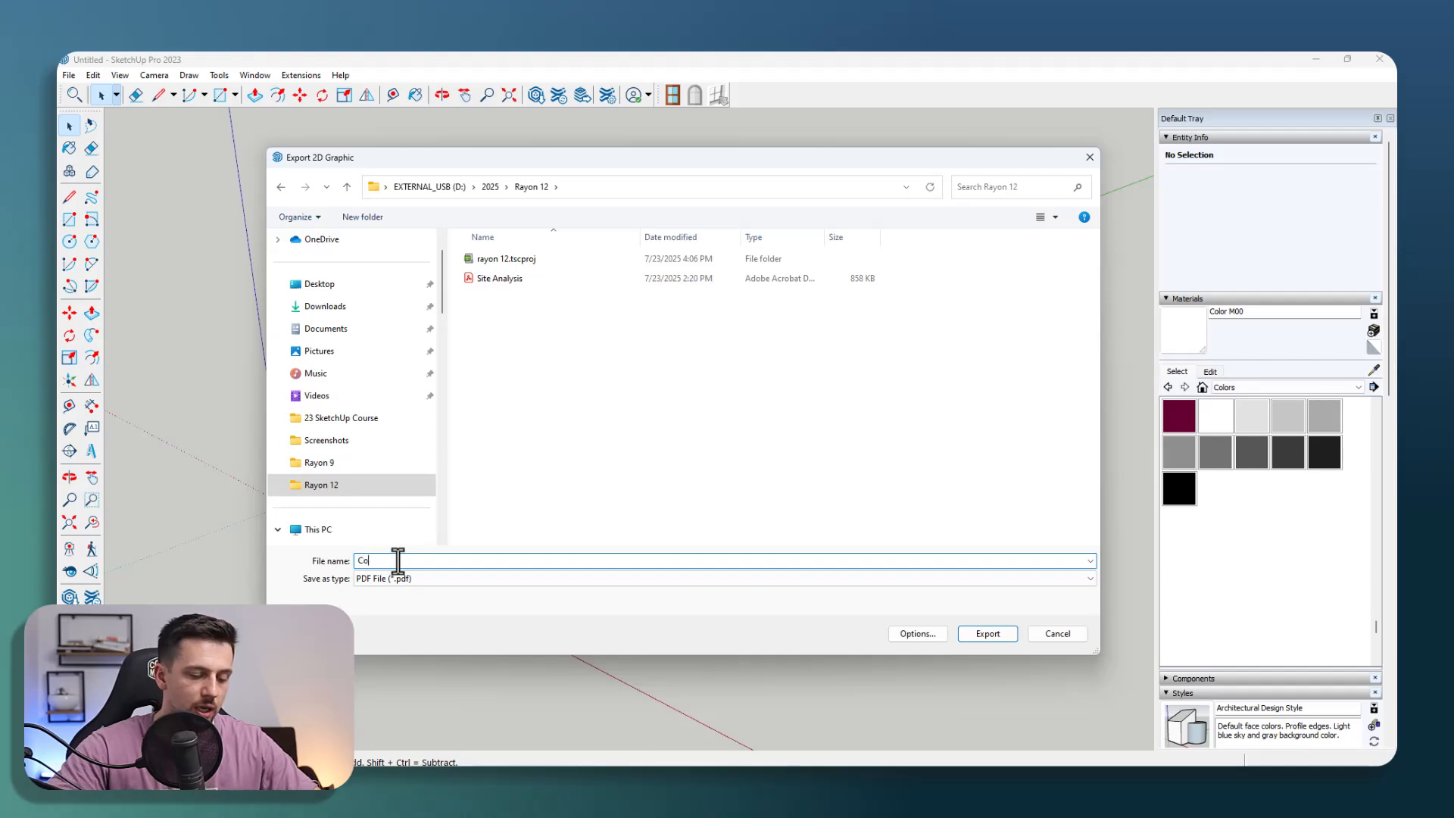
pyautogui.press('Return')
# Step: Switch to the Axonometric Diagram model in Rayon and import the exported PDF page in Vector format
pyautogui.click(1316, 55)
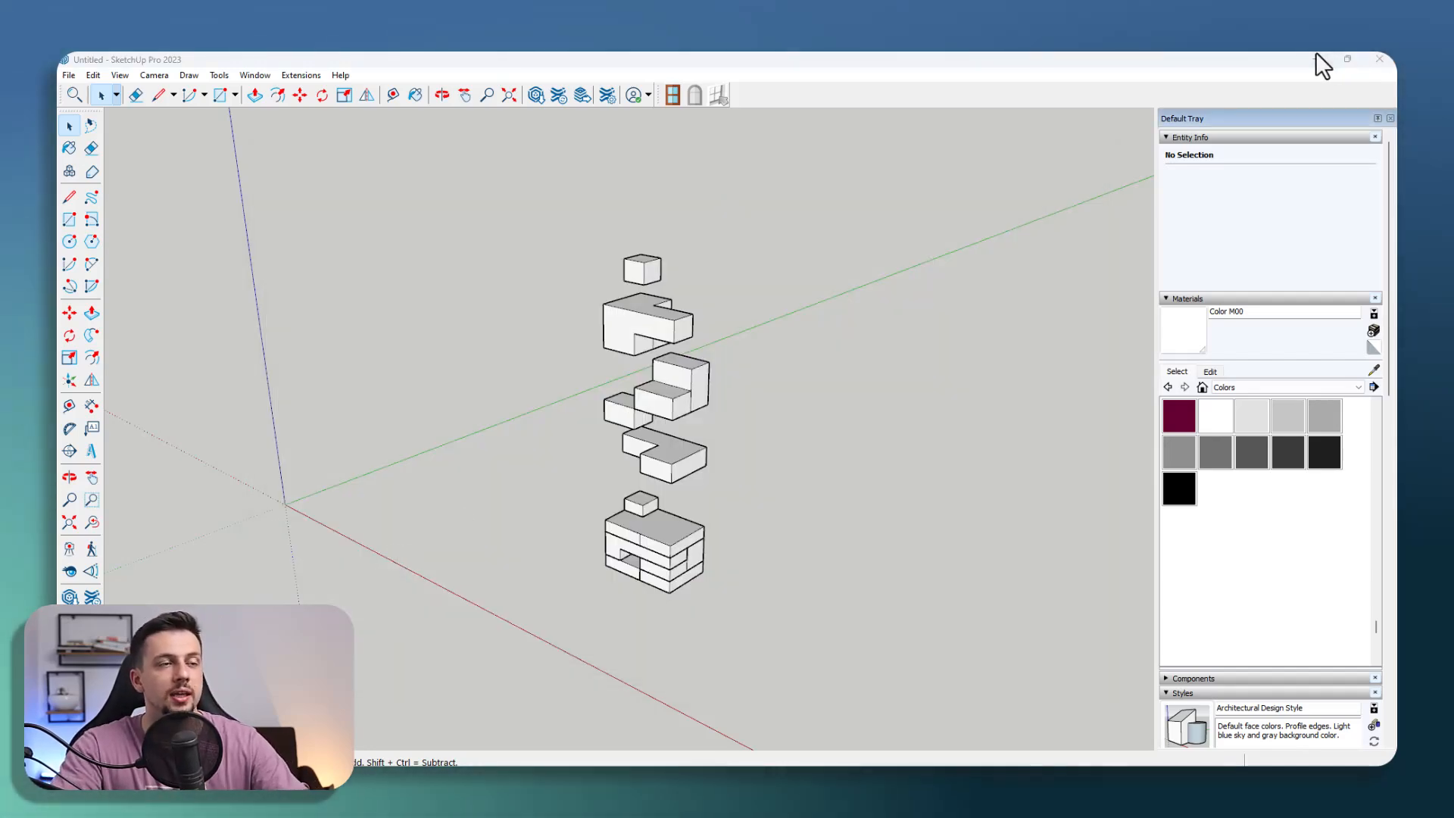
pyautogui.scroll(-5, 465, 333)
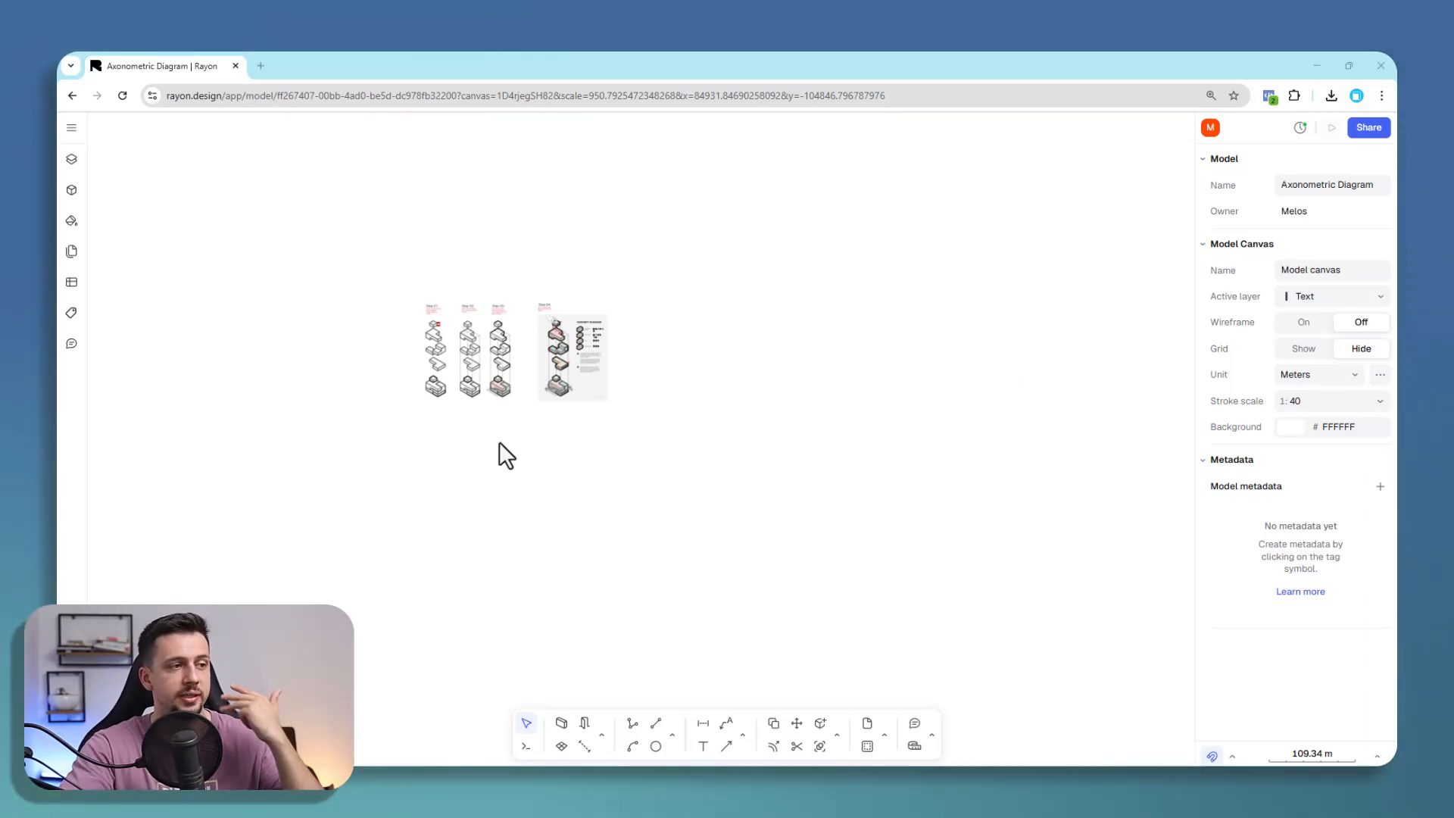
pyautogui.scroll(5, 499, 438)
pyautogui.moveTo(600, 370); pyautogui.dragTo(692, 461, button='middle')
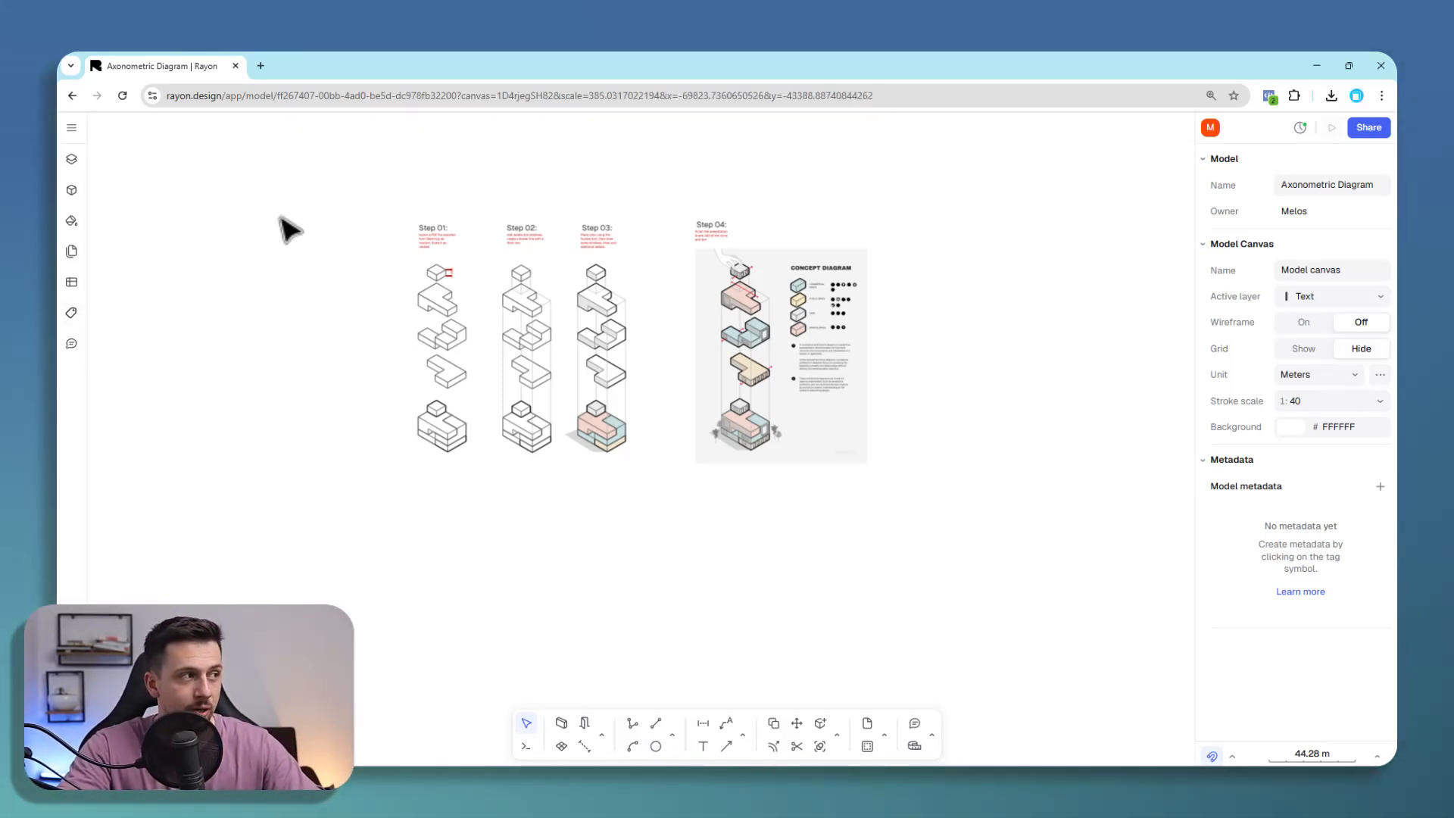
pyautogui.click(71, 128)
pyautogui.moveTo(146, 235)
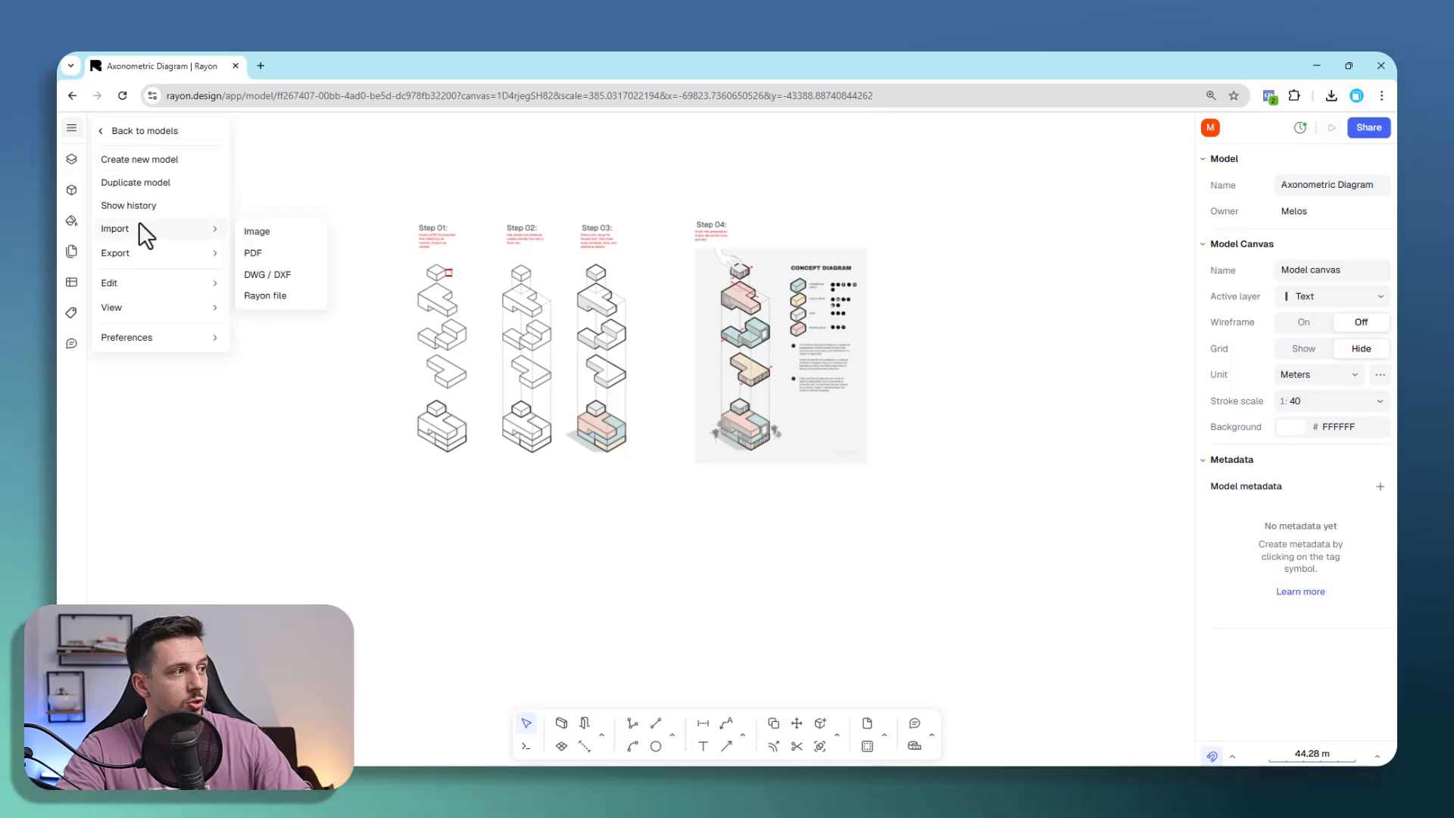
pyautogui.click(244, 252)
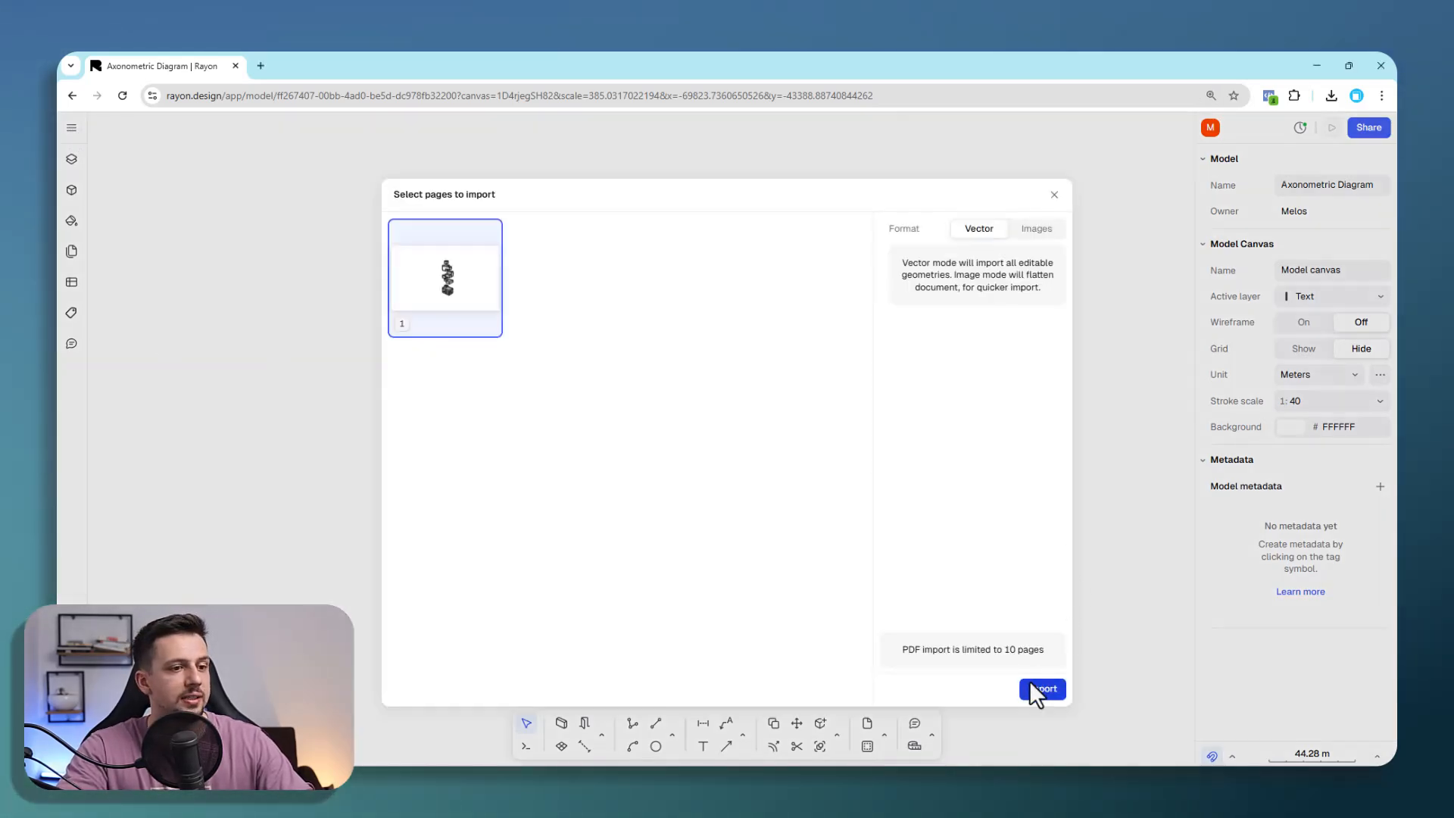
pyautogui.click(1041, 689)
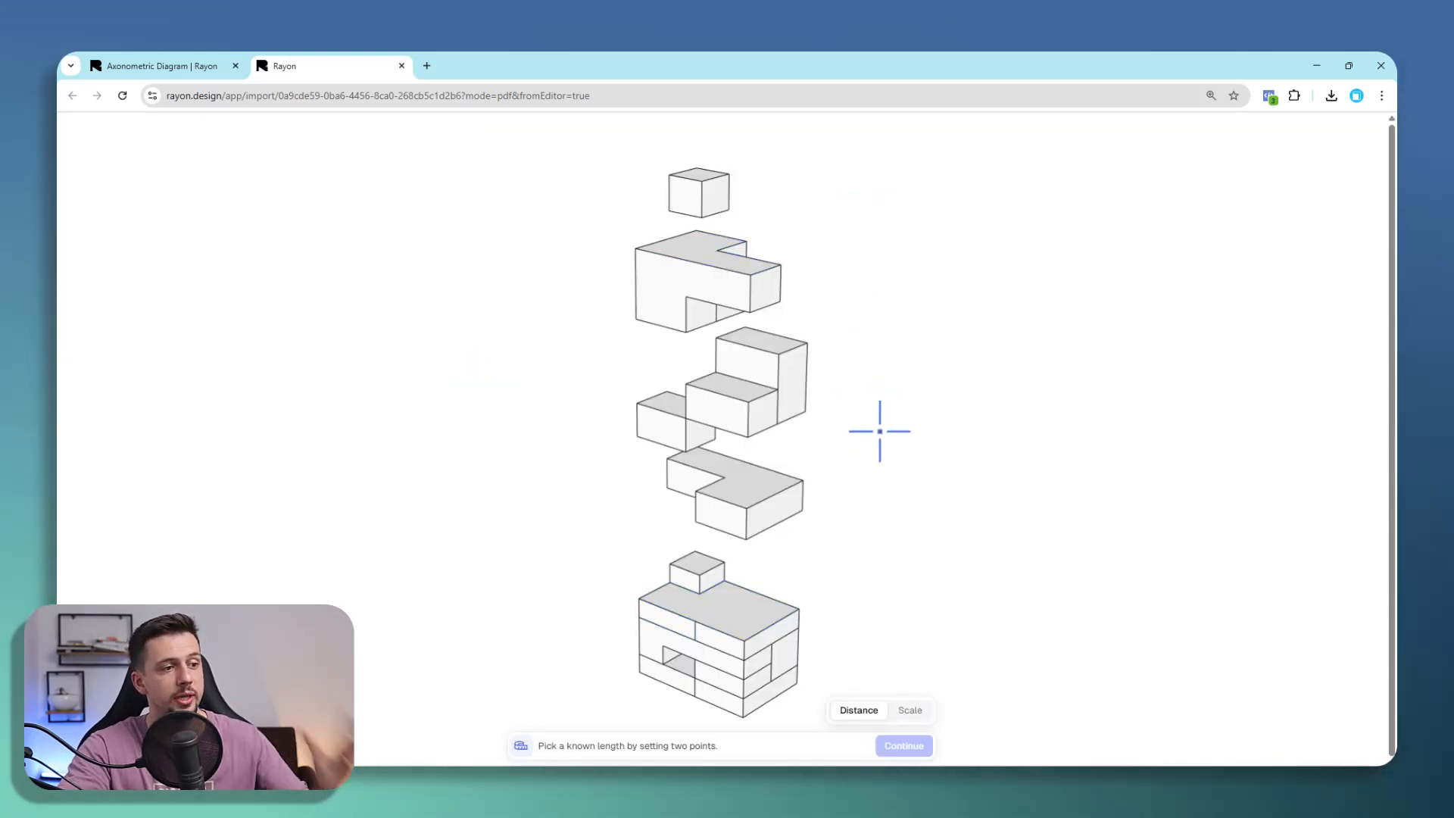
# Step: Set the imported plan's scale to 1:1 and insert the drawing in the empty area beside the Step 04 board
pyautogui.click(901, 714)
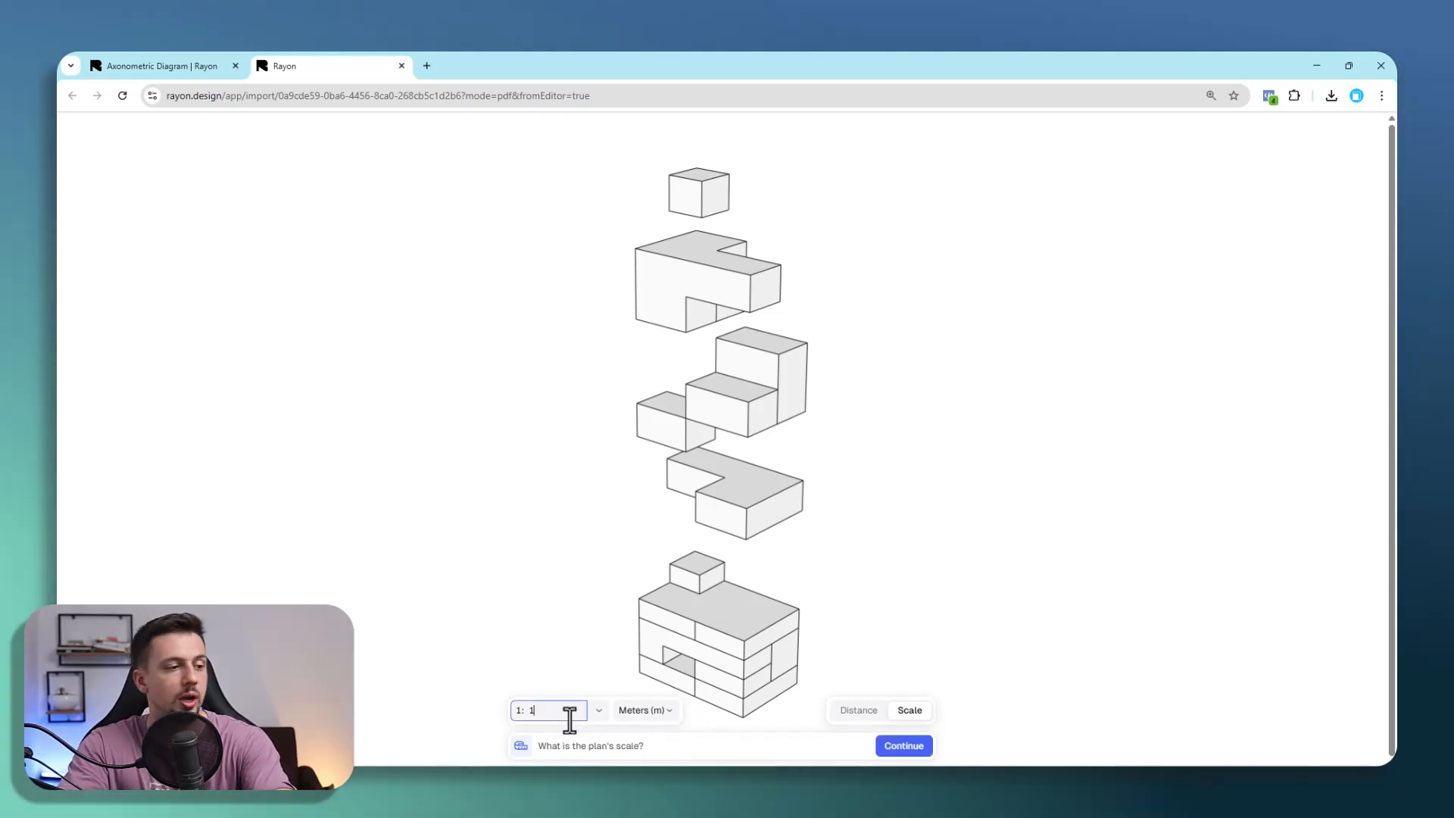
pyautogui.click(915, 746)
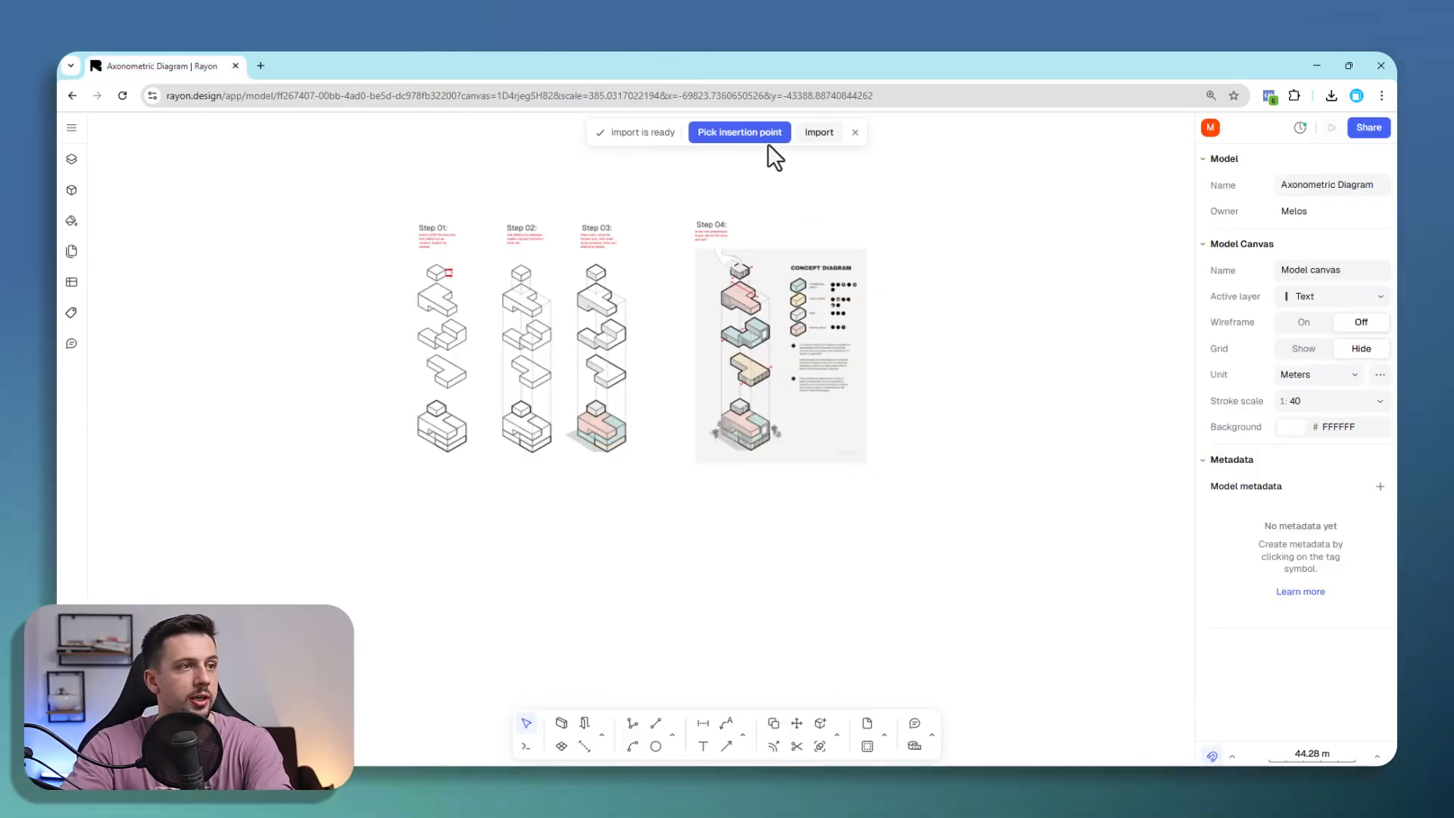
pyautogui.click(742, 125)
pyautogui.click(999, 388)
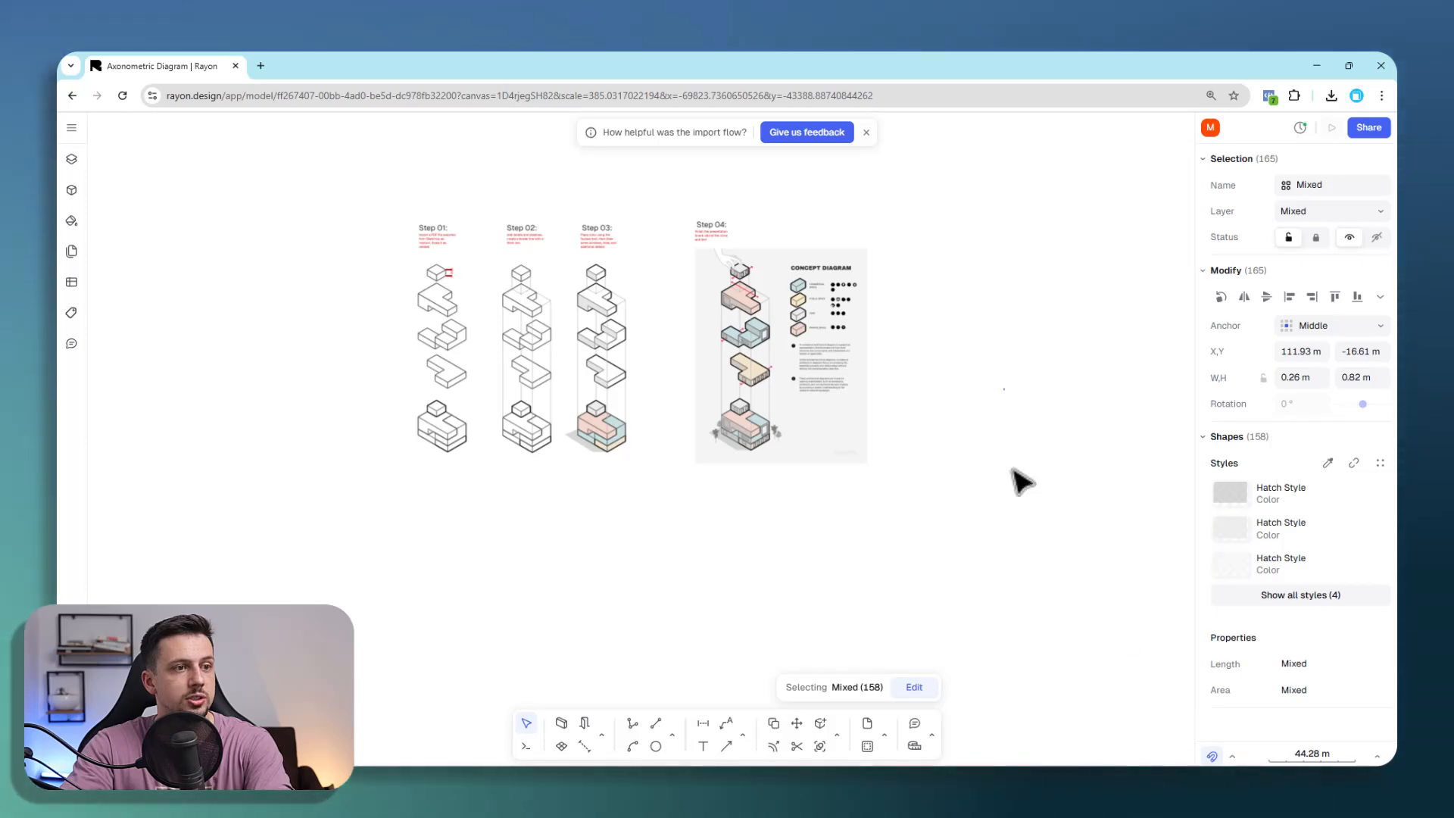
# Step: Enlarge the imported drawing and place it in the empty area before the Step 01 column
pyautogui.scroll(10, 1003, 413)
pyautogui.scroll(-2, 903, 511)
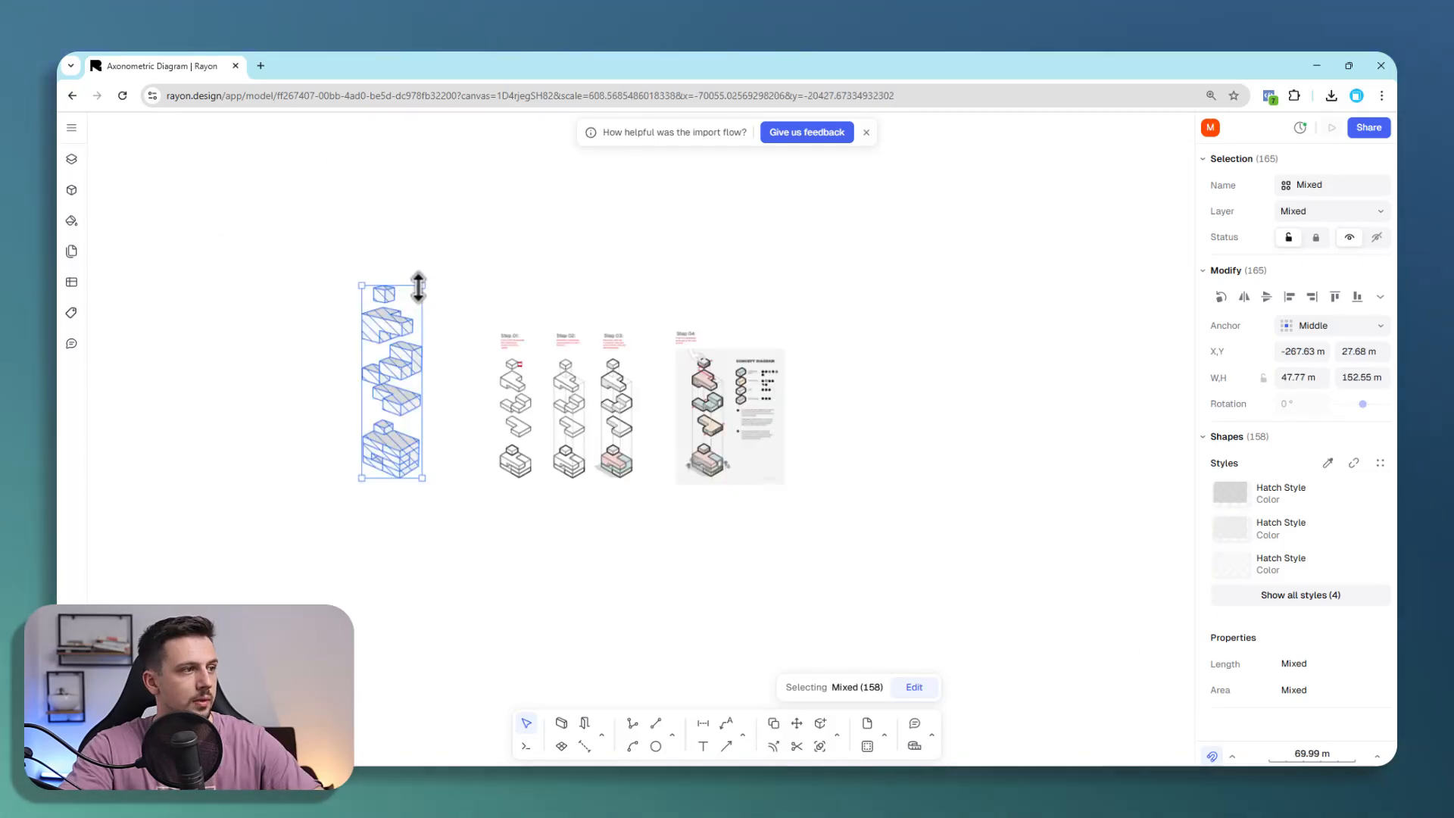
pyautogui.moveTo(419, 285); pyautogui.dragTo(401, 332)
pyautogui.click(485, 329)
# Step: Examine the finished Step 04 concept board and dismiss the import feedback request
pyautogui.scroll(5, 621, 348)
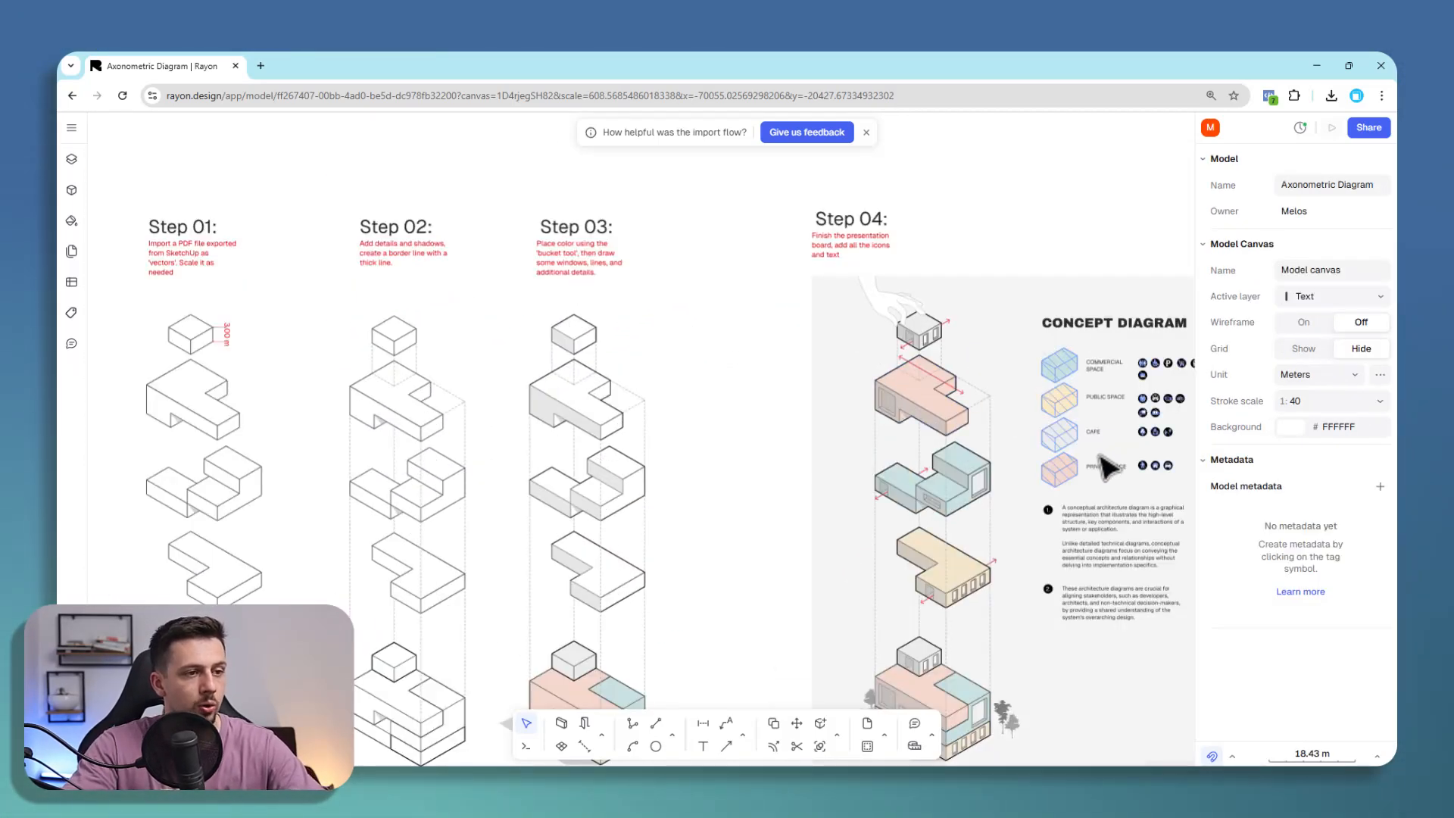
pyautogui.scroll(-2, 704, 388)
pyautogui.scroll(3, 709, 389)
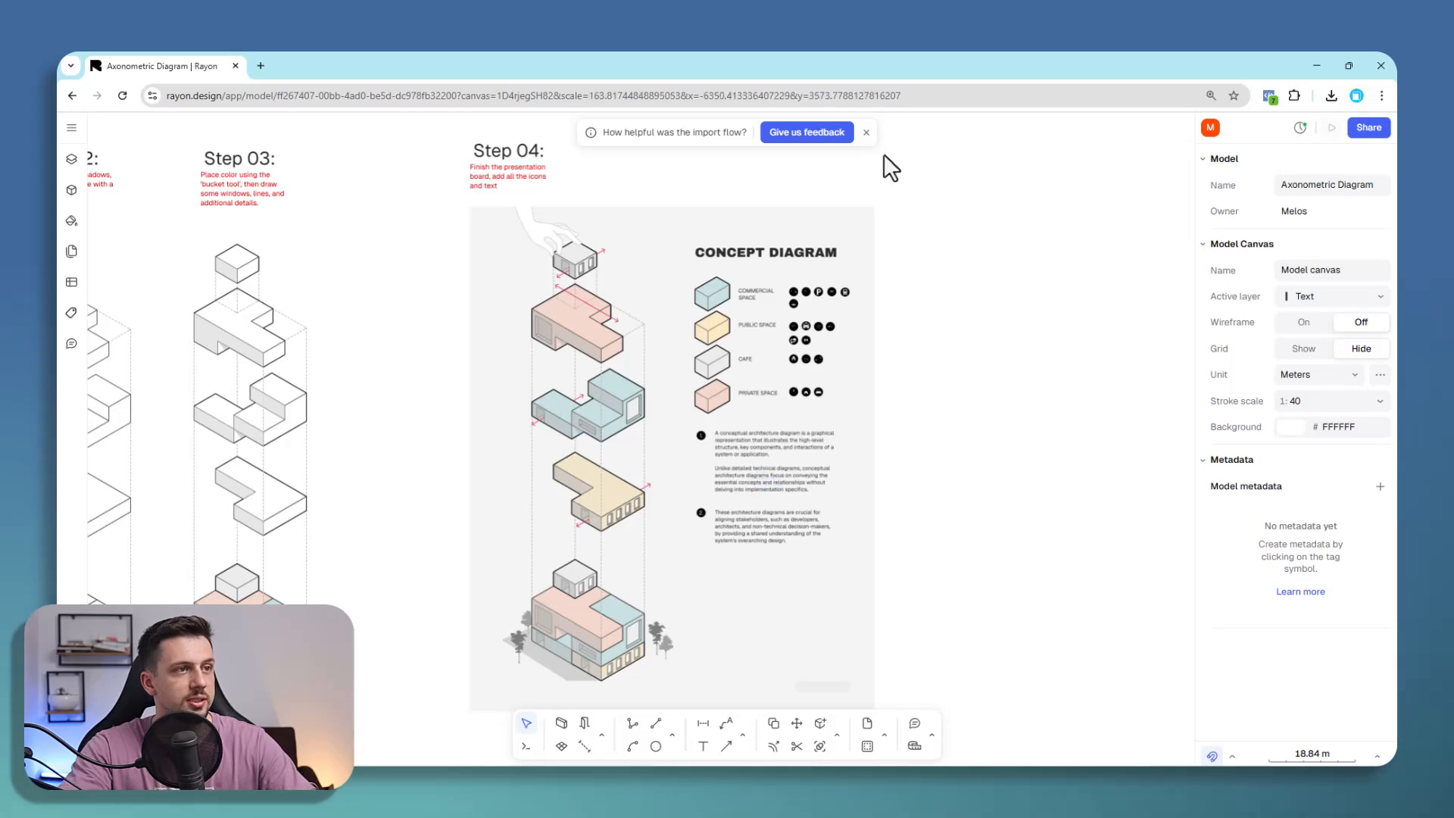
pyautogui.click(866, 132)
pyautogui.scroll(-6, 1058, 353)
pyautogui.scroll(3, 348, 287)
pyautogui.scroll(-3, 713, 280)
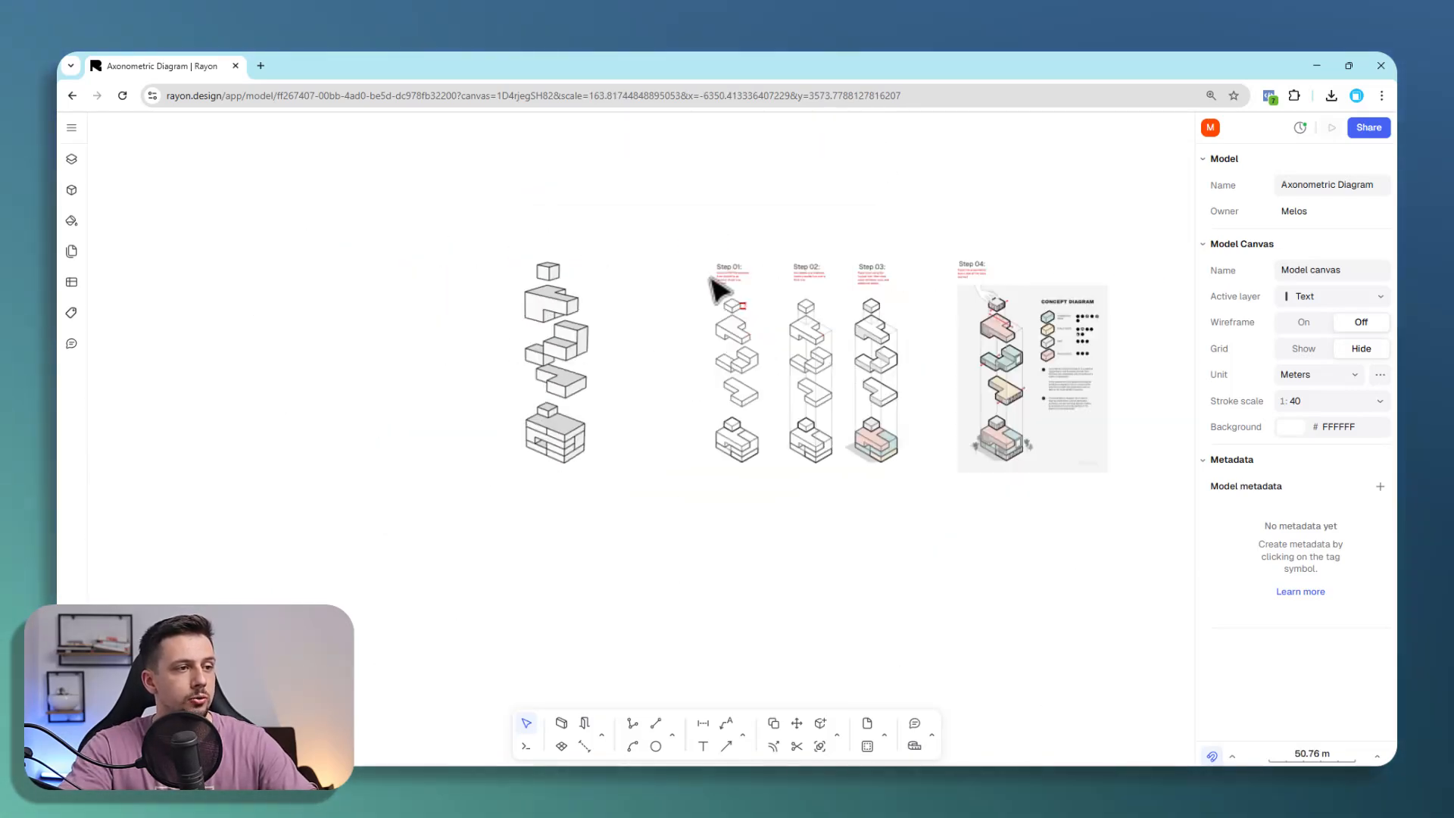
# Step: Scale the whole imported drawing down to about 27 by 87 m and move it farther away from the Step 01 column
pyautogui.moveTo(616, 555); pyautogui.dragTo(432, 185)
pyautogui.moveTo(588, 263); pyautogui.dragTo(572, 312)
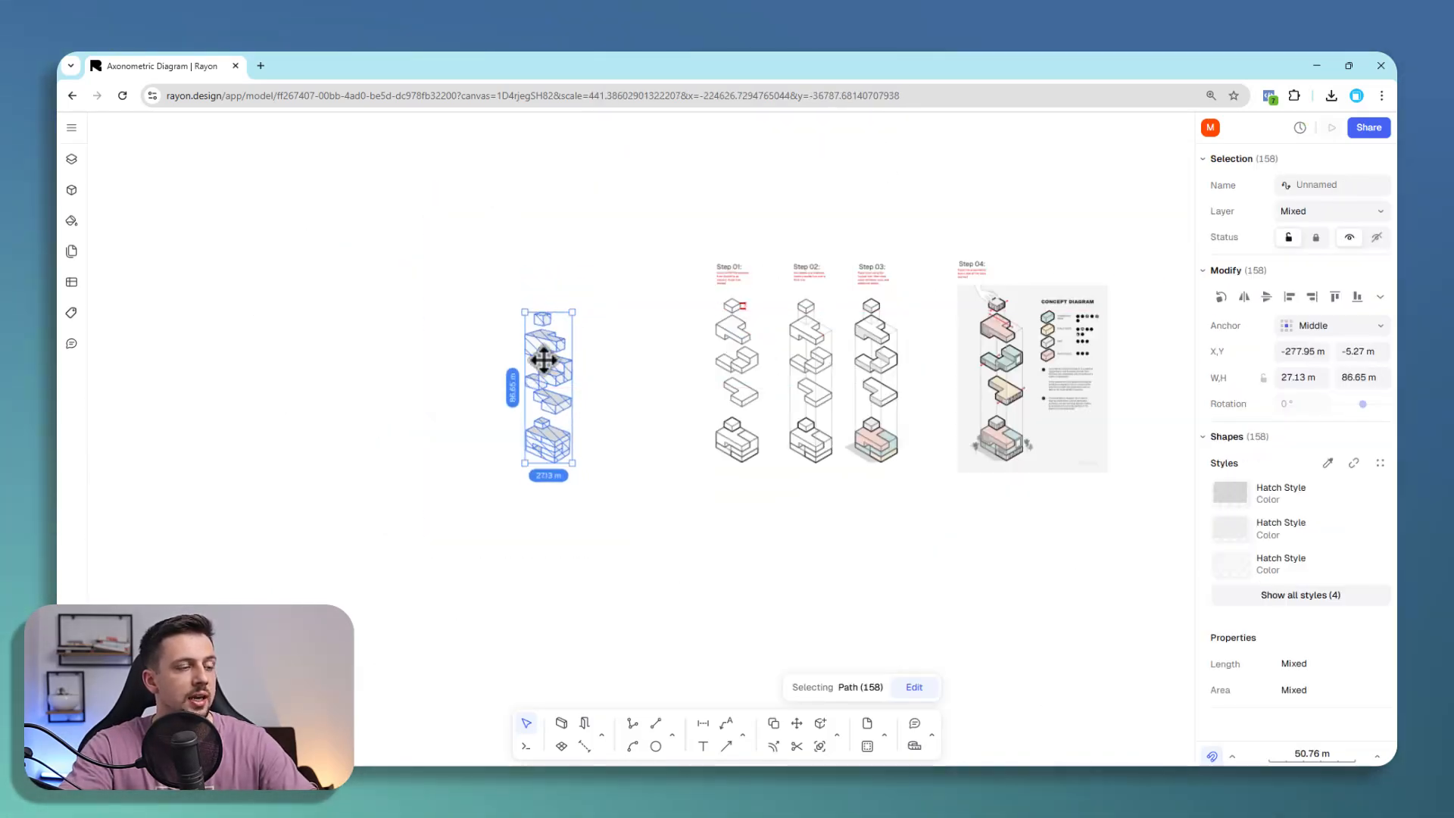
pyautogui.scroll(6, 544, 365)
pyautogui.moveTo(592, 395); pyautogui.dragTo(56, 388)
pyautogui.scroll(3, 1023, 310)
pyautogui.scroll(-6, 808, 340)
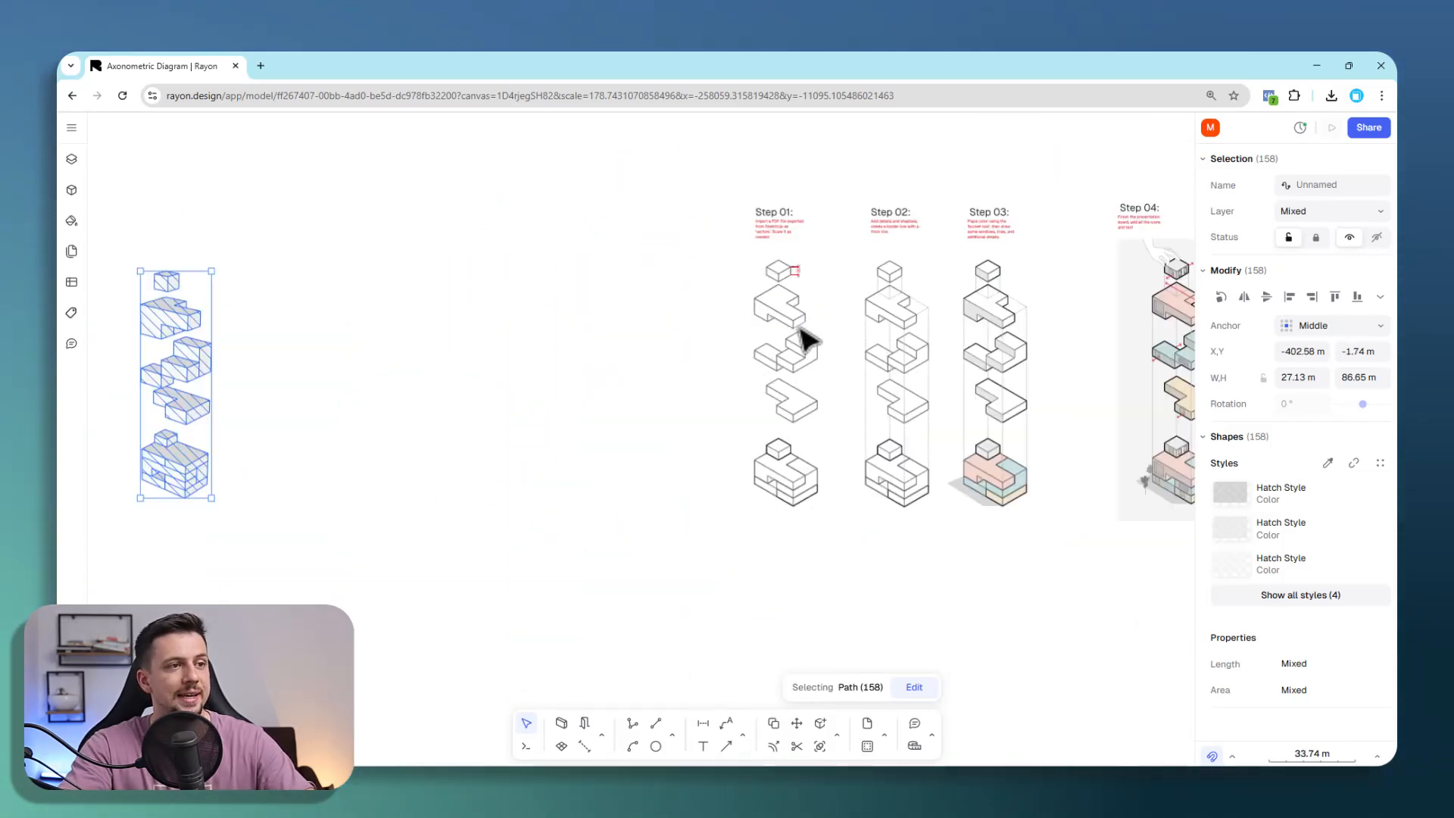
# Step: Examine the Step 01 line drawing of the exploded blocks and its import and scaling instructions
pyautogui.scroll(6, 893, 272)
pyautogui.moveTo(902, 285); pyautogui.dragTo(779, 243, button='middle')
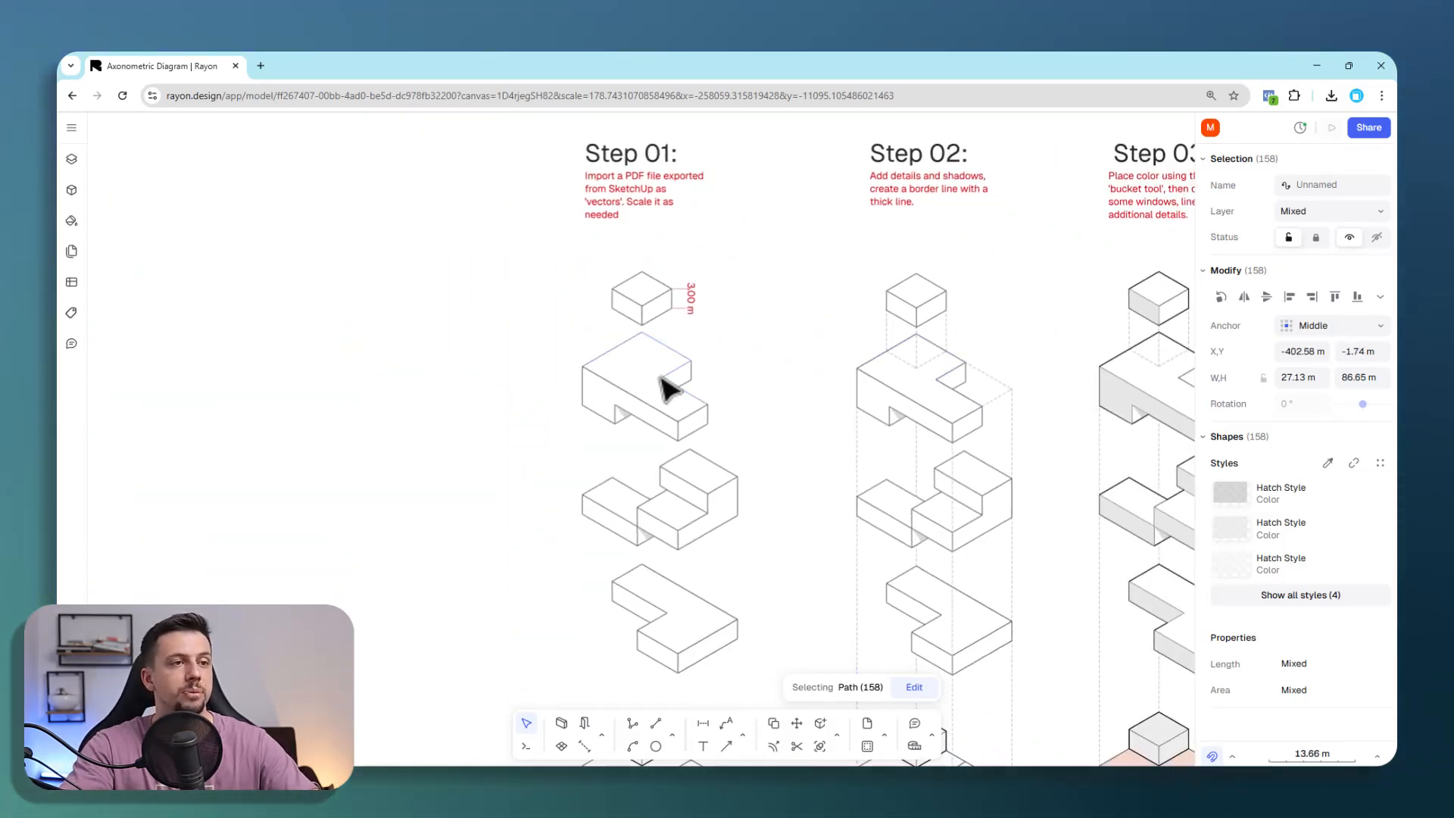
pyautogui.click(708, 269)
pyautogui.scroll(-1, 691, 350)
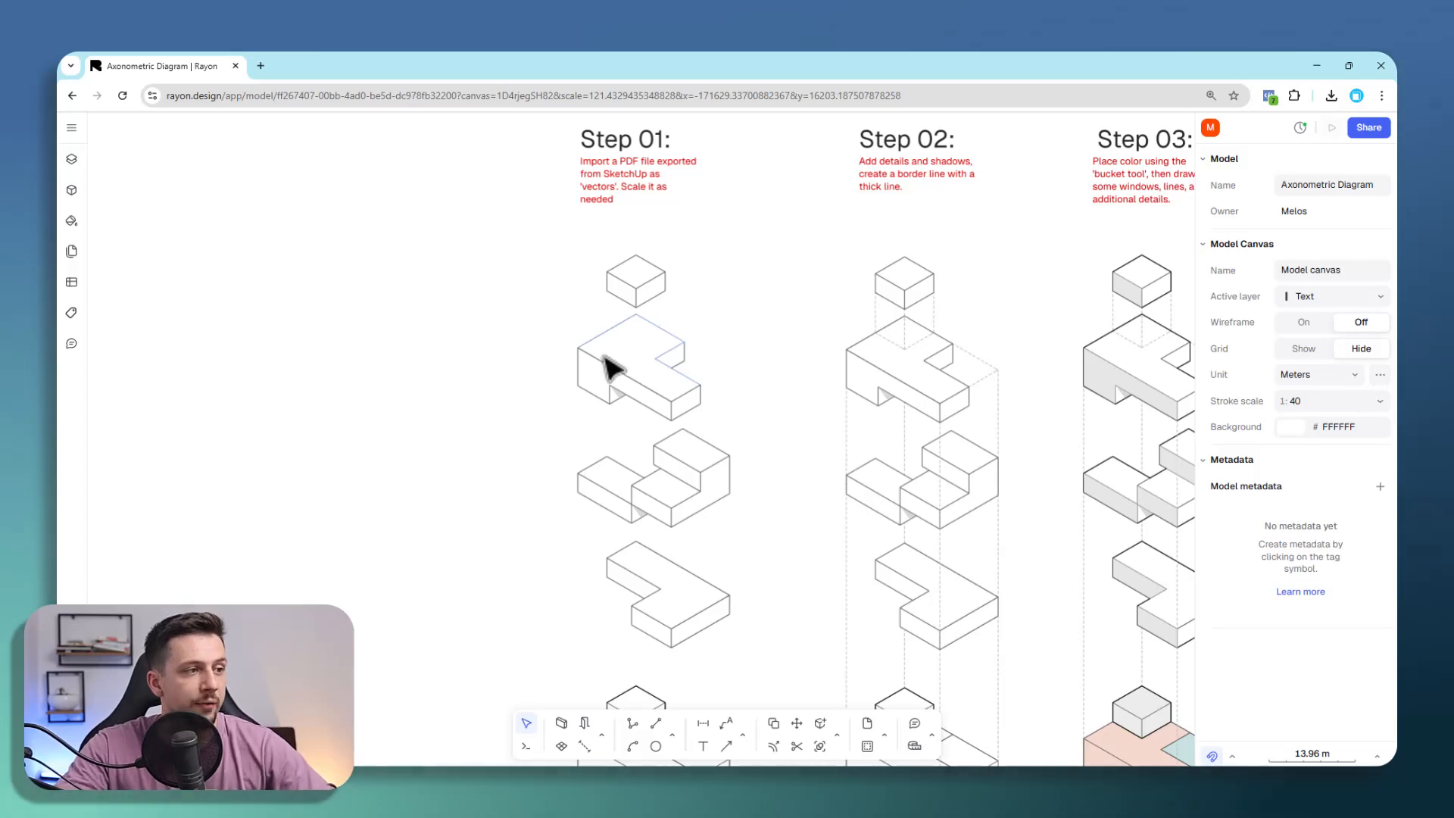
pyautogui.click(598, 398)
pyautogui.click(892, 203)
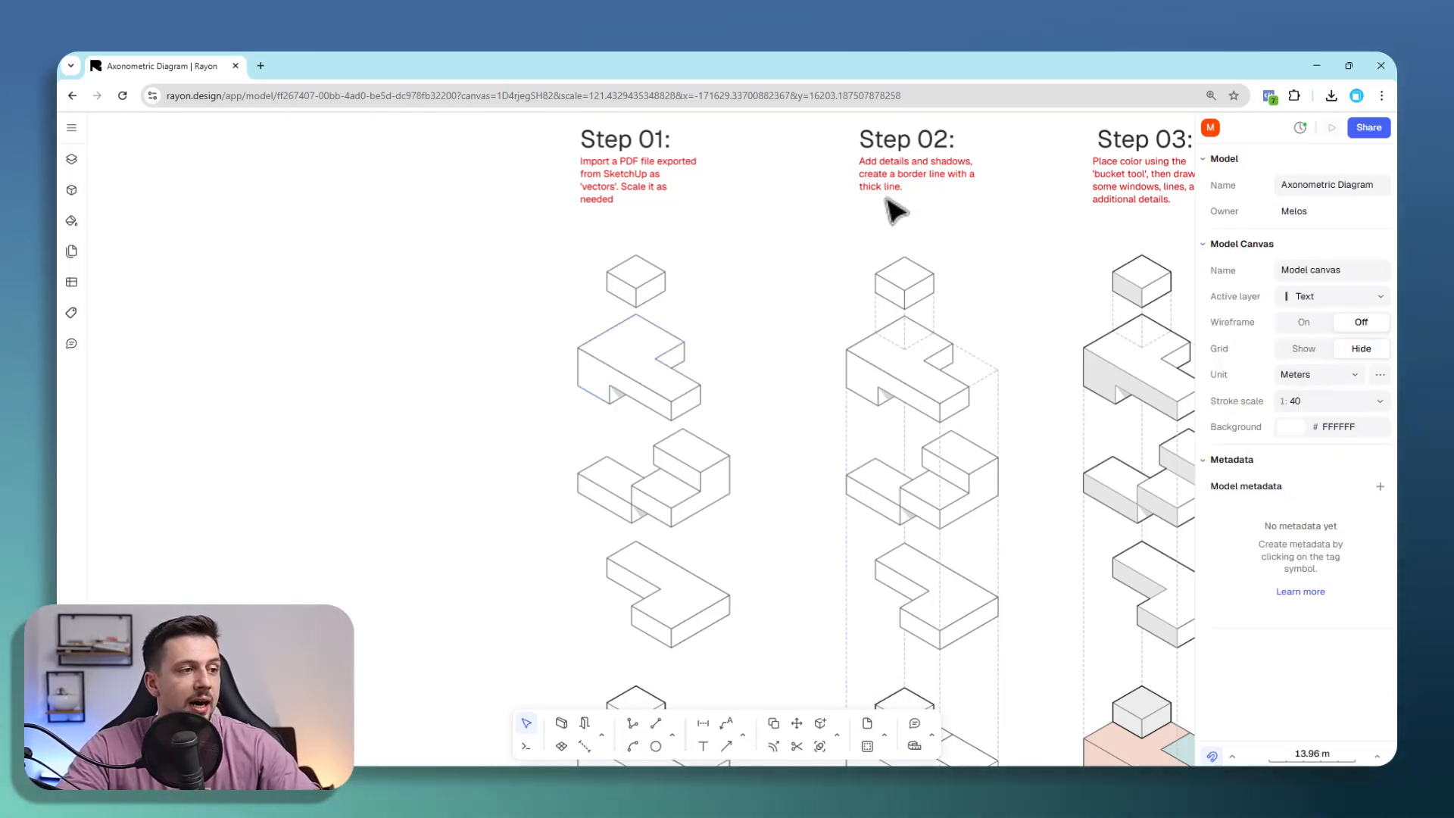
# Step: Compare the Step 02 and Step 03 drawings with the finished Step 04 presentation board
pyautogui.scroll(-6, 576, 387)
pyautogui.scroll(6, 844, 464)
pyautogui.scroll(-7, 626, 350)
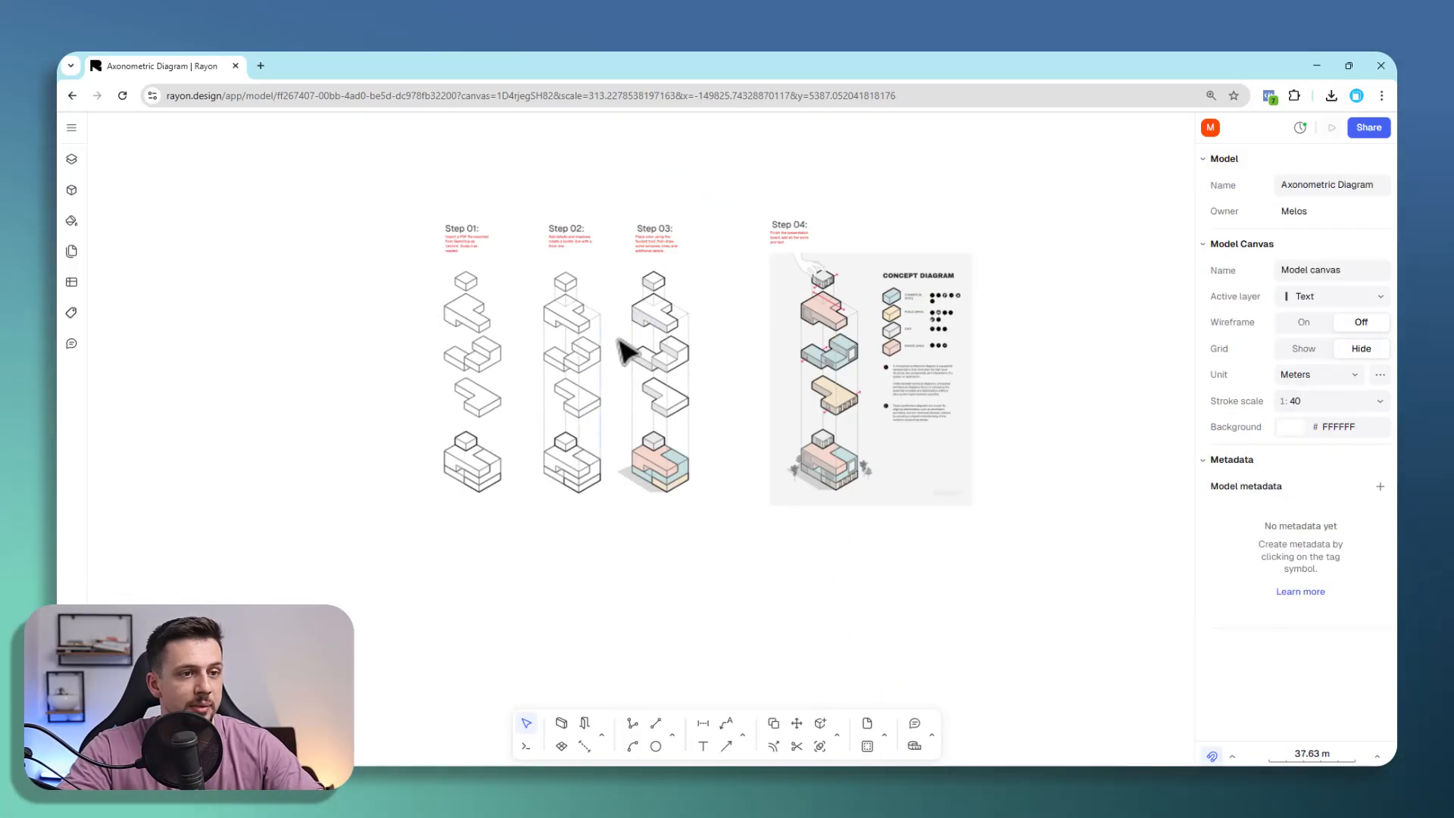
pyautogui.scroll(6, 712, 348)
pyautogui.scroll(-6, 753, 367)
pyautogui.scroll(7, 828, 383)
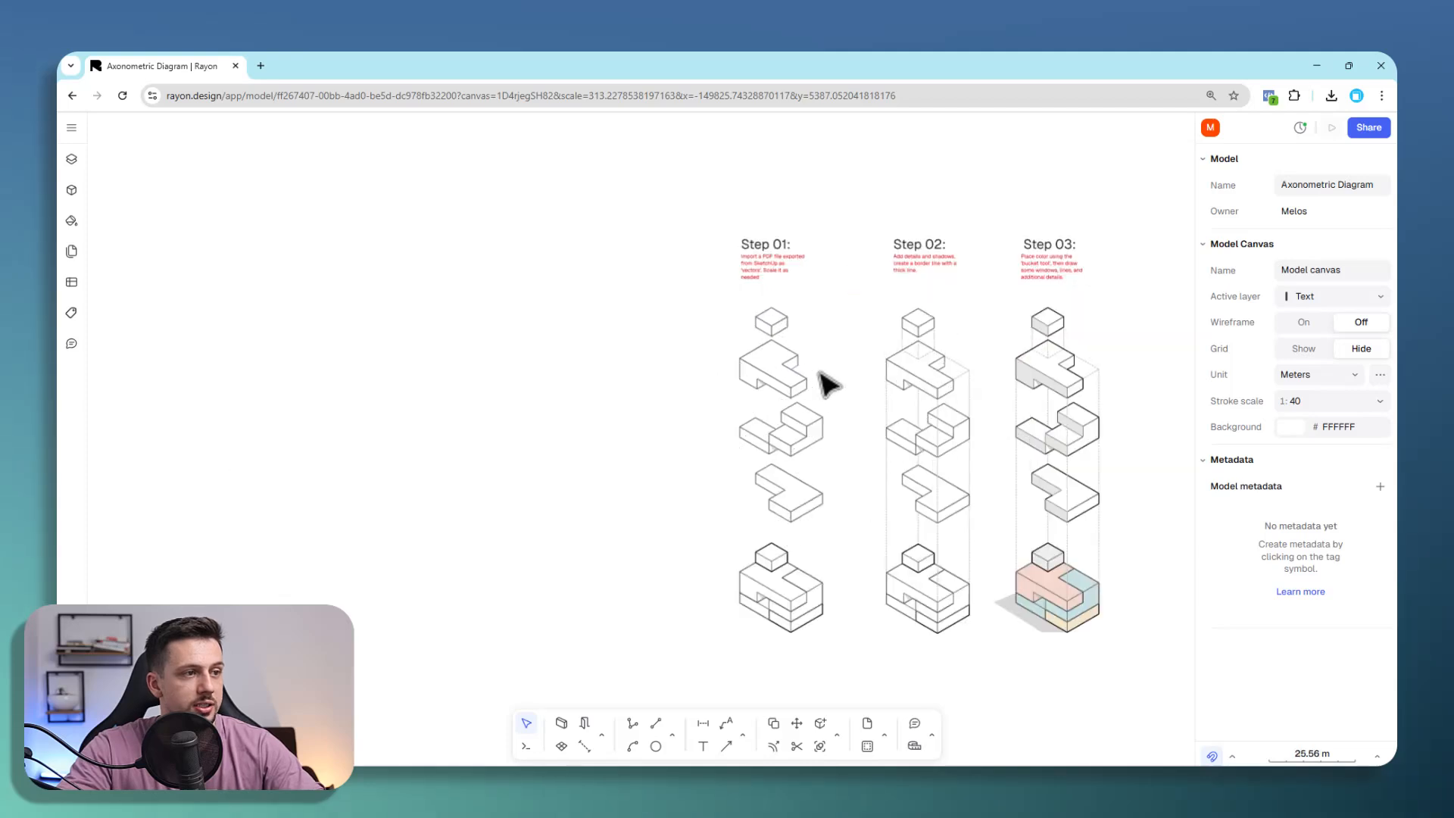
pyautogui.moveTo(900, 545); pyautogui.dragTo(880, 575, button='middle')
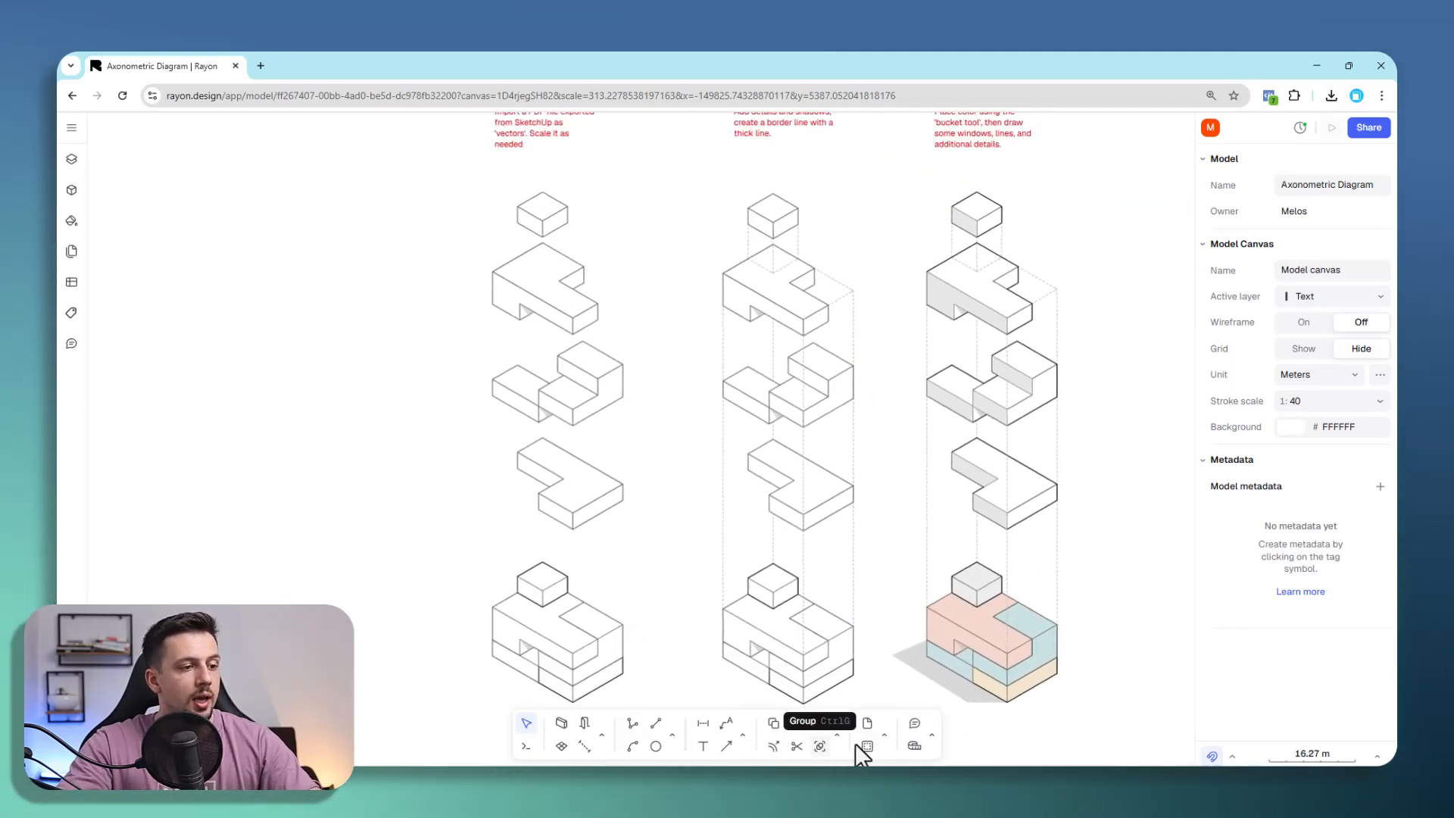
pyautogui.moveTo(968, 685); pyautogui.dragTo(579, 506, button='middle')
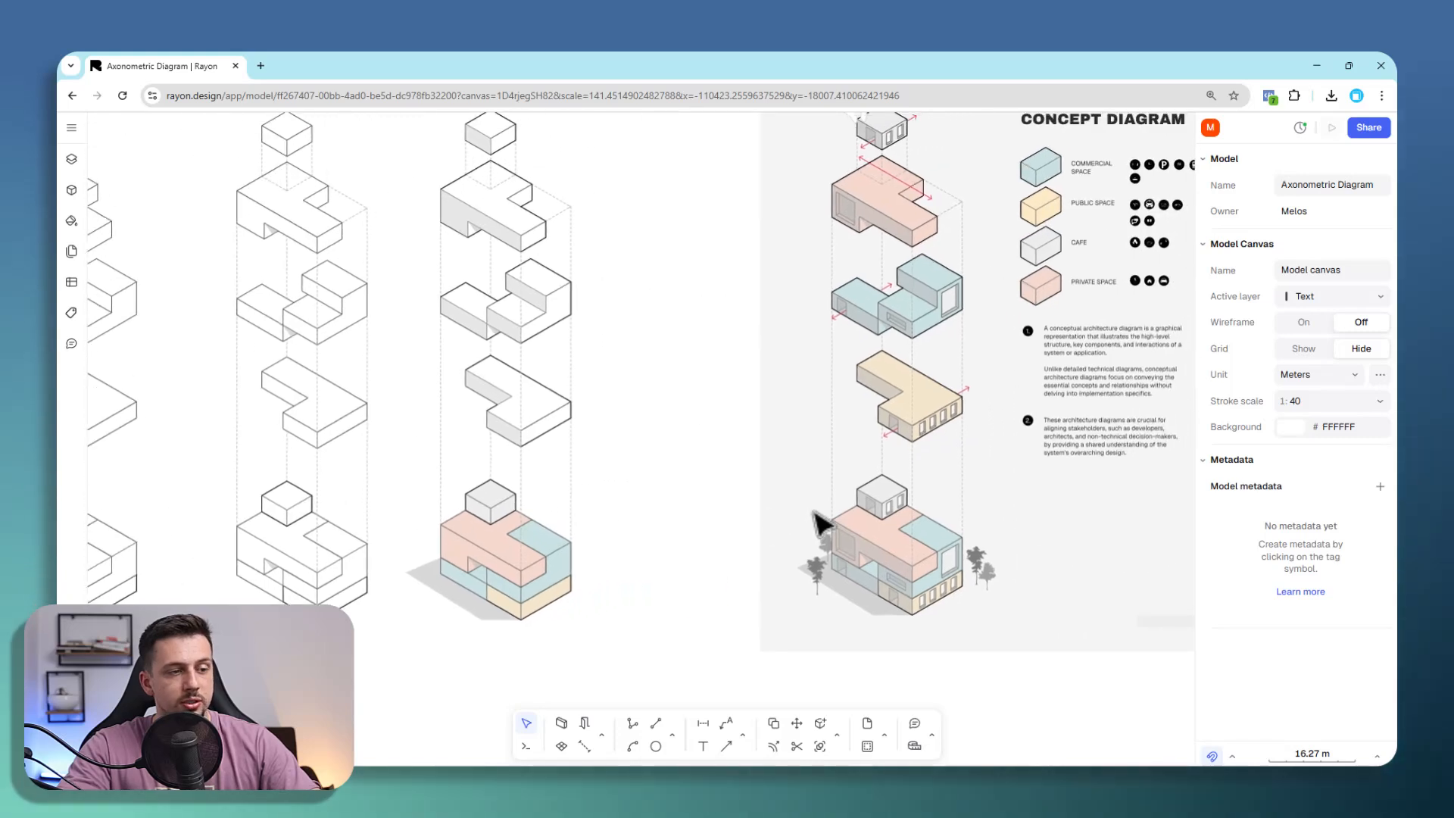
pyautogui.moveTo(470, 462); pyautogui.dragTo(560, 515, button='middle')
pyautogui.scroll(-3, 1076, 500)
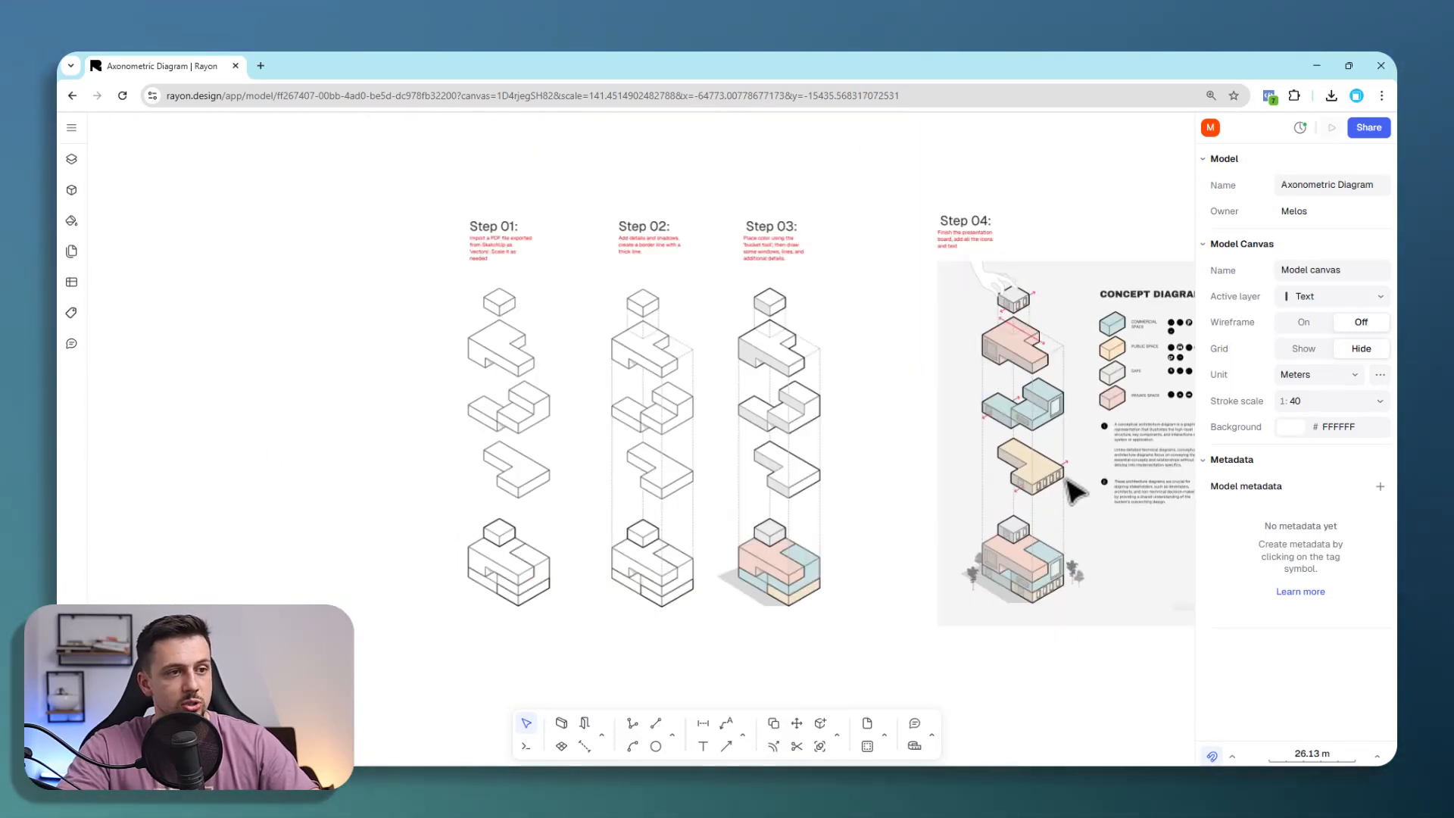
# Step: Start the Bucket tool and set its solid fill color to BFBFBF
pyautogui.click(836, 734)
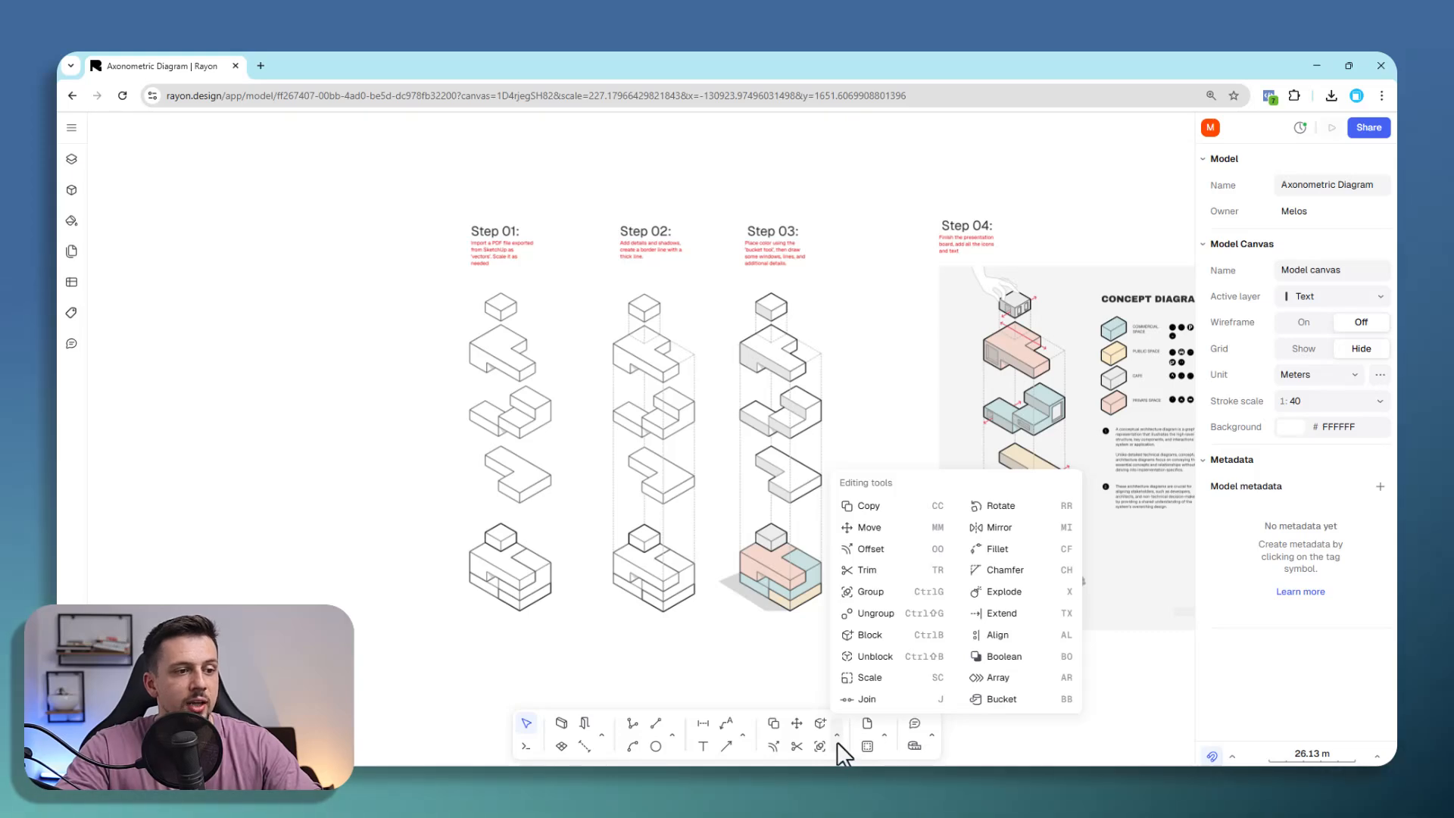
pyautogui.click(1001, 701)
pyautogui.click(1287, 263)
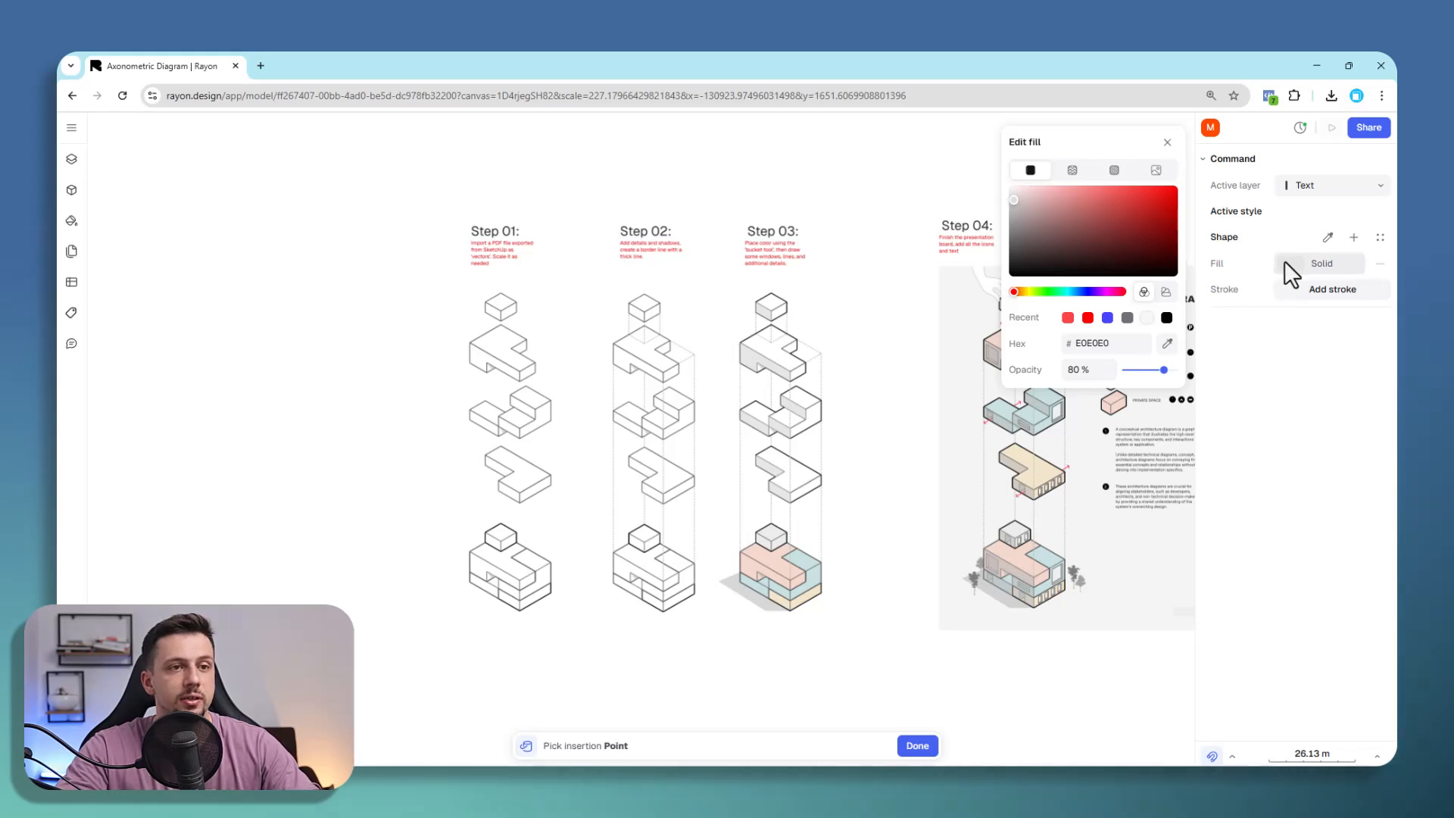
pyautogui.moveTo(1181, 198); pyautogui.dragTo(942, 185)
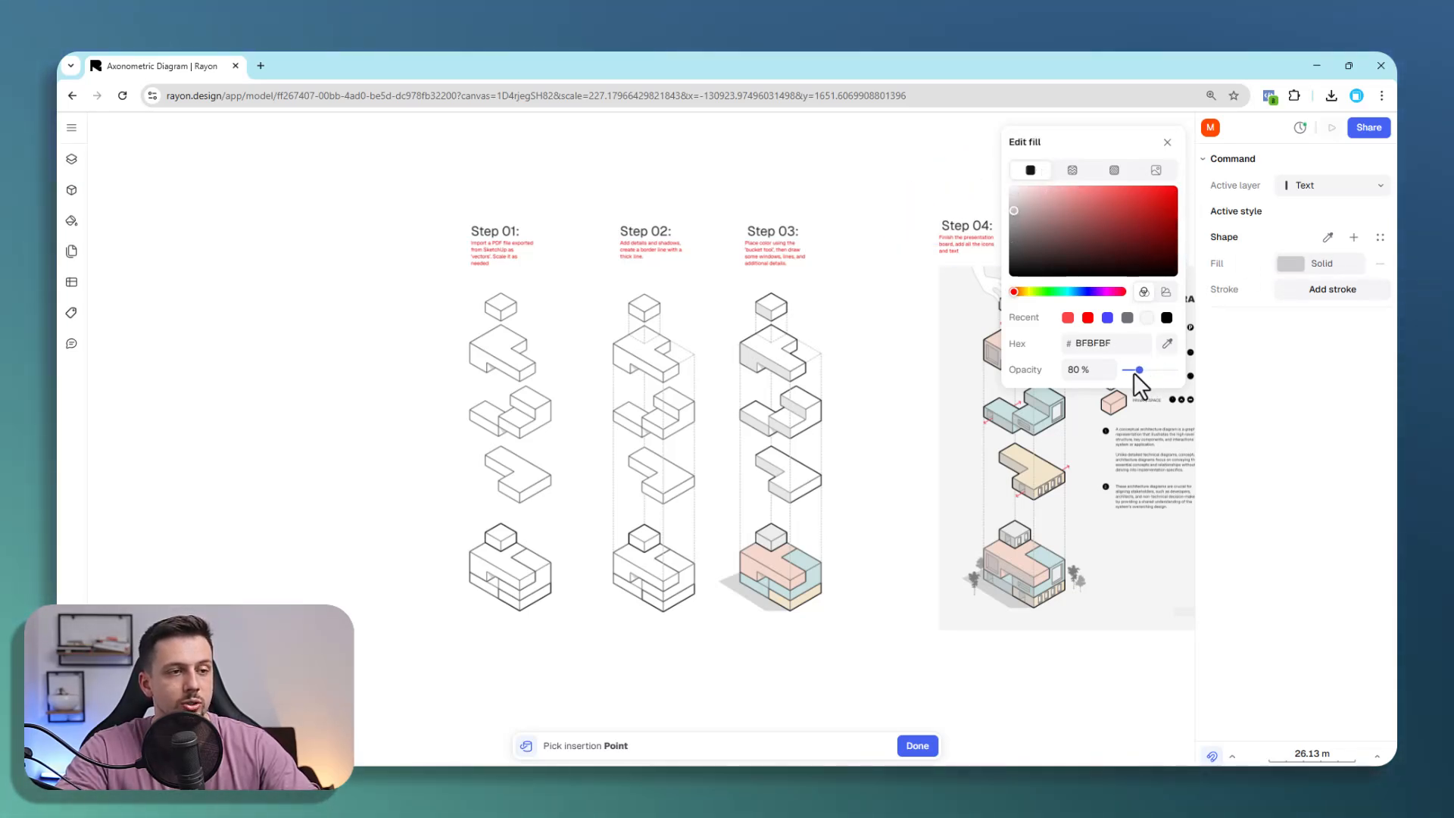
# Step: Change the bucket fill to Texture to browse its brick patterns, and switch the fill type to Hatch
pyautogui.click(1071, 170)
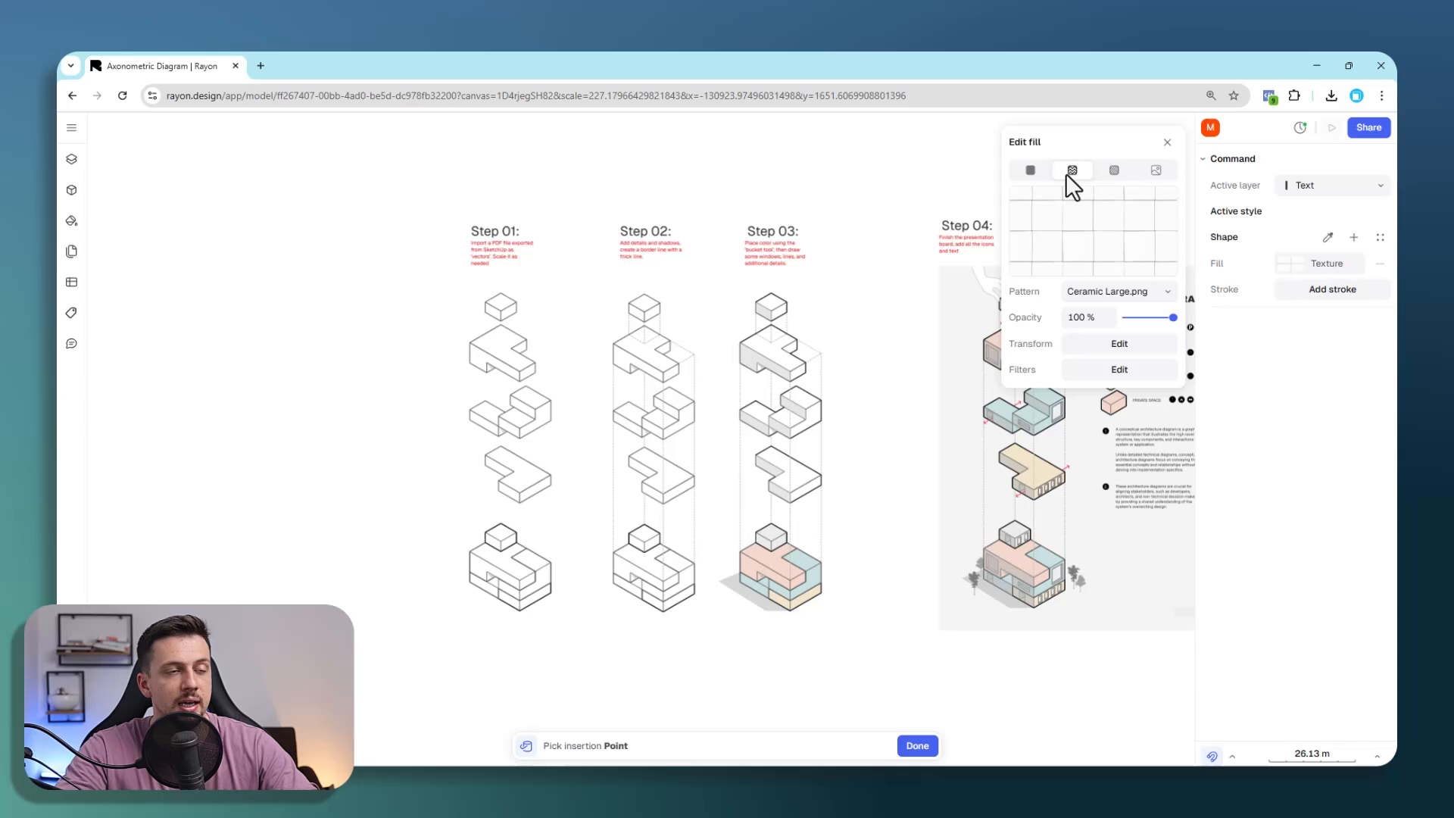
pyautogui.click(1120, 292)
pyautogui.scroll(-5, 1135, 470)
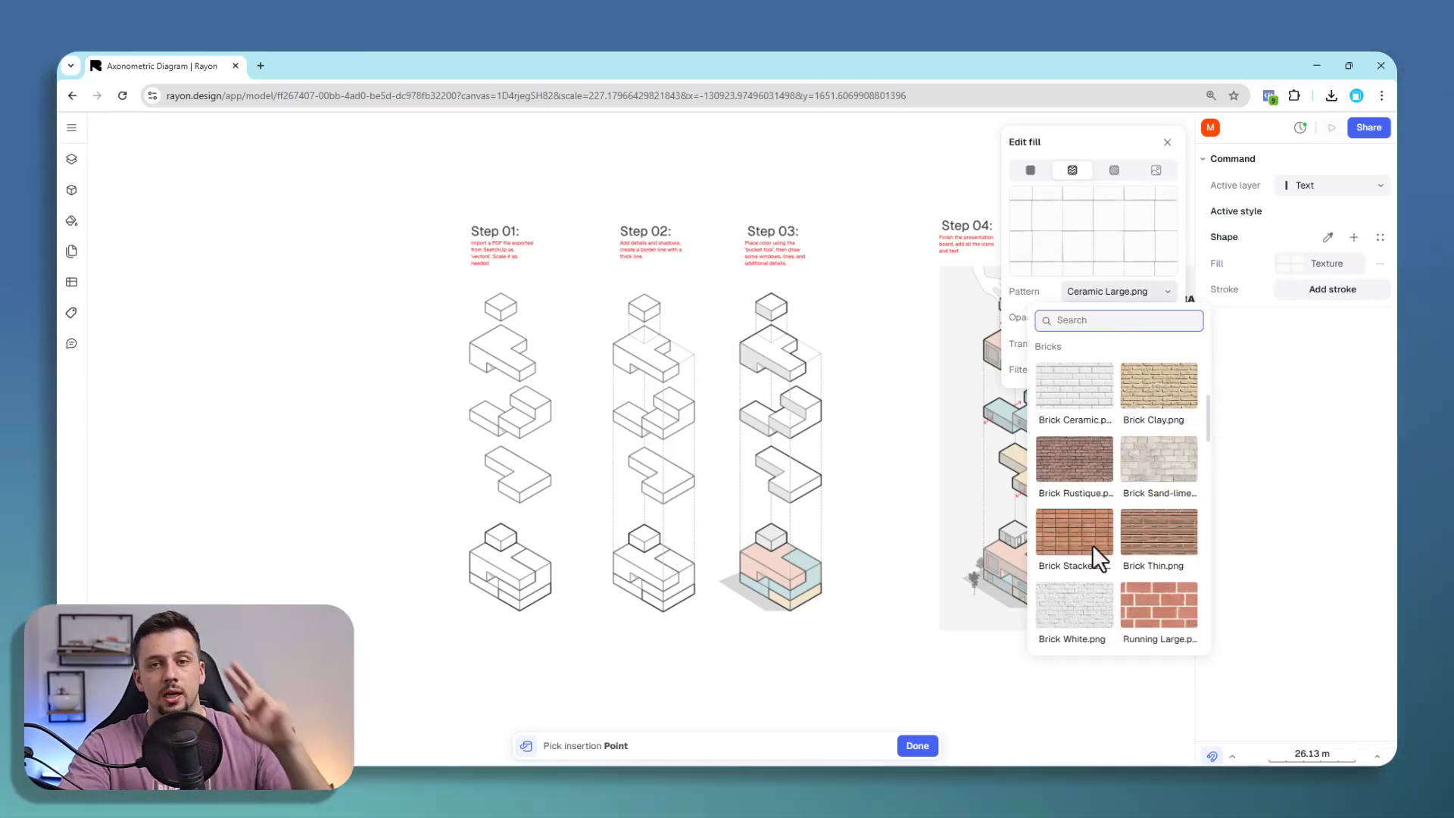
pyautogui.scroll(-5, 1102, 507)
pyautogui.click(1116, 165)
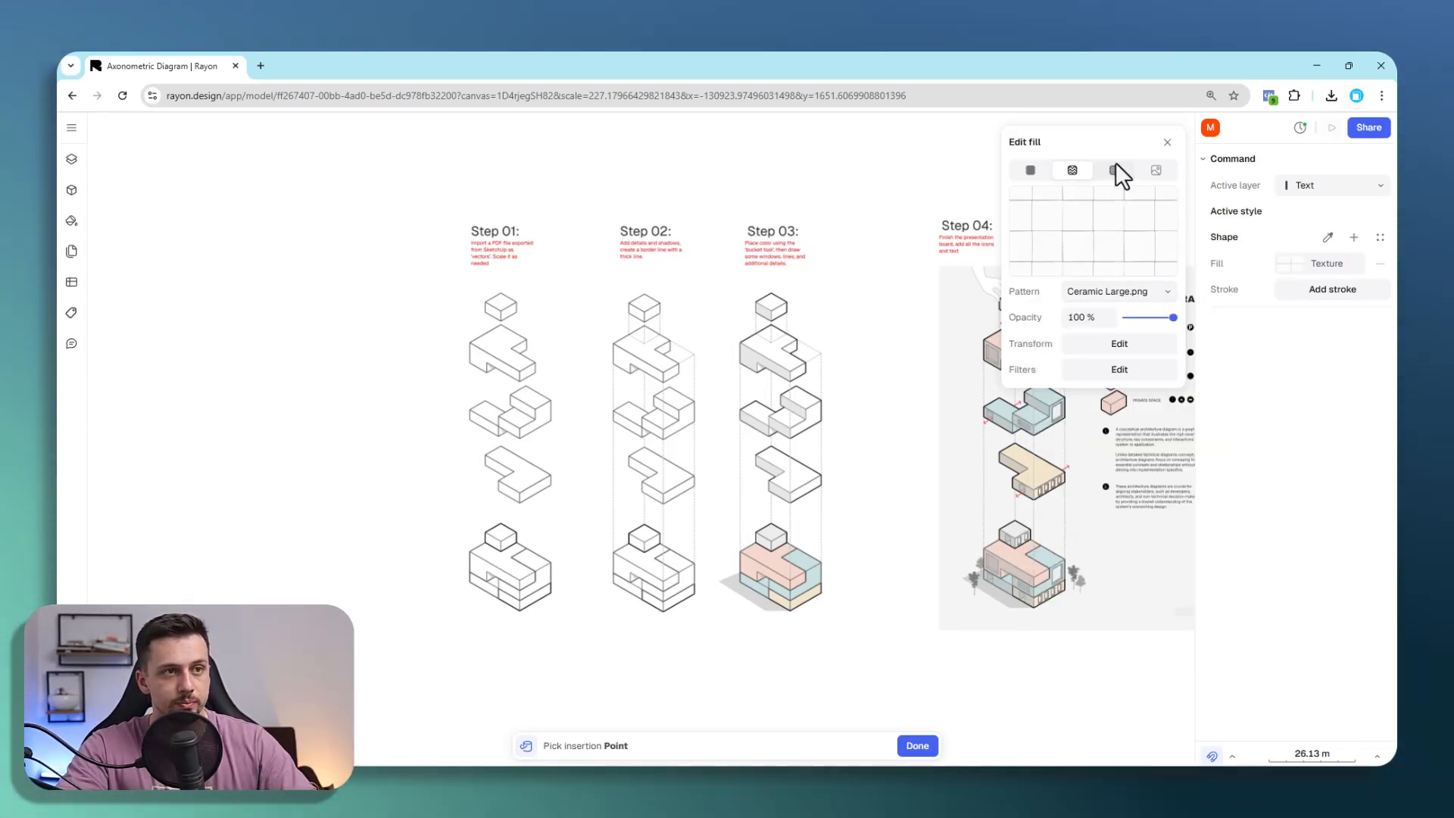
pyautogui.click(1115, 168)
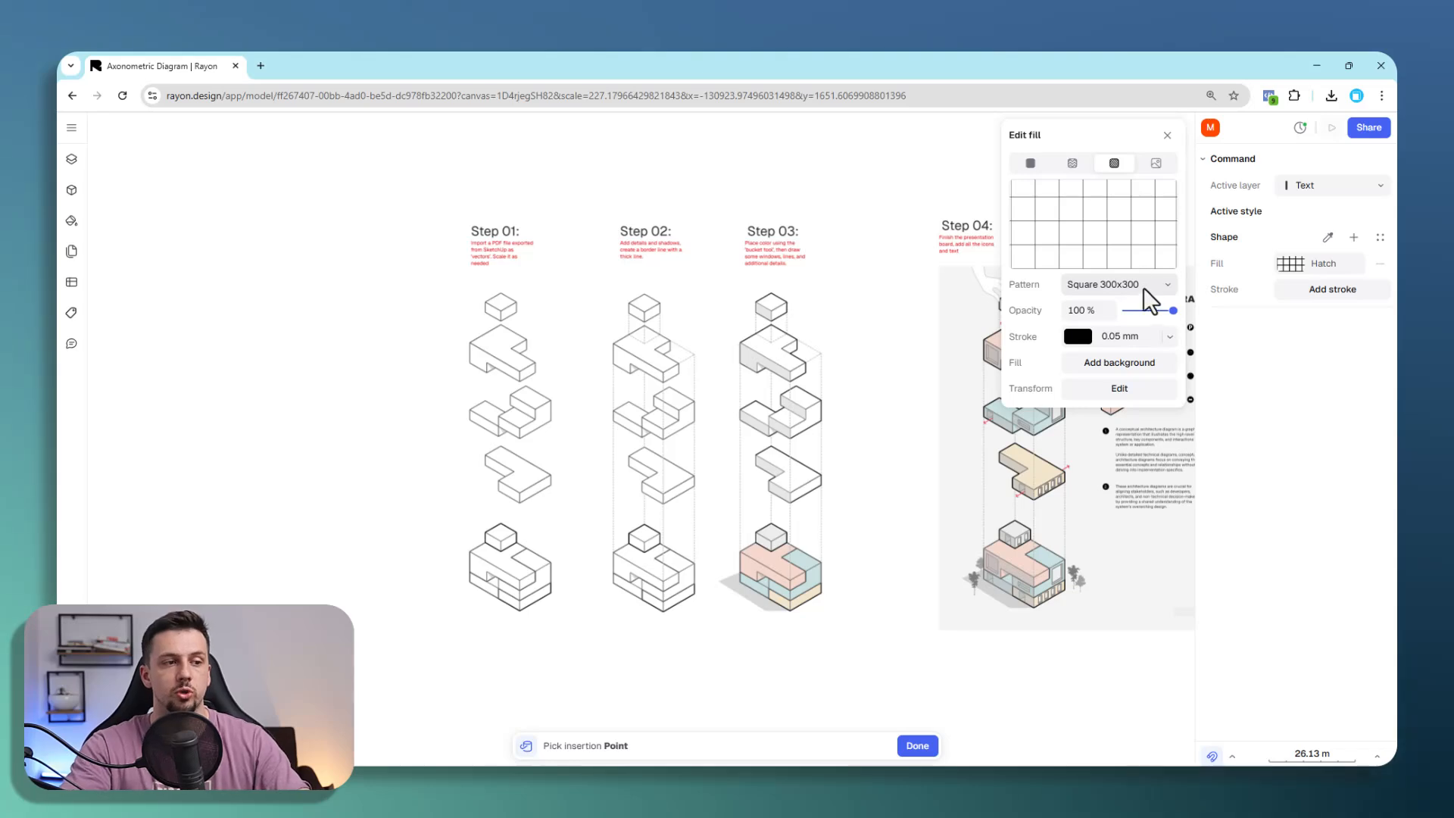
# Step: Switch the bucket fill back to solid and set it to pink FD8383 at 59% opacity
pyautogui.click(1030, 164)
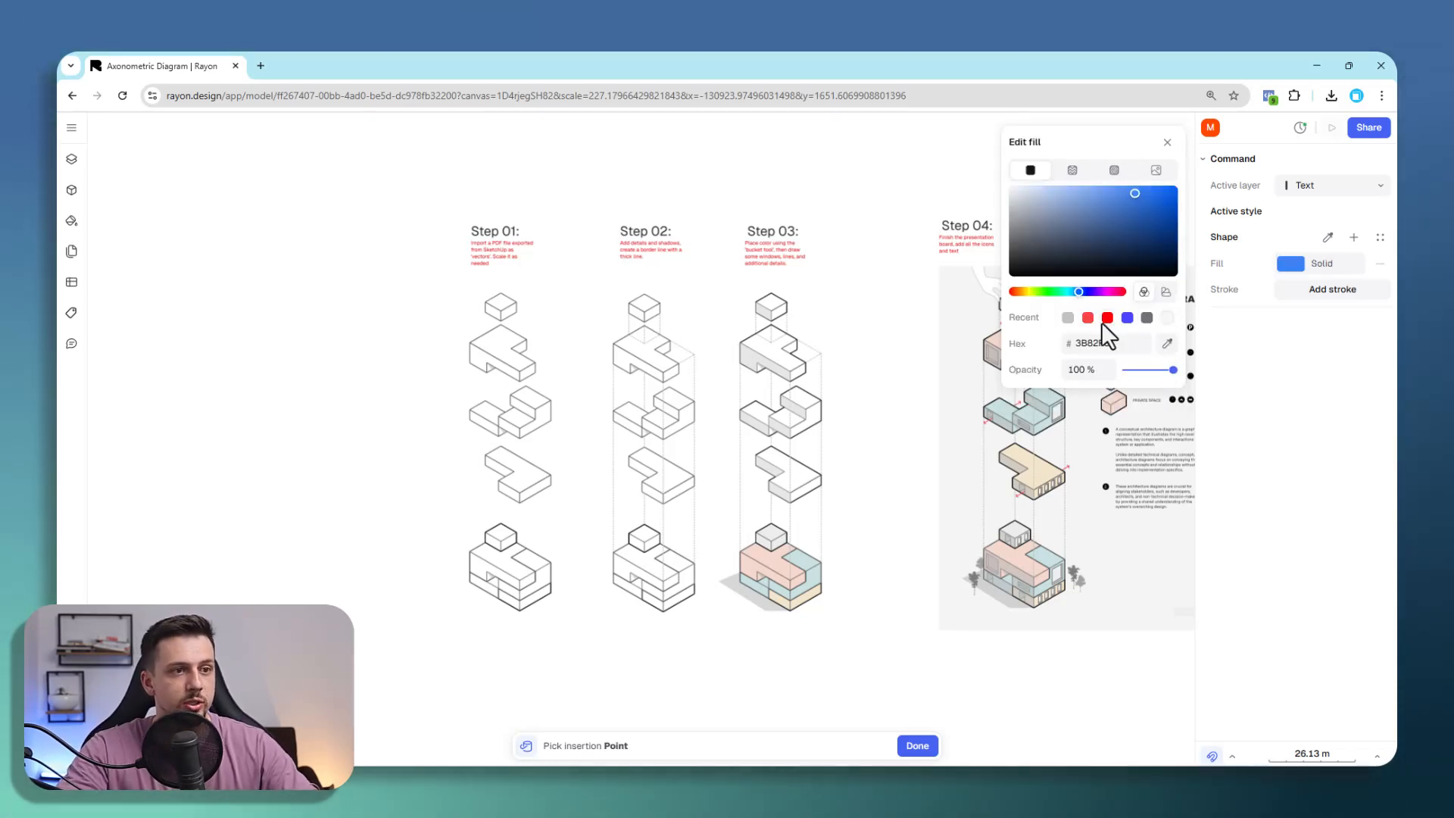
pyautogui.click(1088, 317)
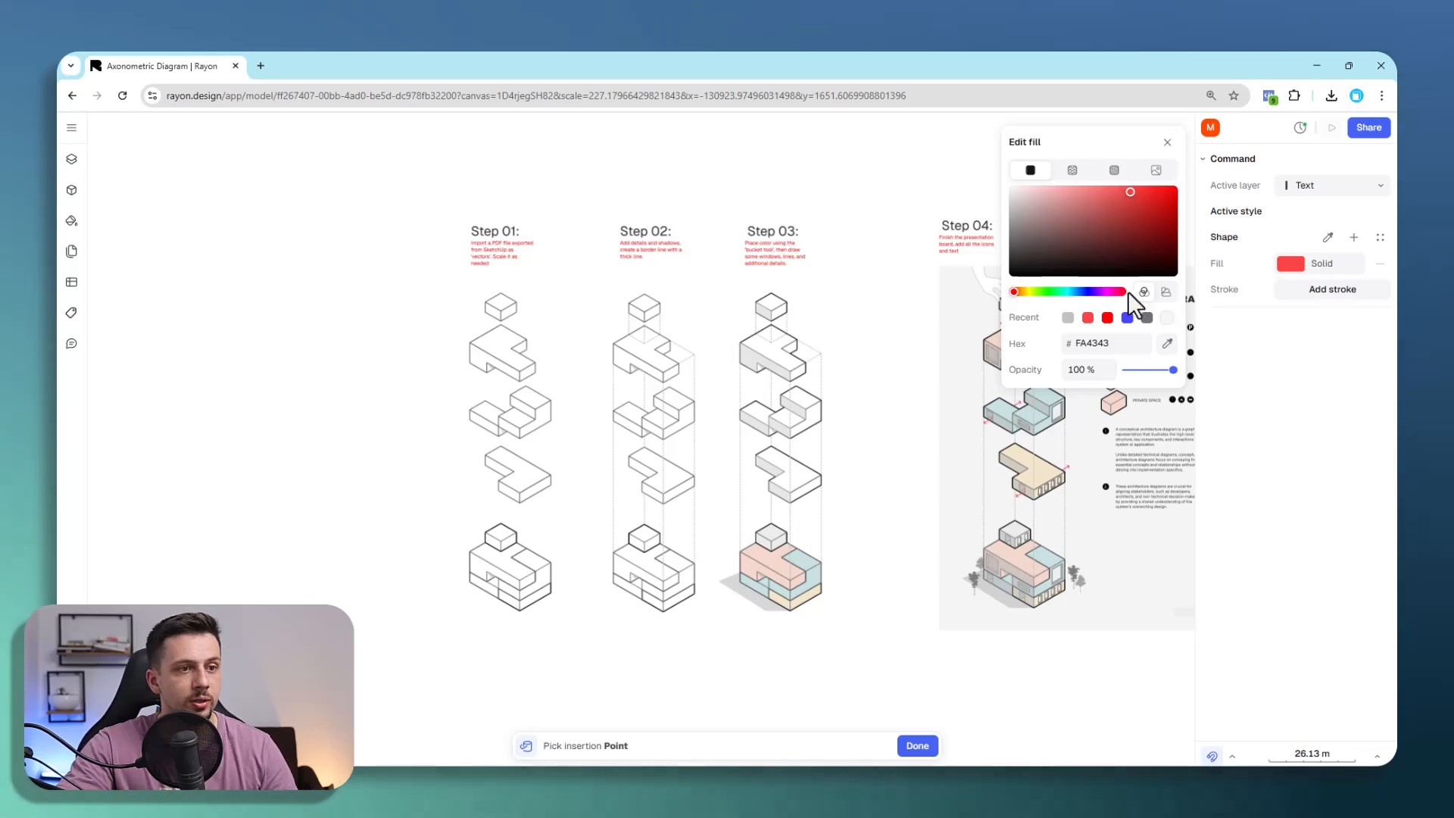
pyautogui.moveTo(1173, 370); pyautogui.dragTo(1152, 370)
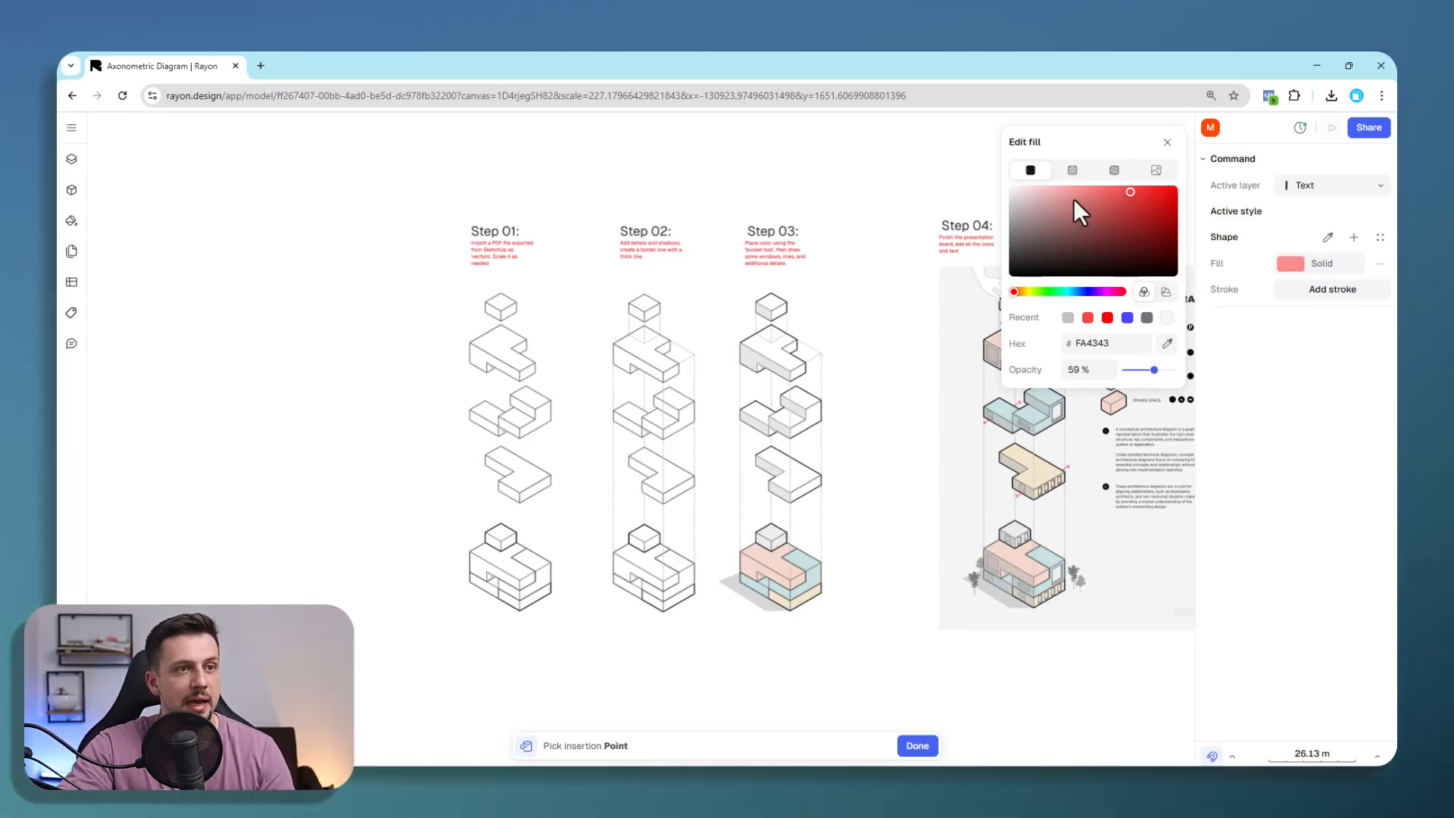
pyautogui.moveTo(1074, 199)
pyautogui.mouseDown()
pyautogui.moveTo(1061, 189)
pyautogui.moveTo(1090, 190)
pyautogui.mouseUp()
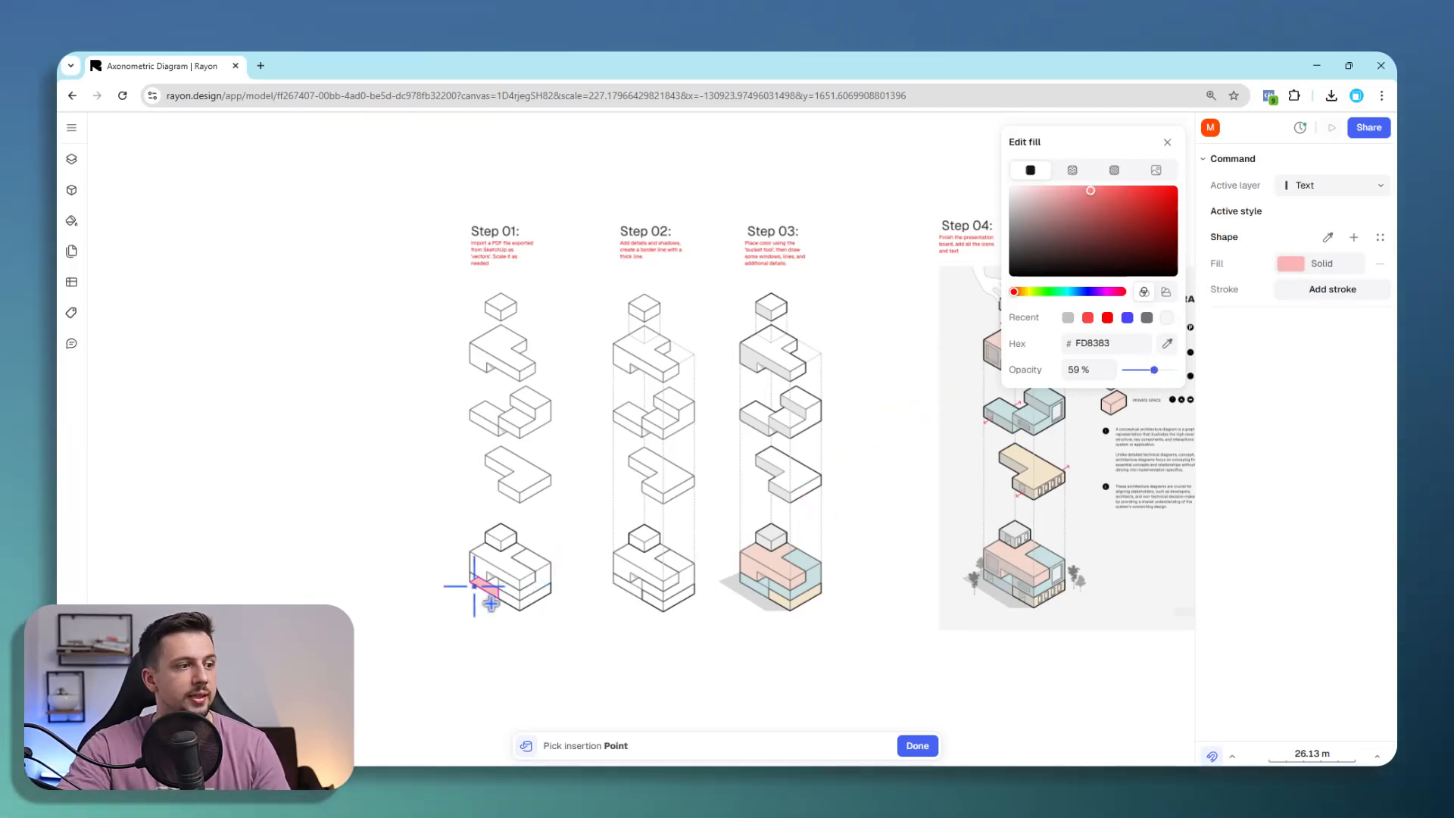
# Step: Fill the top and side faces of the L-shaped upper block in the Step 01 assembled building with the pink color
pyautogui.scroll(3, 477, 589)
pyautogui.scroll(-8, 583, 530)
pyautogui.scroll(8, 584, 547)
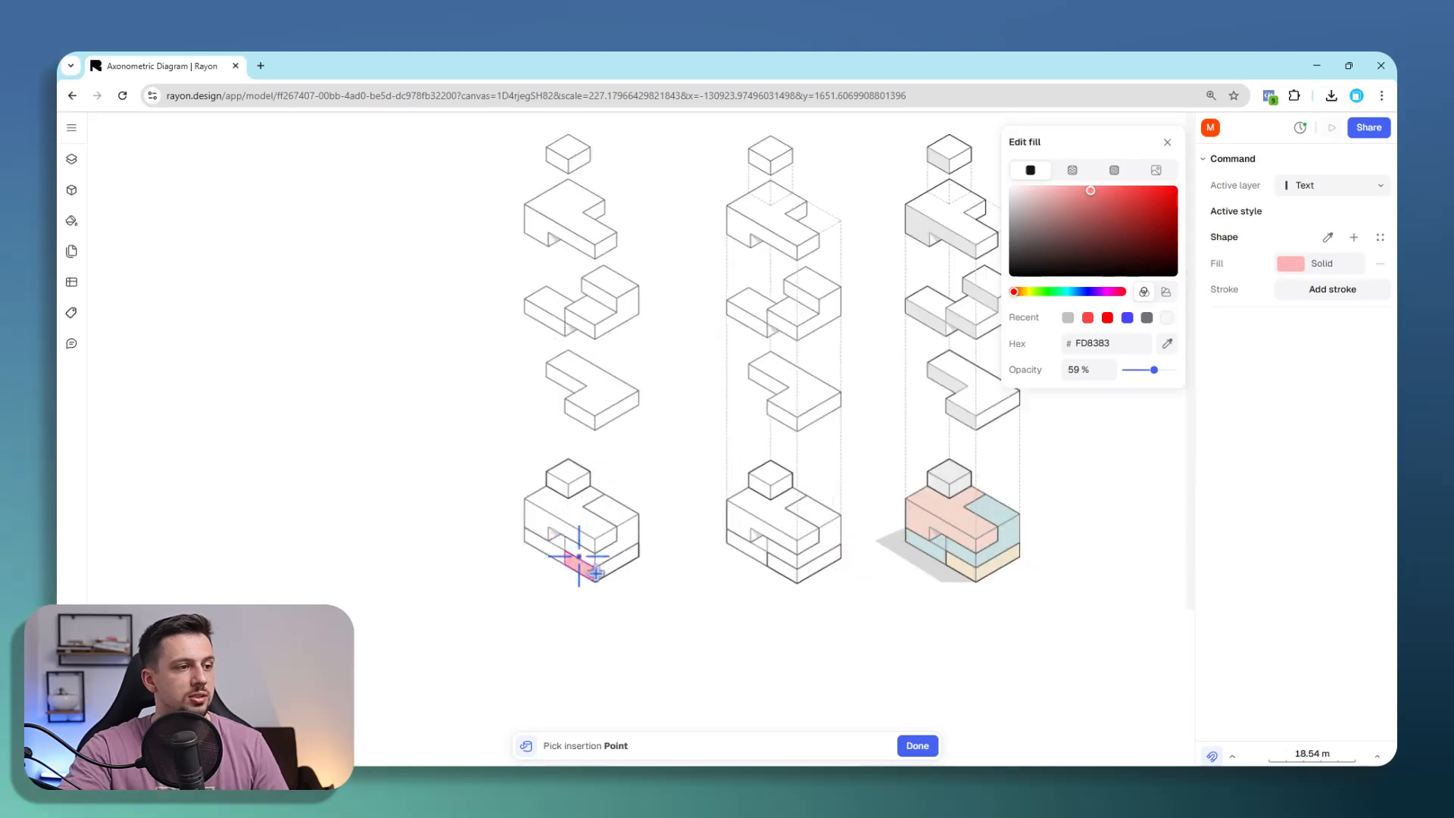
pyautogui.scroll(5, 553, 545)
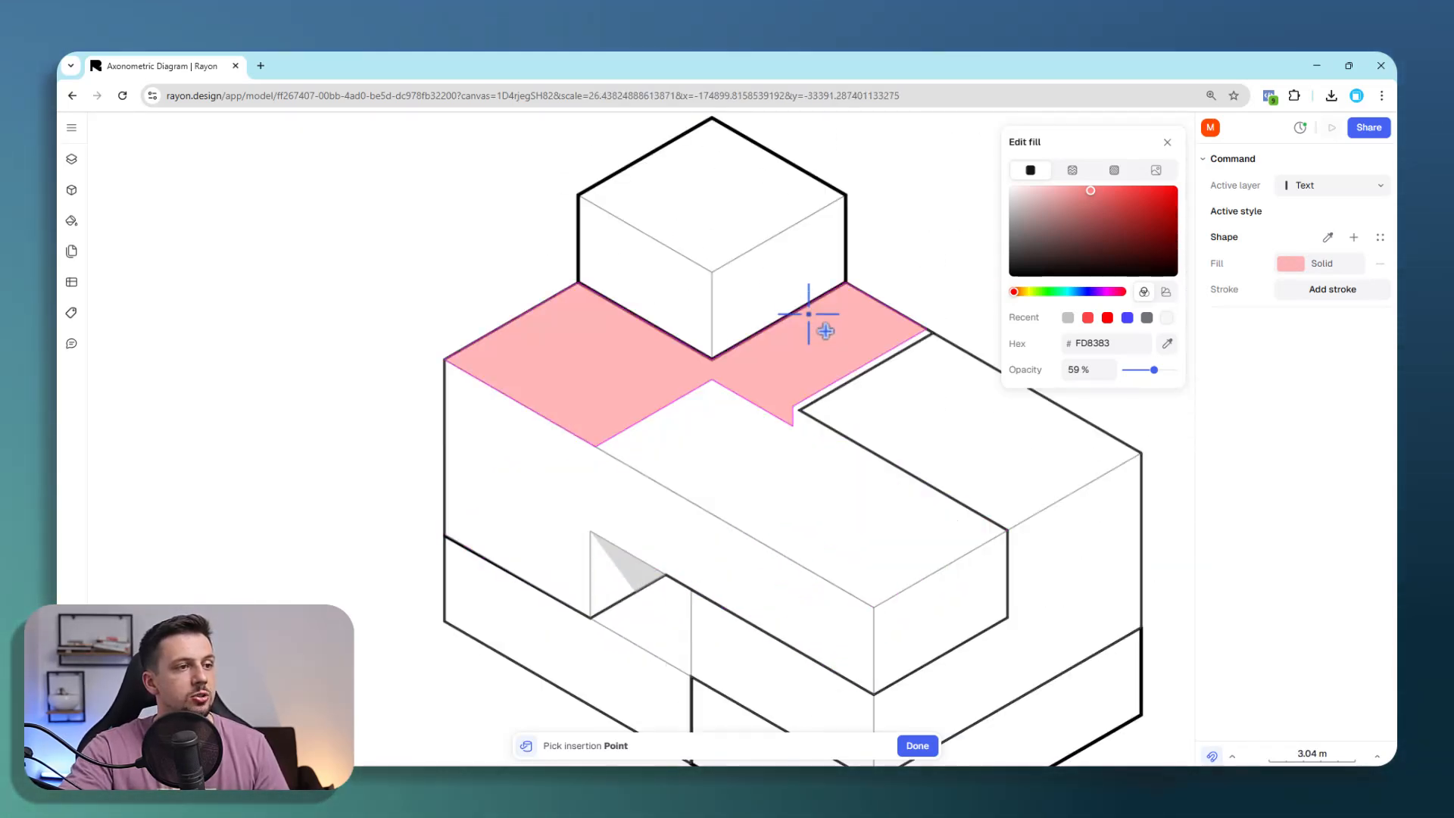
pyautogui.click(823, 327)
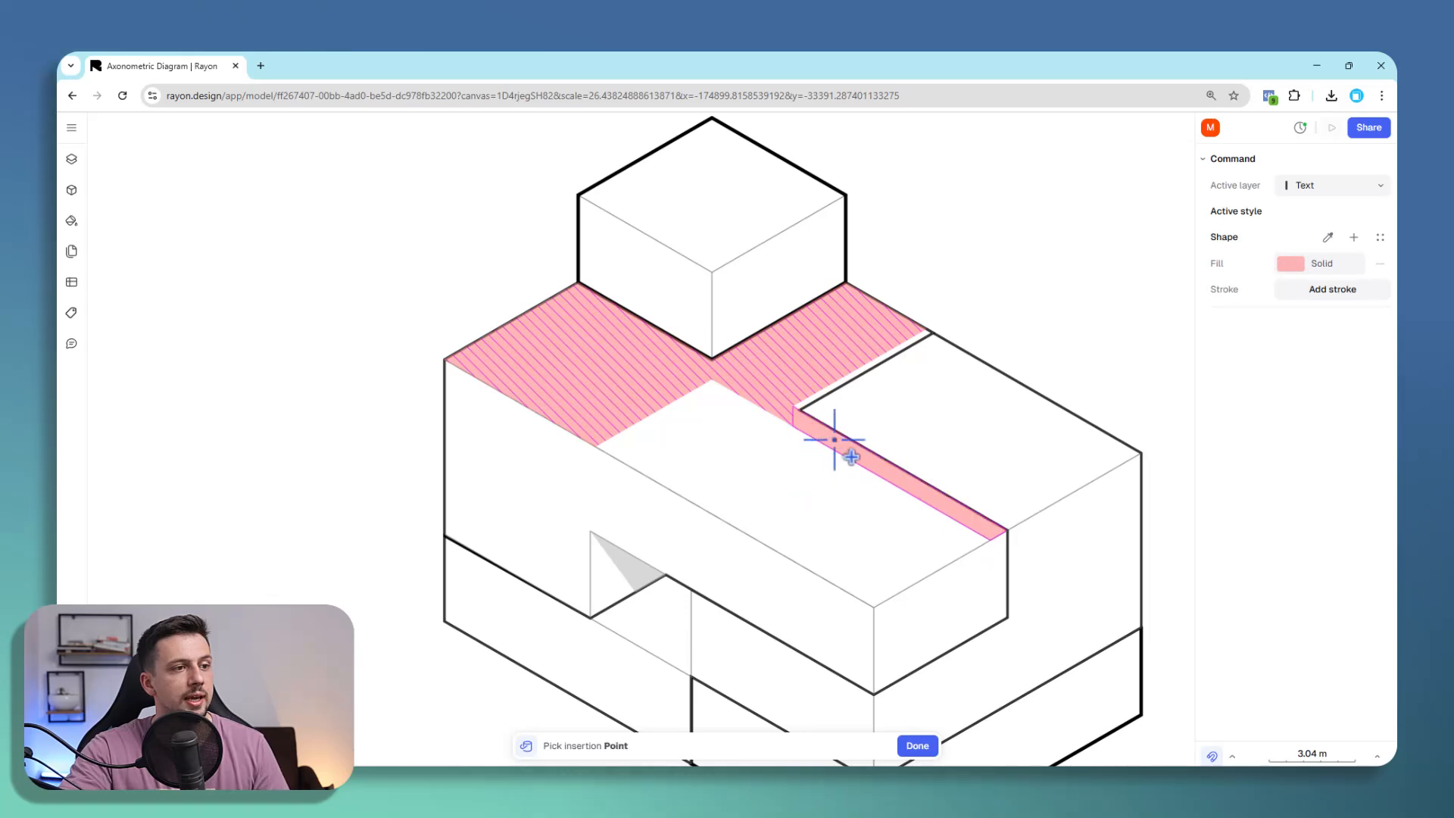
pyautogui.click(834, 438)
pyautogui.scroll(4, 799, 397)
pyautogui.scroll(-4, 836, 442)
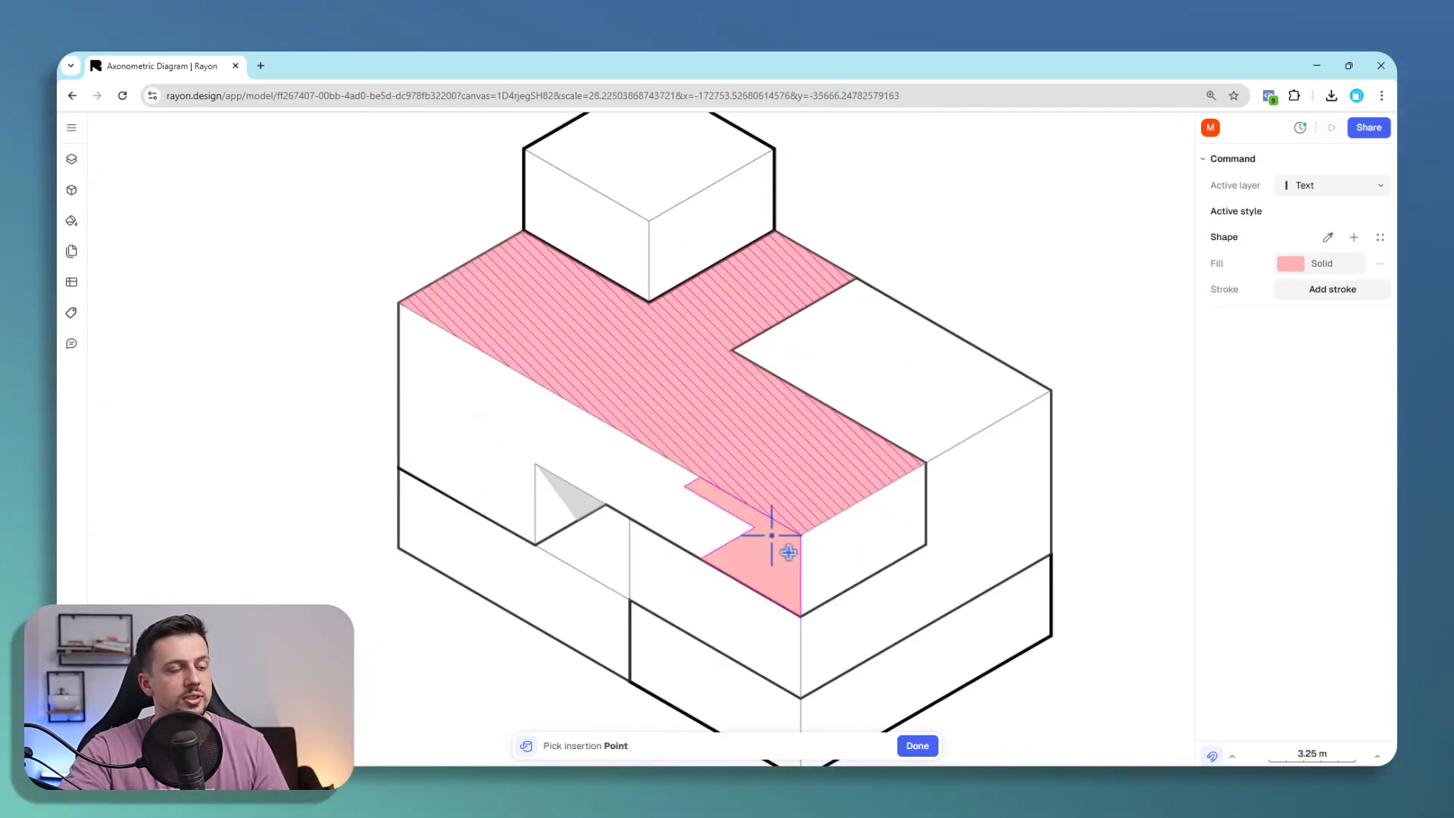
pyautogui.click(523, 500)
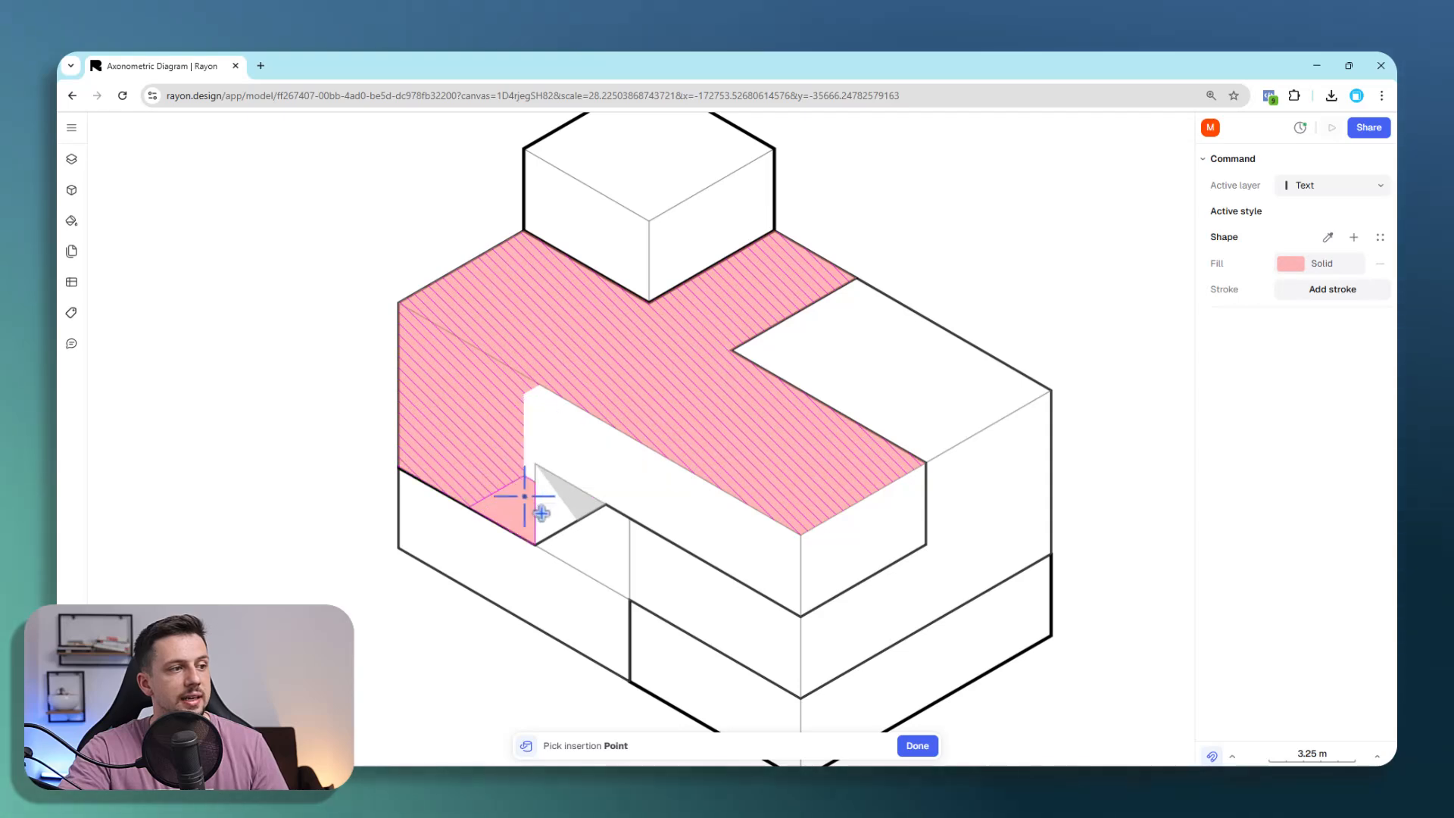
pyautogui.scroll(-5, 697, 493)
pyautogui.press('Escape')
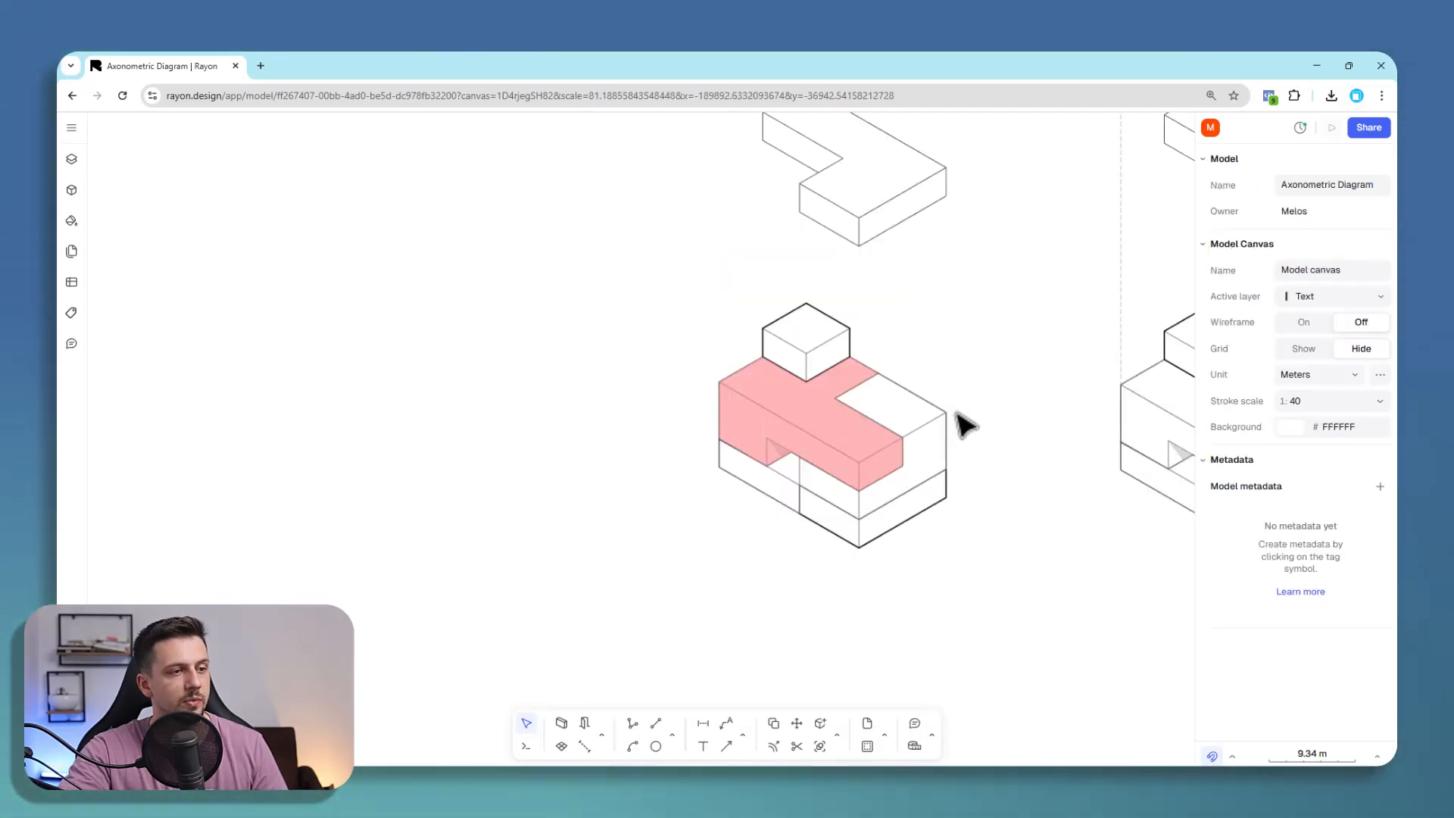
# Step: Compare the pink-filled Step 01 building with the shaded, colored building on the Step 04 board
pyautogui.moveTo(734, 550); pyautogui.dragTo(949, 555, button='middle')
pyautogui.scroll(3, 527, 543)
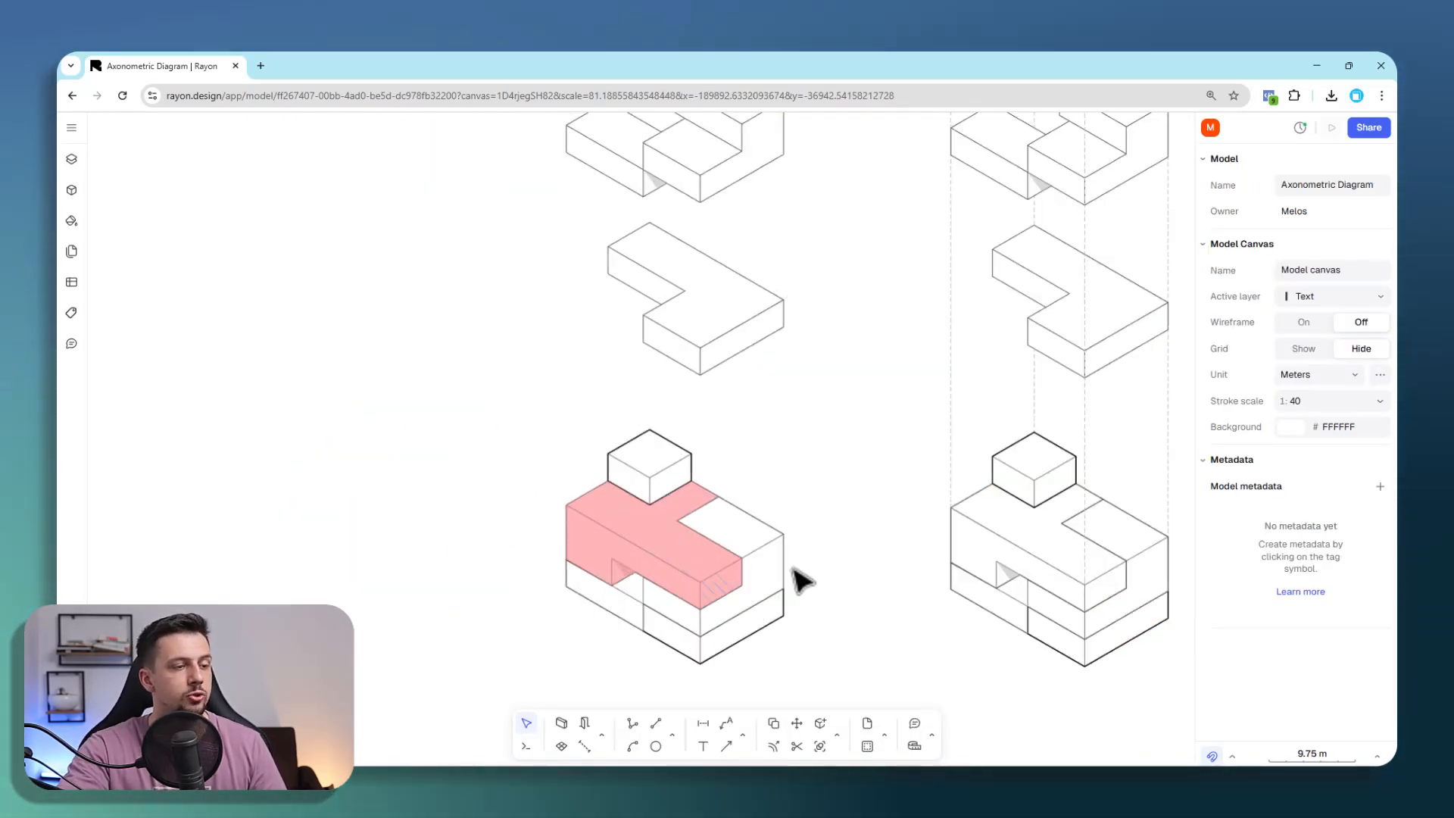
pyautogui.scroll(3, 675, 610)
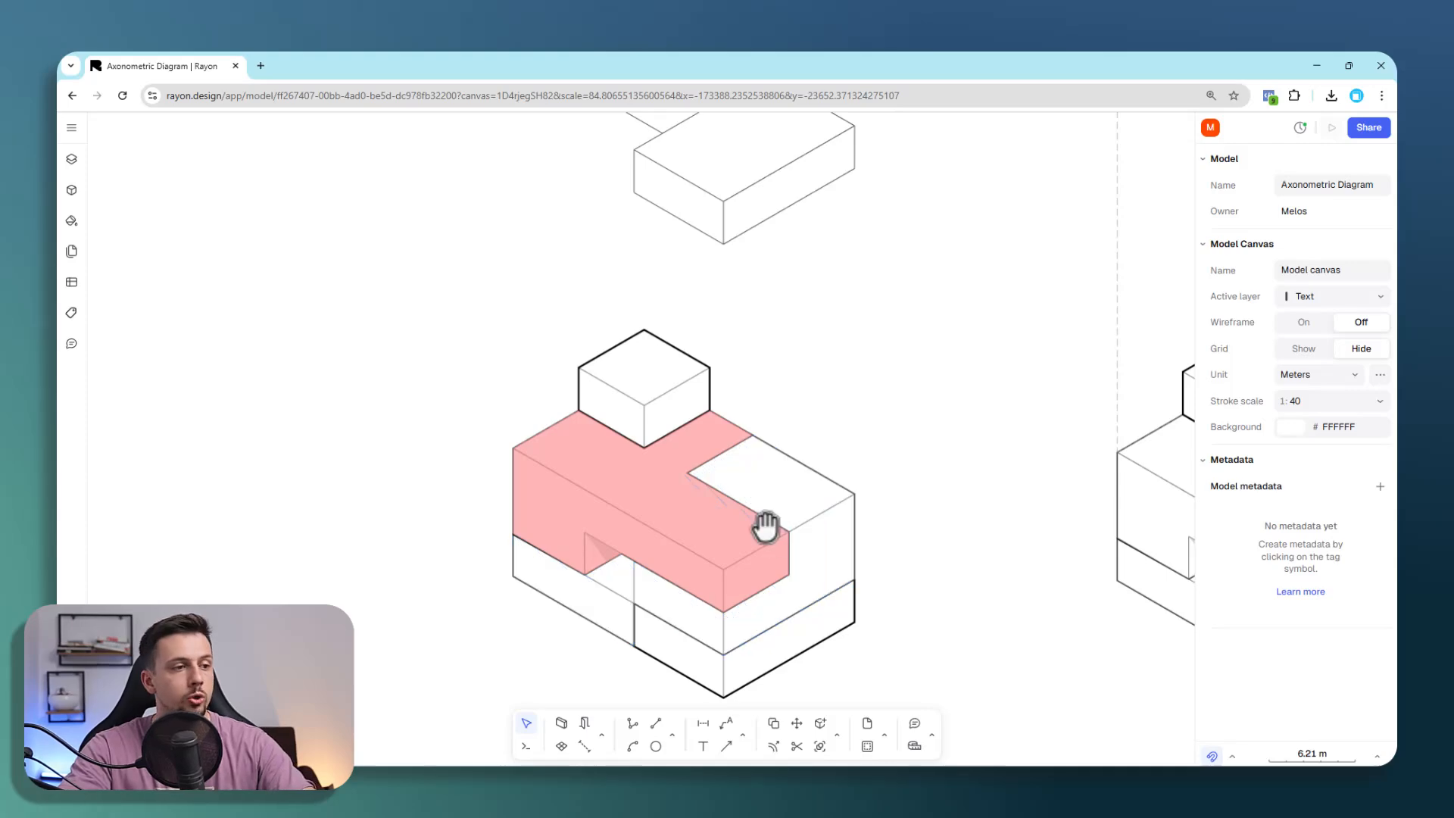
pyautogui.scroll(-6, 707, 493)
pyautogui.scroll(-4, 596, 485)
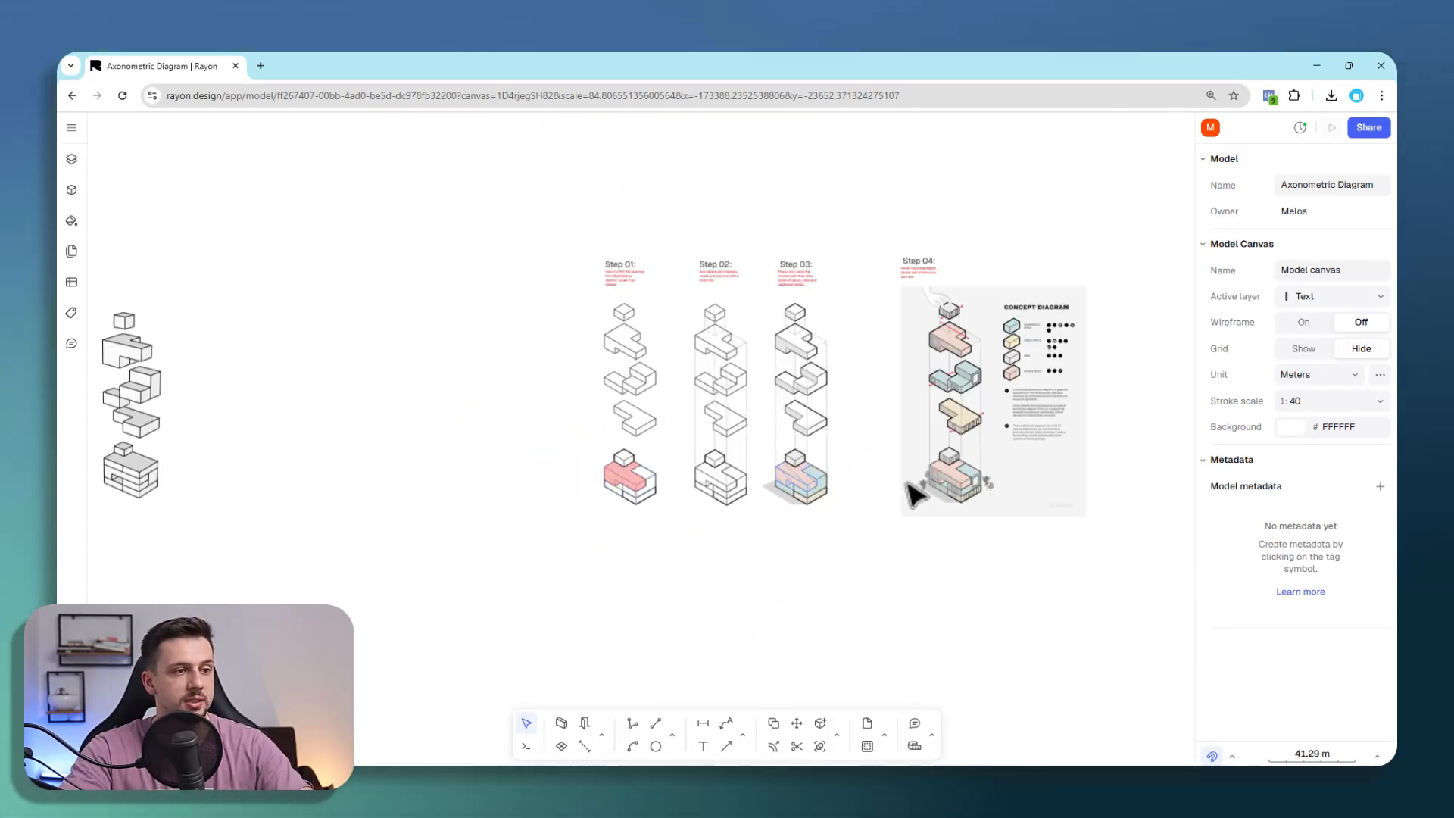
pyautogui.scroll(8, 913, 492)
pyautogui.scroll(2, 769, 546)
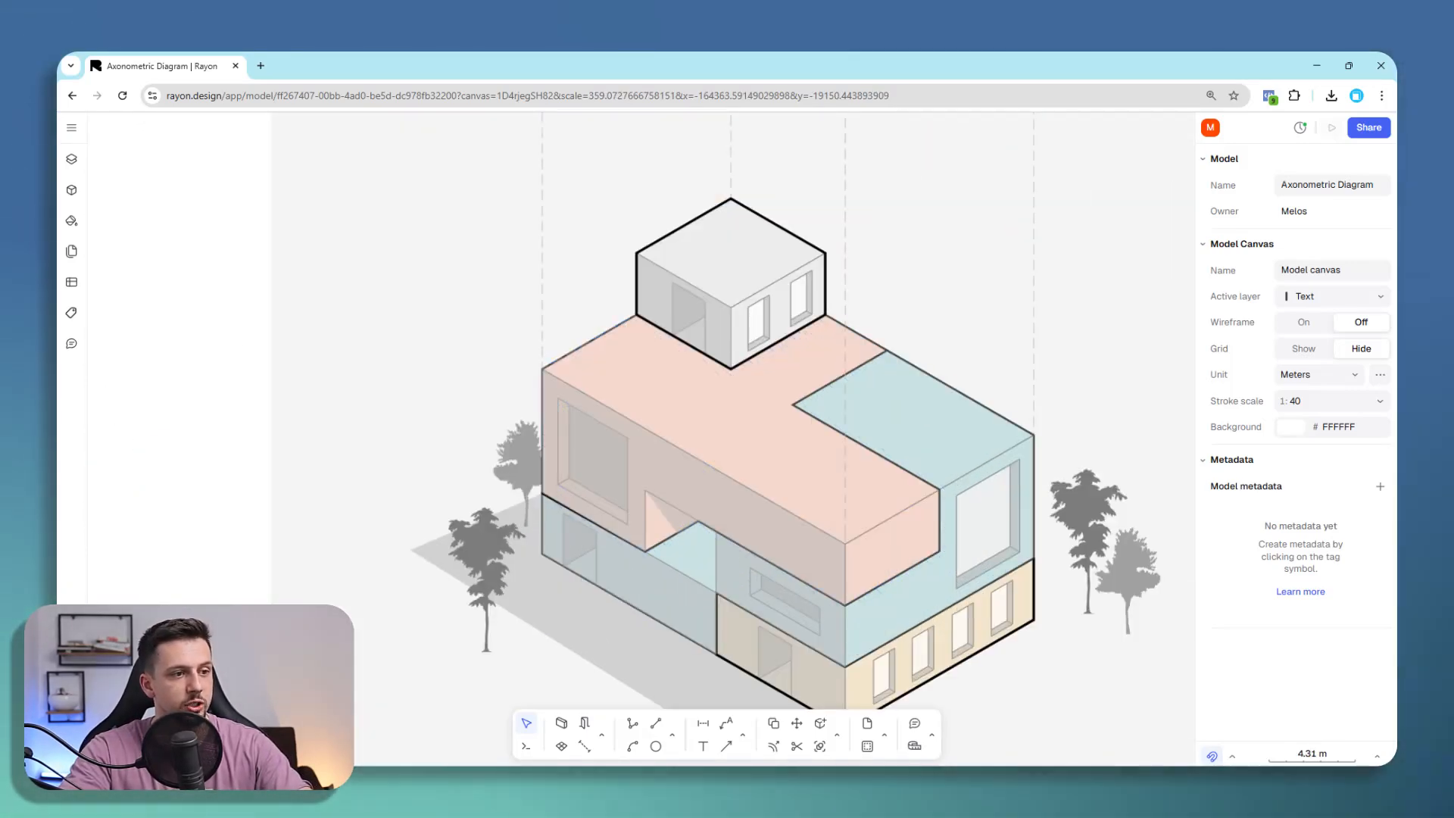
pyautogui.scroll(-10, 1045, 443)
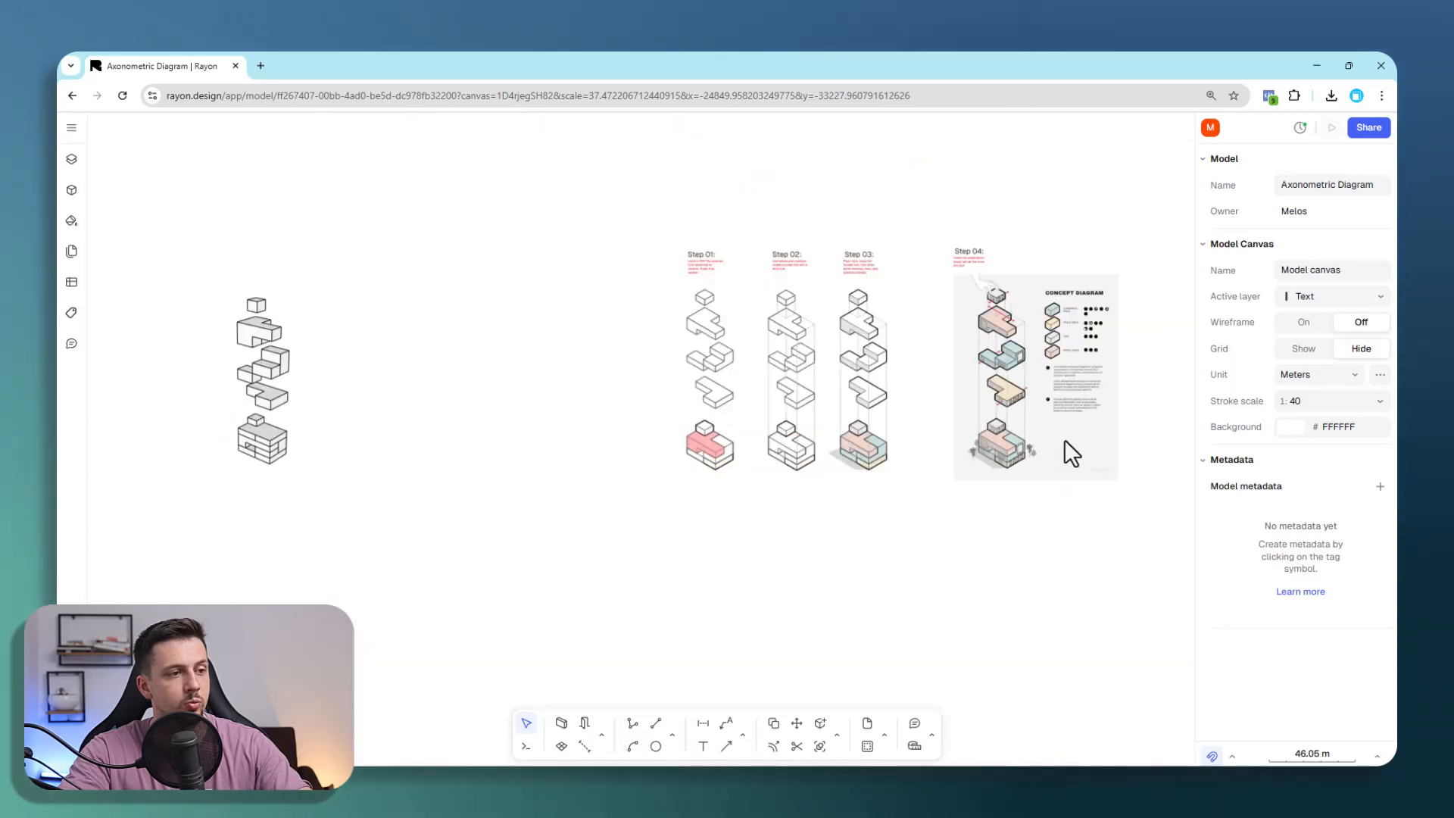
# Step: Recolor the fills on the long front face of the Step 01 pink block to the darker red 990100 at 45% opacity
pyautogui.scroll(10, 708, 415)
pyautogui.click(709, 518)
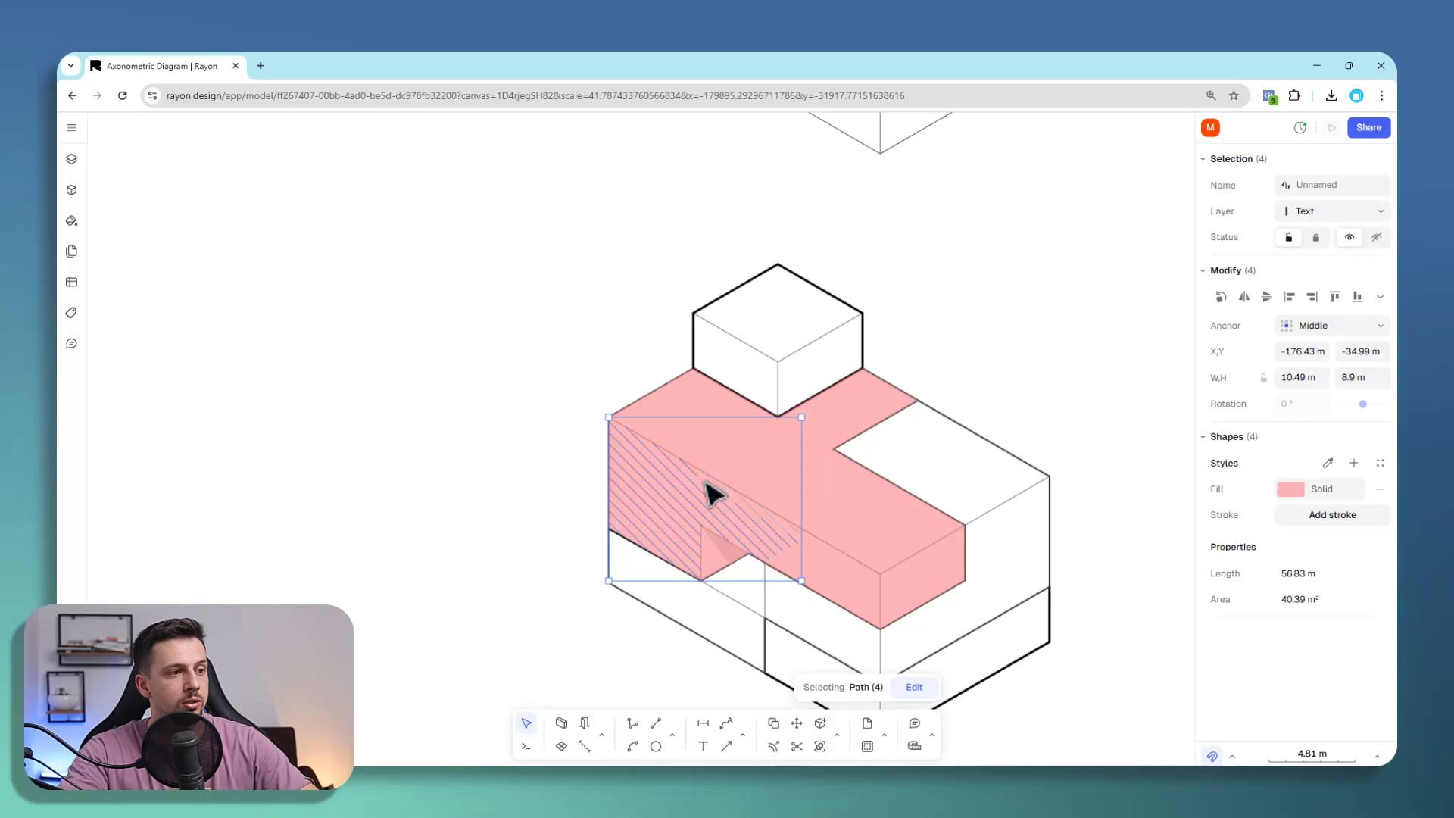
pyautogui.keyDown('shift'); pyautogui.click(834, 561); pyautogui.keyUp('shift')
pyautogui.click(1290, 488)
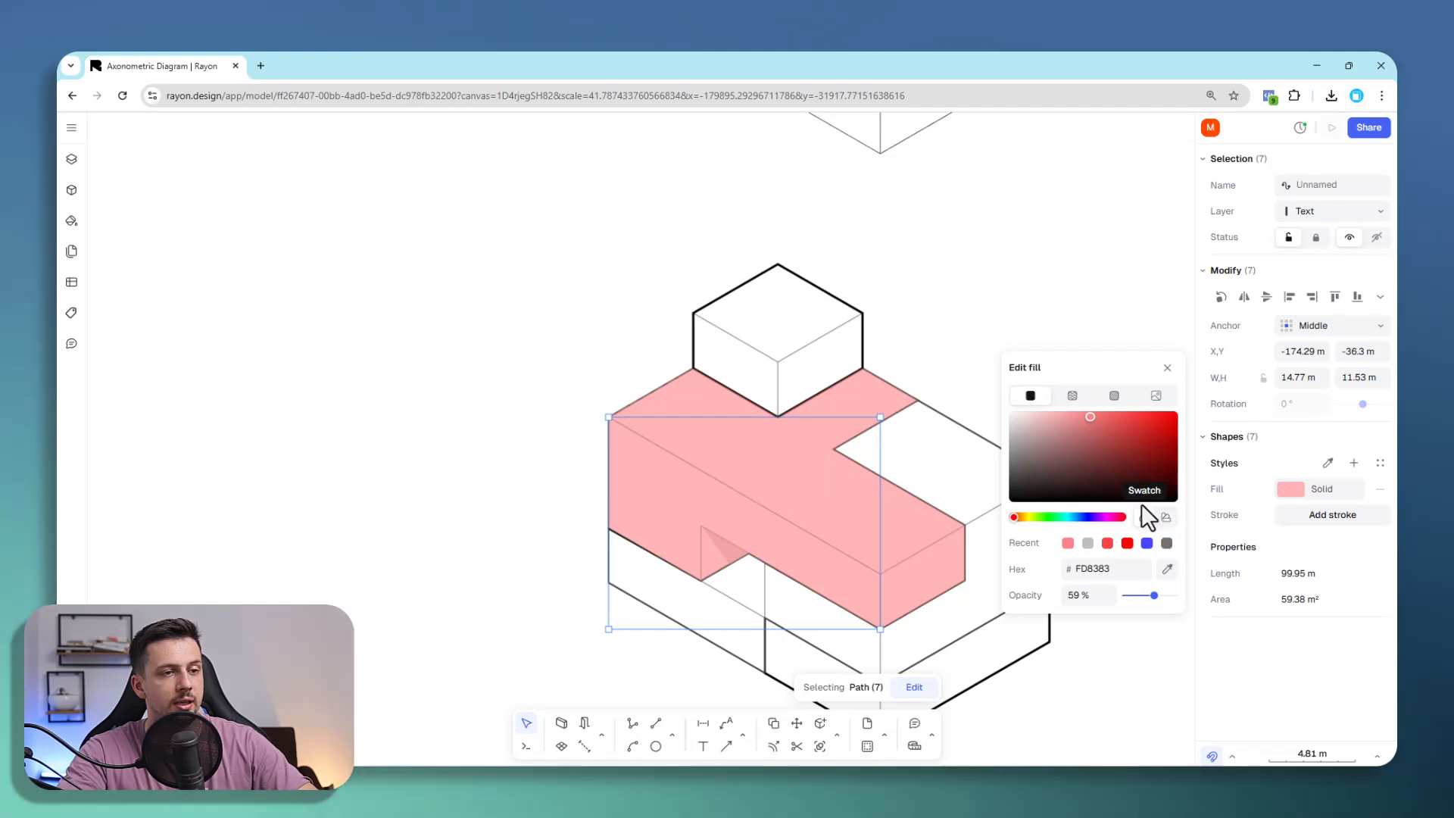
pyautogui.click(1165, 518)
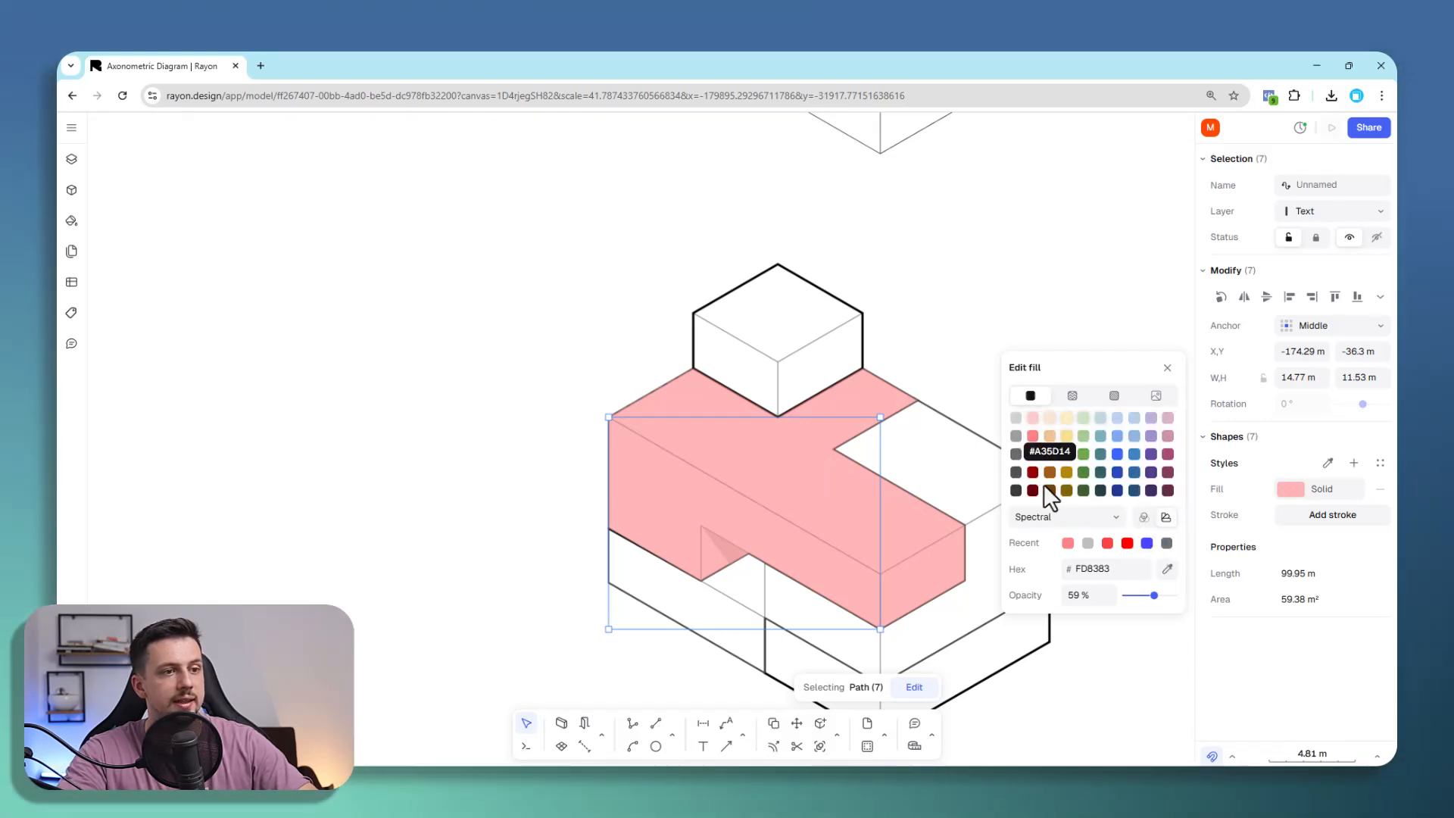
pyautogui.click(1033, 490)
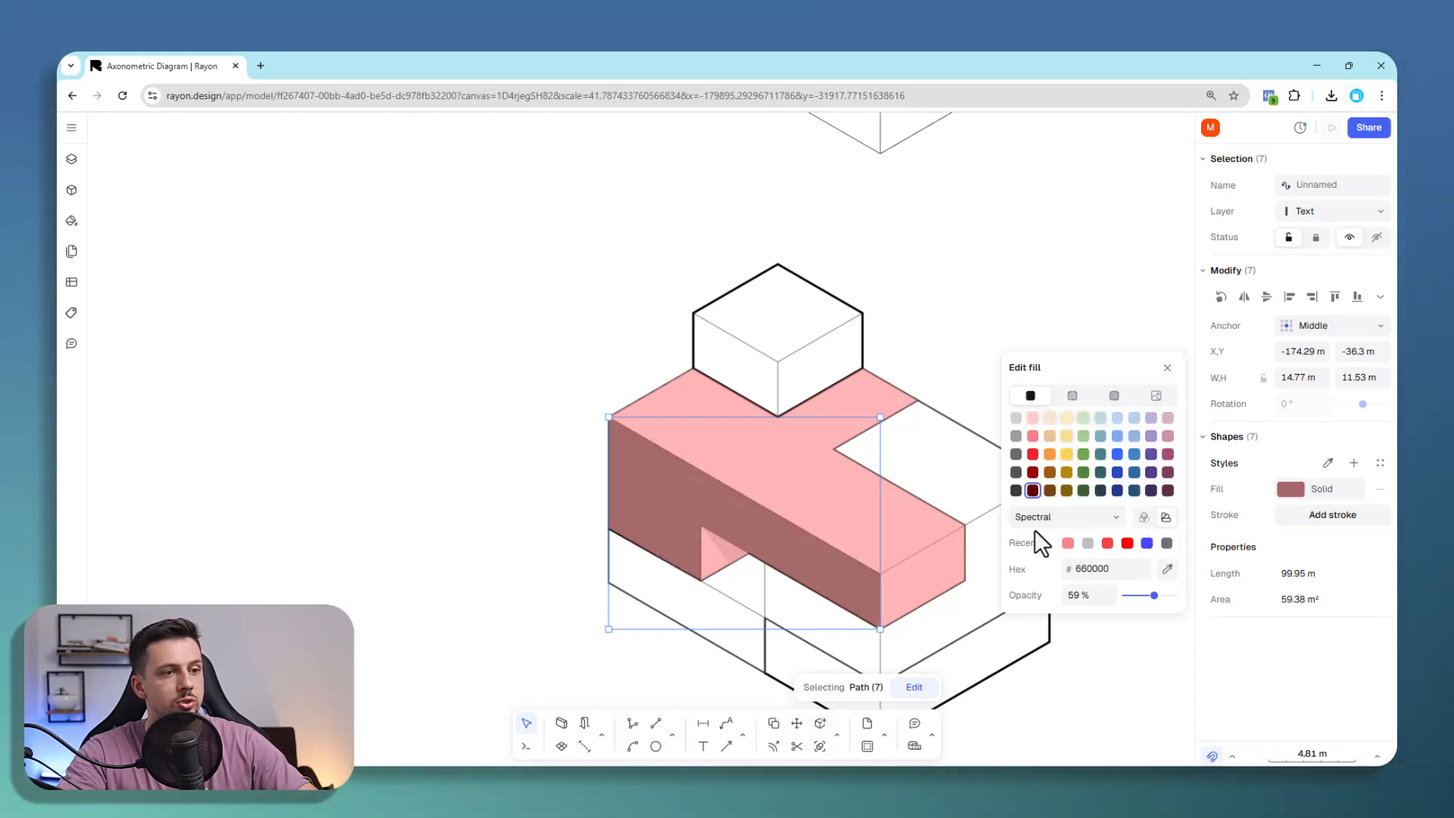
pyautogui.click(1032, 471)
pyautogui.moveTo(1151, 597); pyautogui.dragTo(1143, 594)
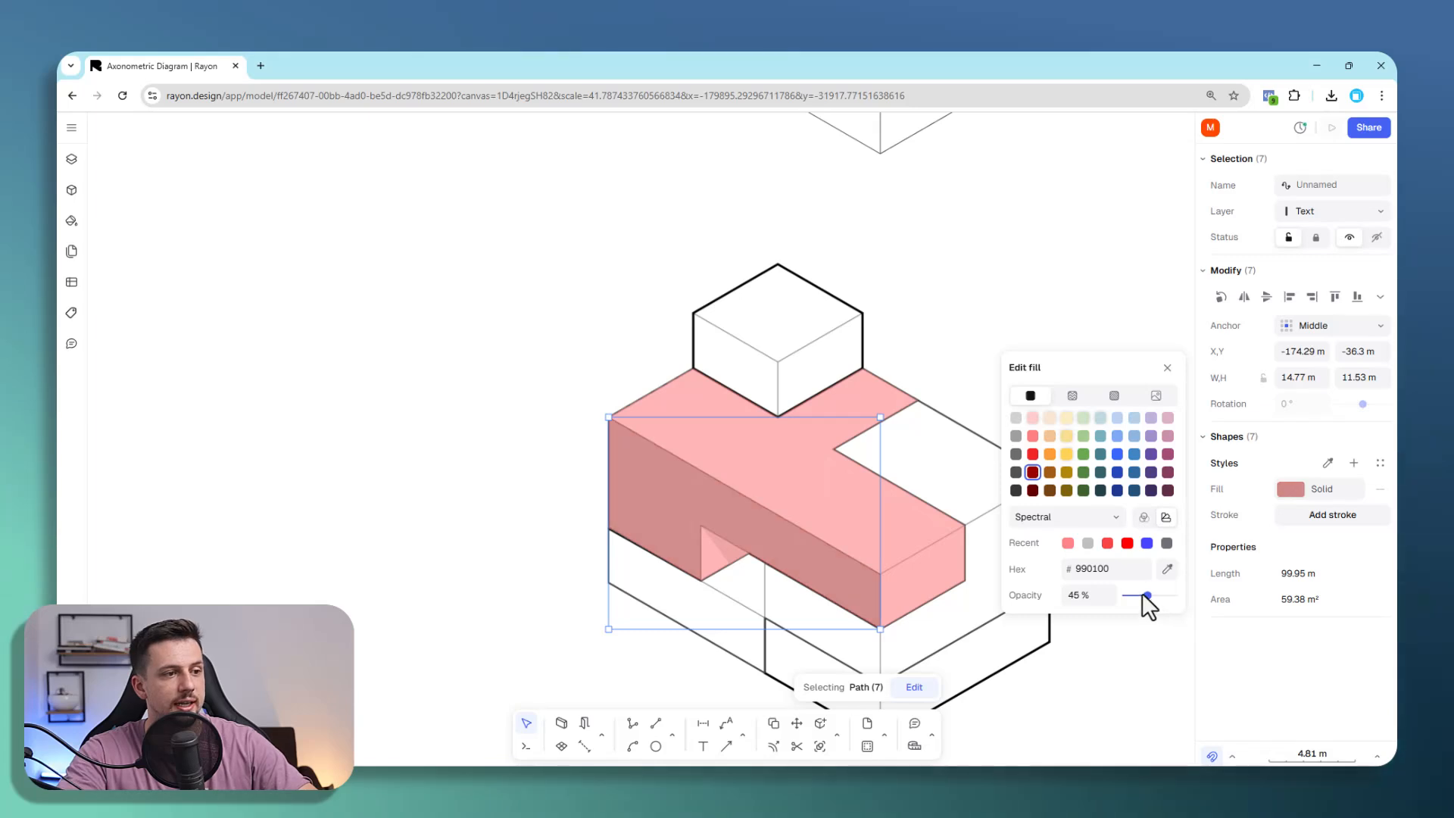
pyautogui.scroll(-5, 409, 416)
pyautogui.click(646, 356)
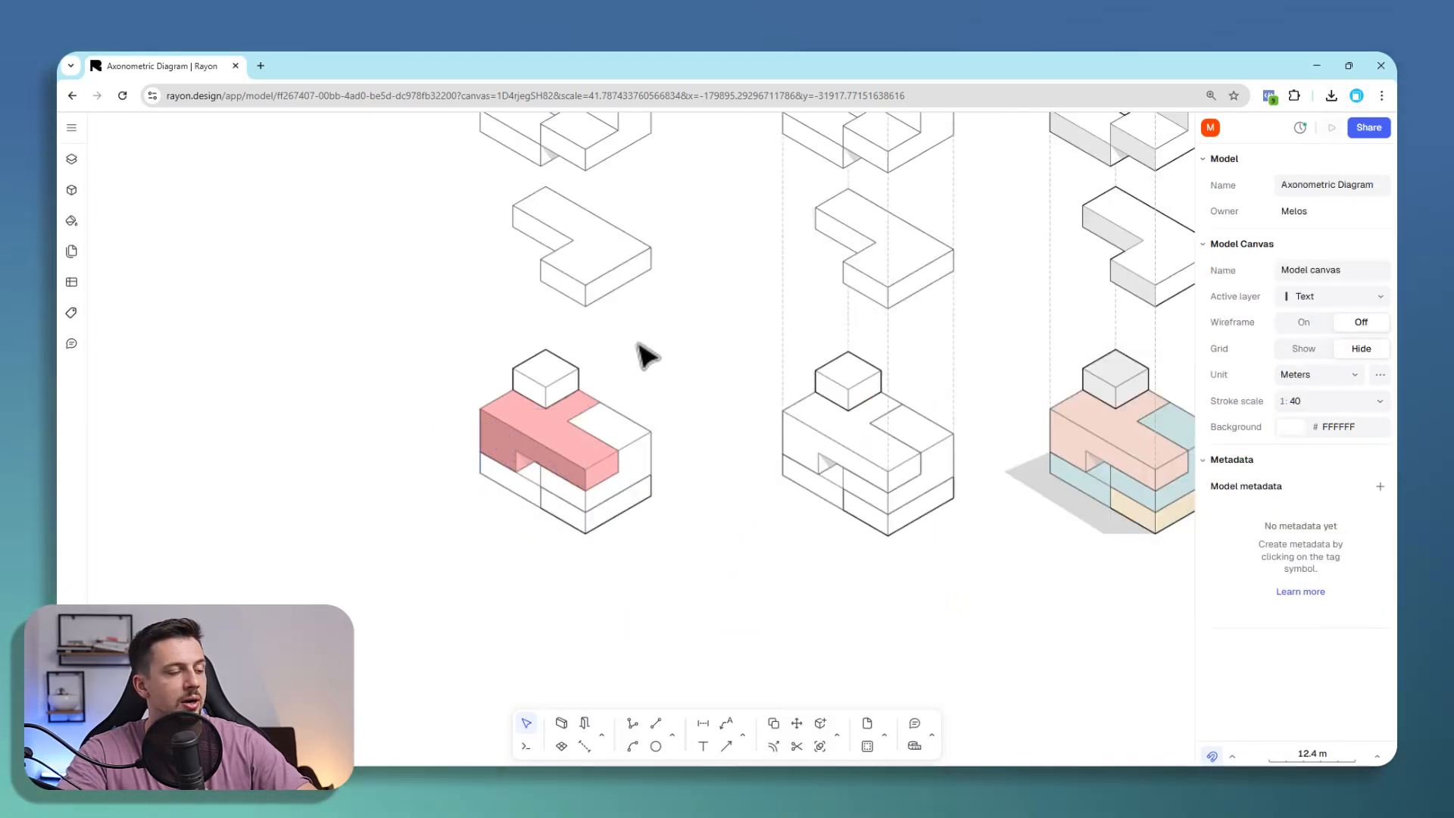
# Step: Draw a vertical guide line about 63 m long from the Step 01 assembled building's rightmost roof corner up past the exploded blocks
pyautogui.scroll(5, 646, 454)
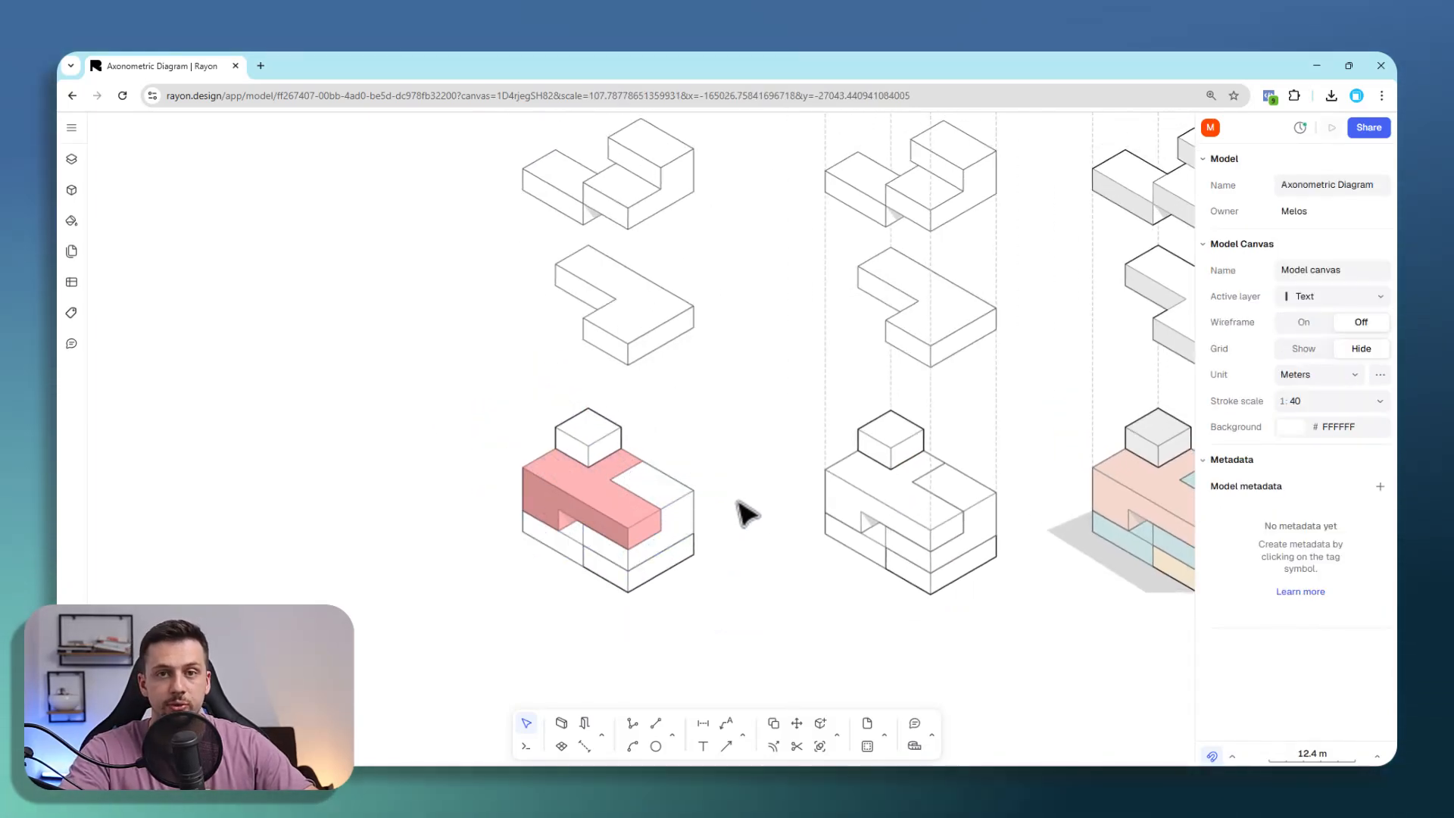
pyautogui.scroll(-2, 782, 311)
pyautogui.moveTo(839, 314); pyautogui.dragTo(836, 469, button='middle')
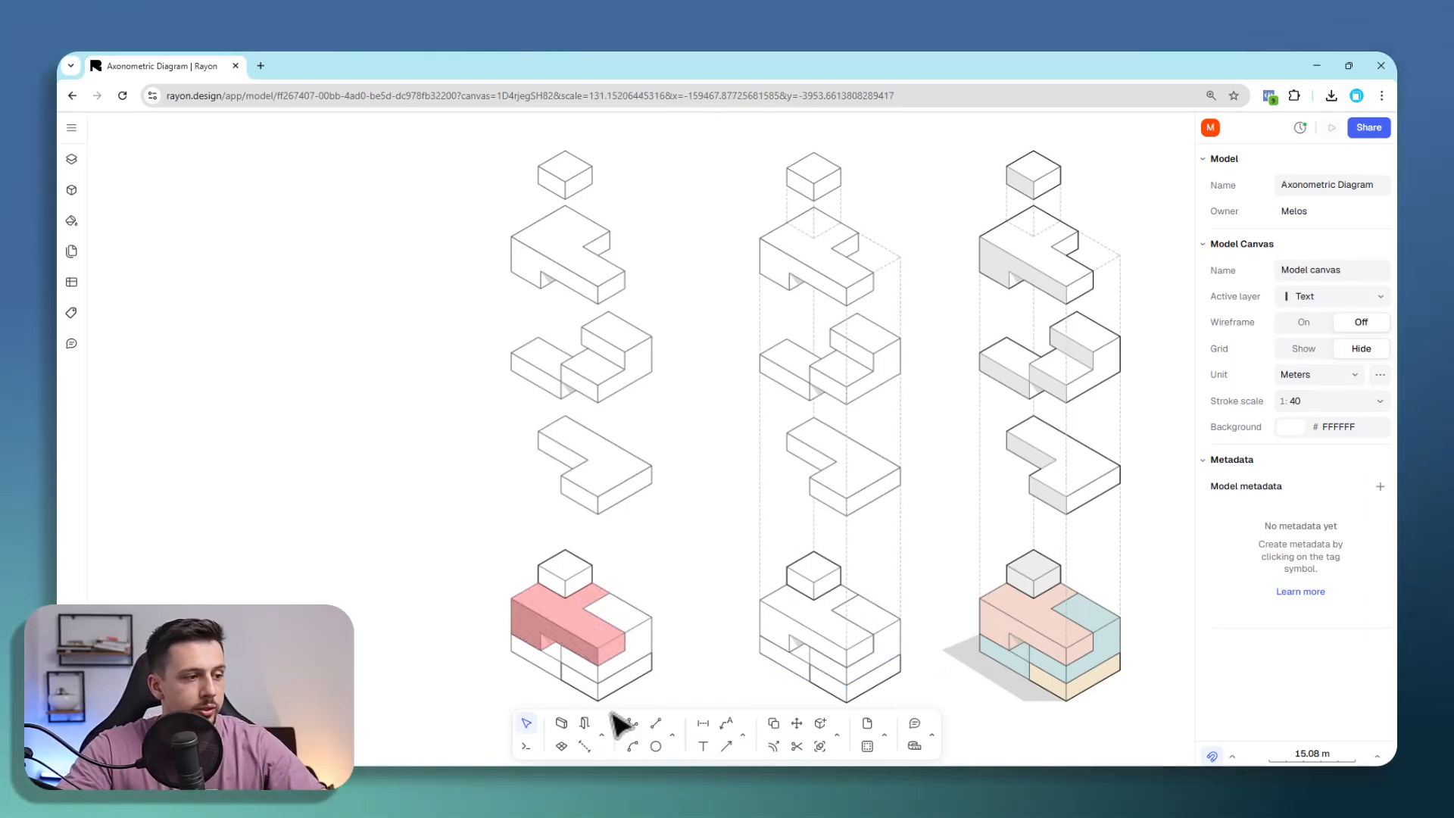
pyautogui.click(656, 724)
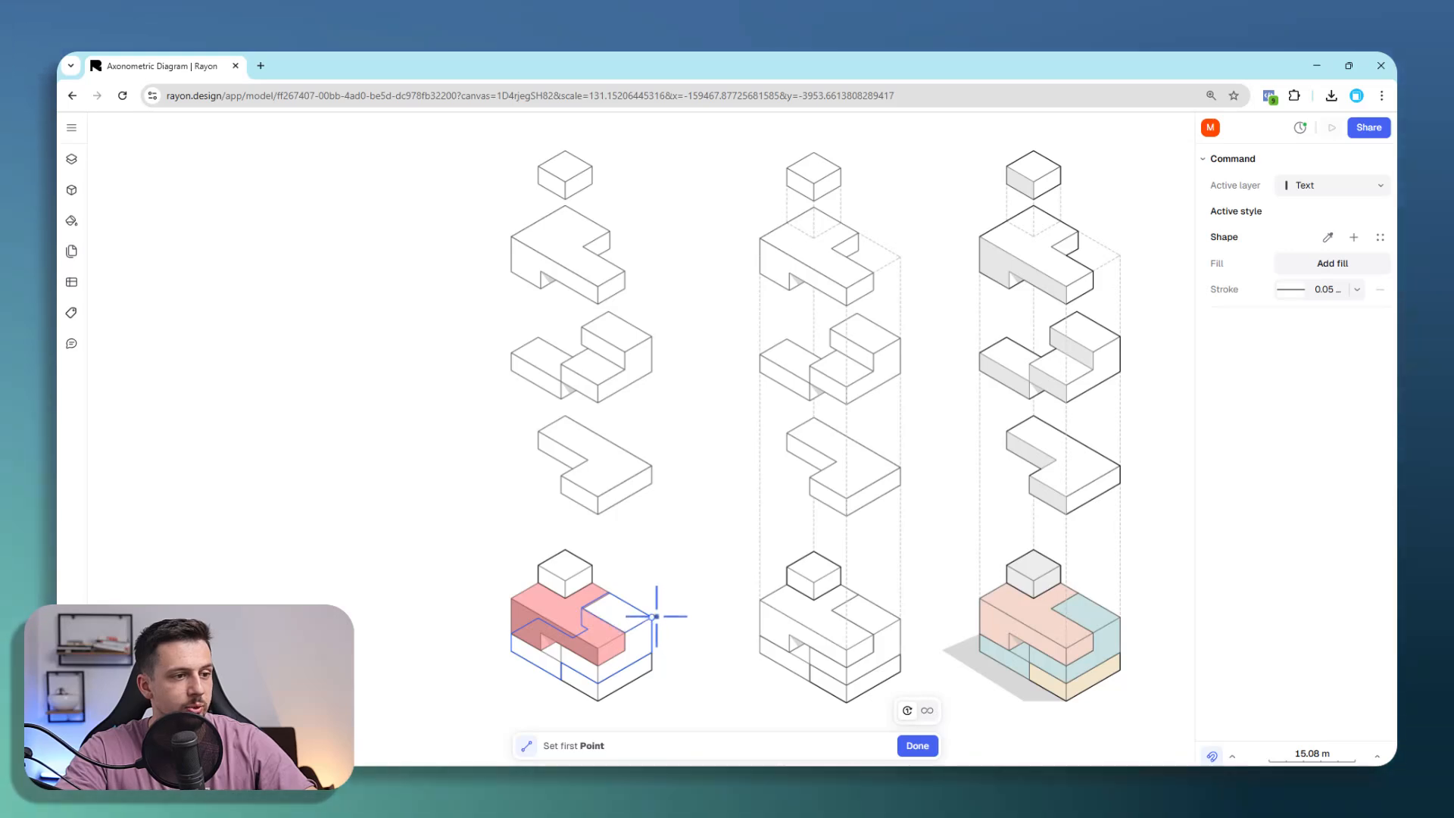
pyautogui.click(652, 615)
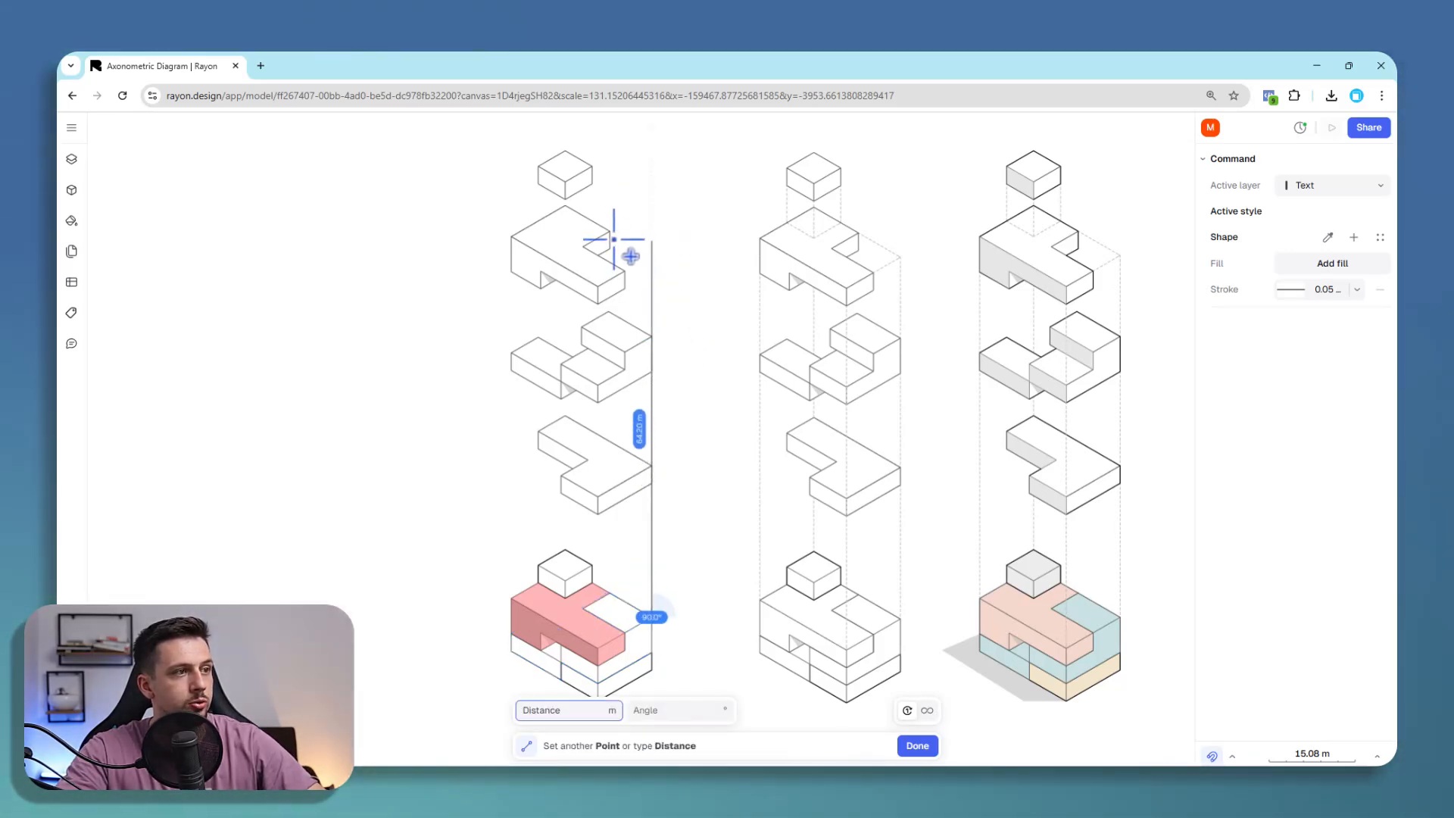
pyautogui.click(656, 248)
pyautogui.press('Escape')
pyautogui.press('Escape')
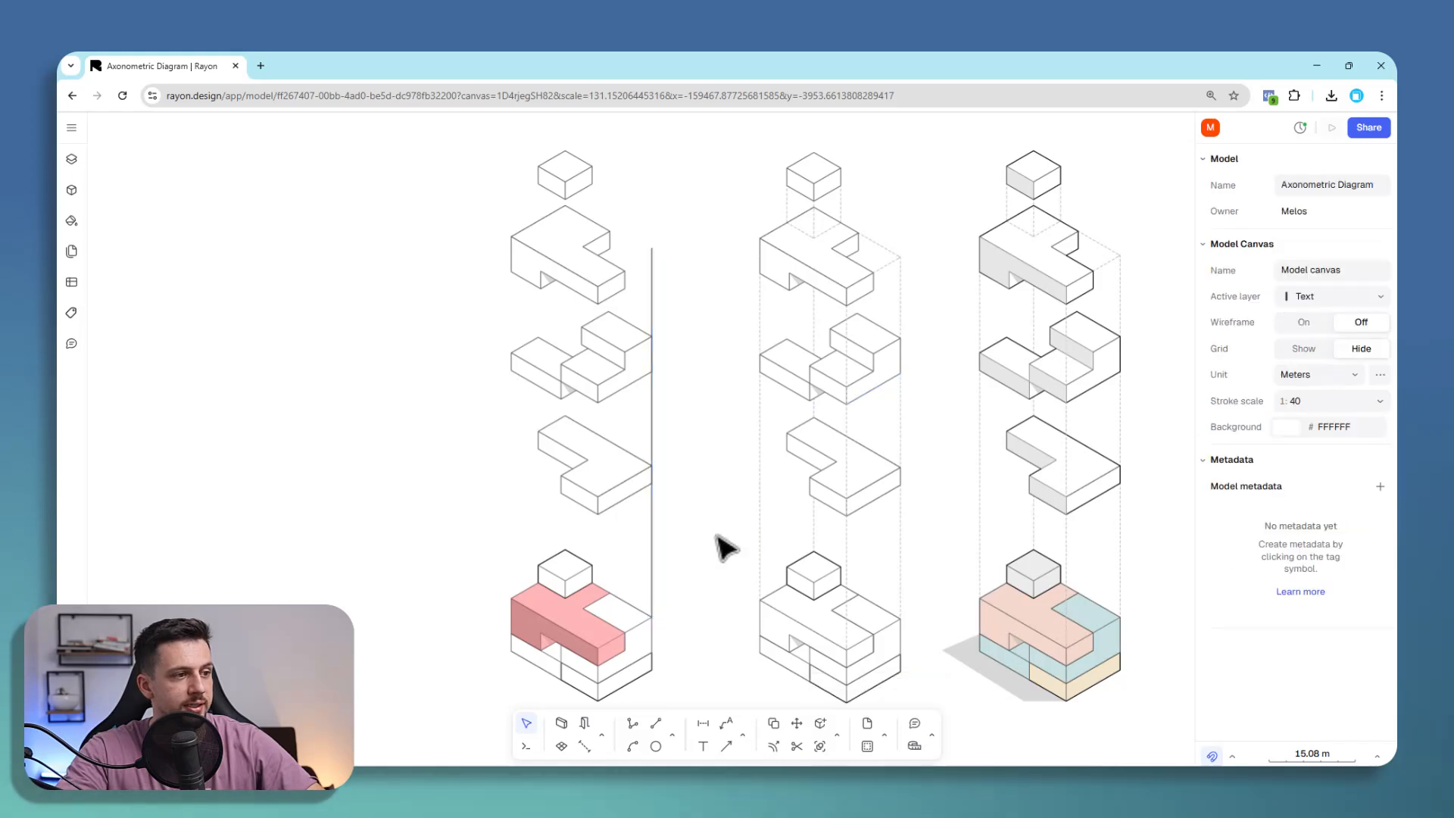
# Step: Add a dash pattern to the stroke of the vertical guide line beside the Step 01 blocks
pyautogui.click(652, 590)
pyautogui.scroll(5, 633, 575)
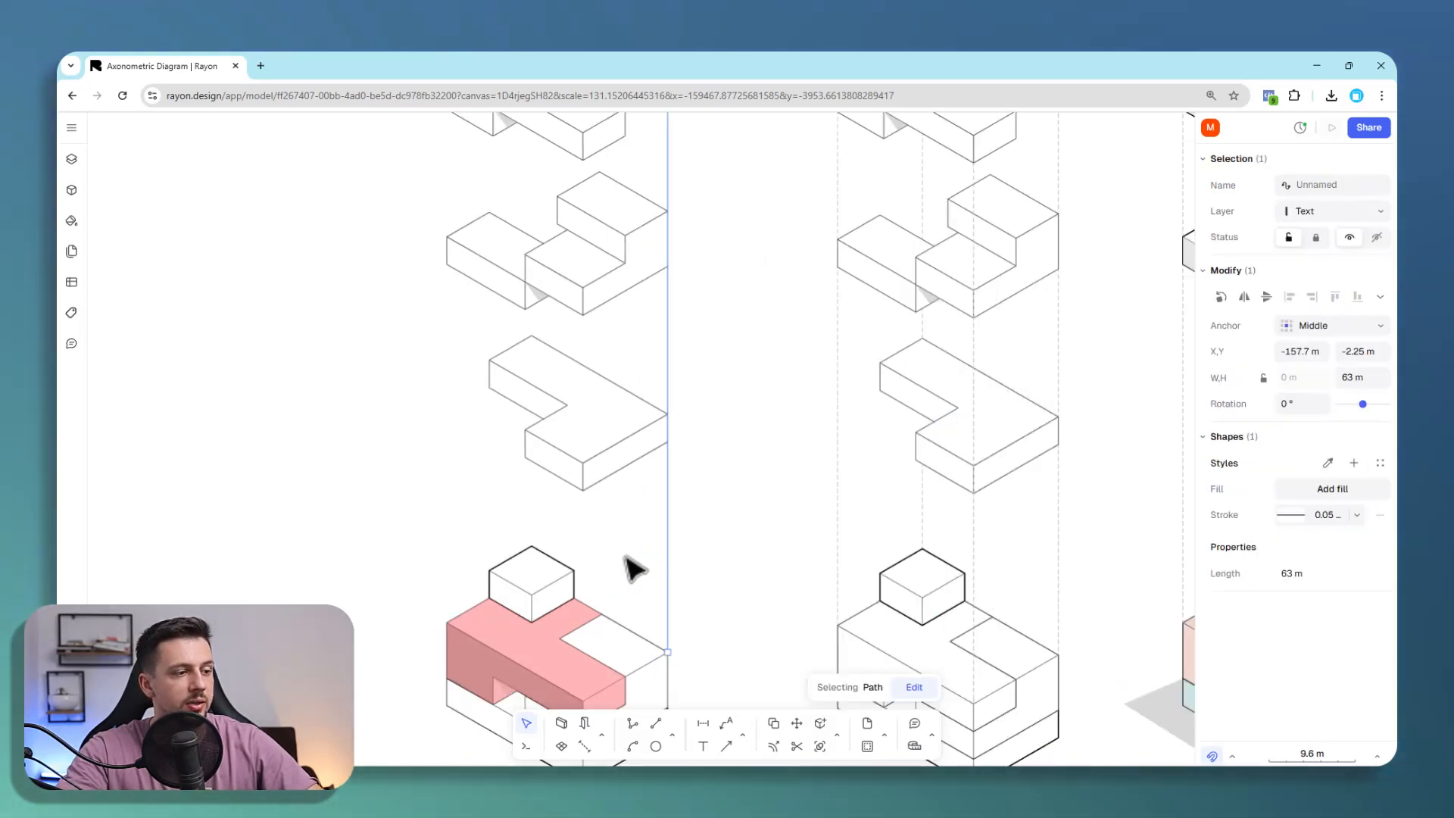
pyautogui.scroll(-3, 633, 578)
pyautogui.scroll(-2, 923, 486)
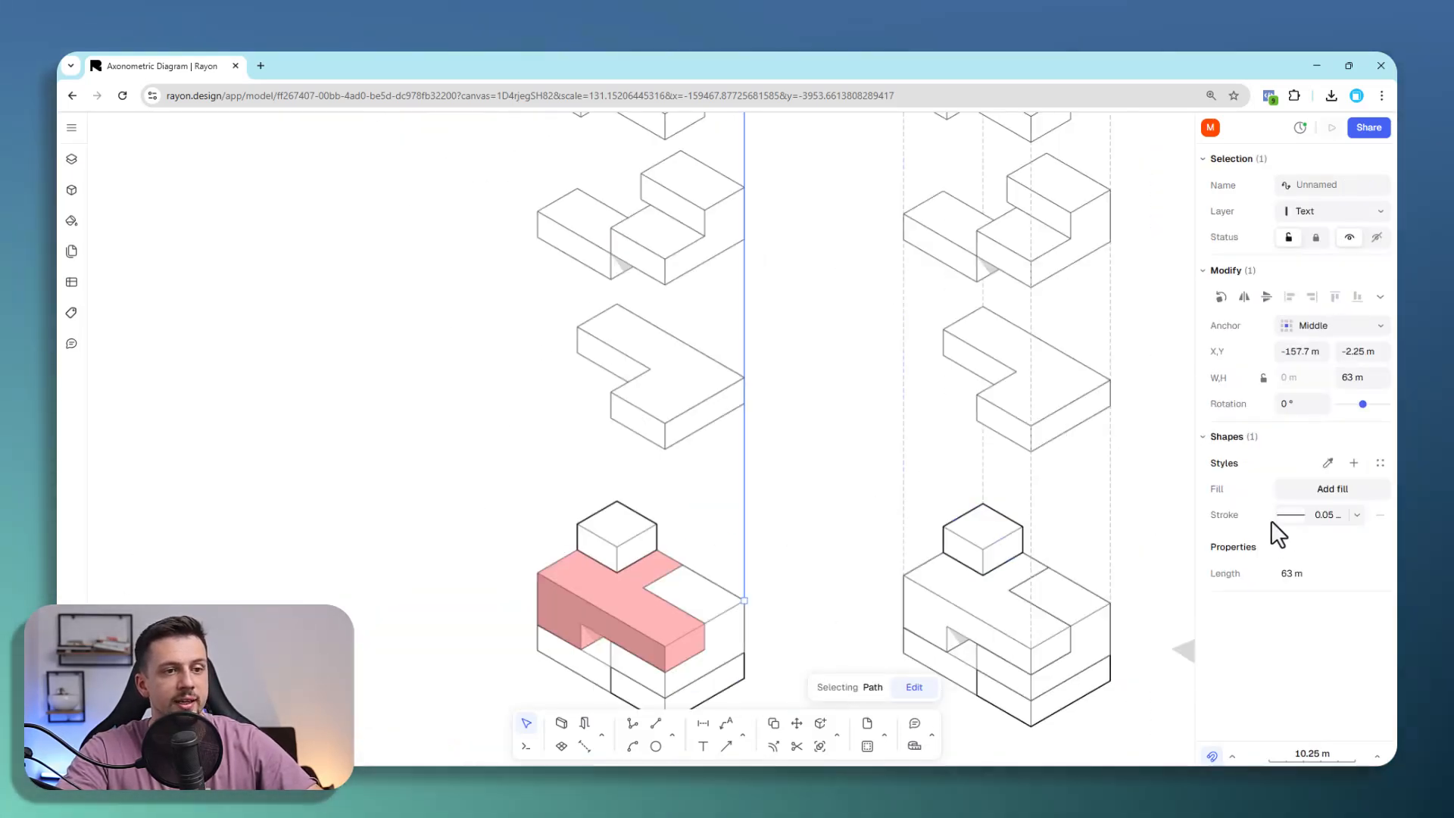
pyautogui.click(1287, 515)
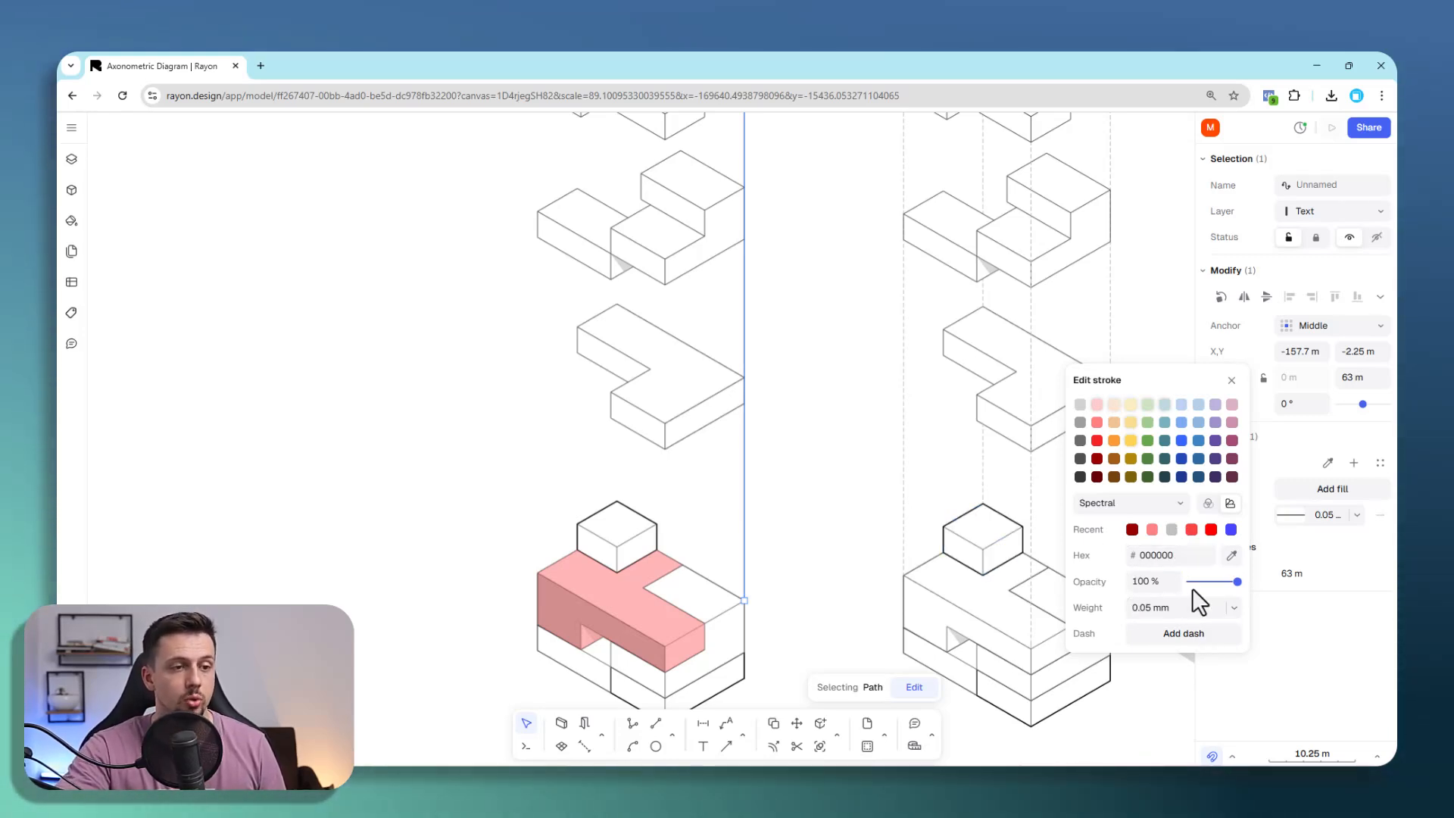
pyautogui.click(1164, 633)
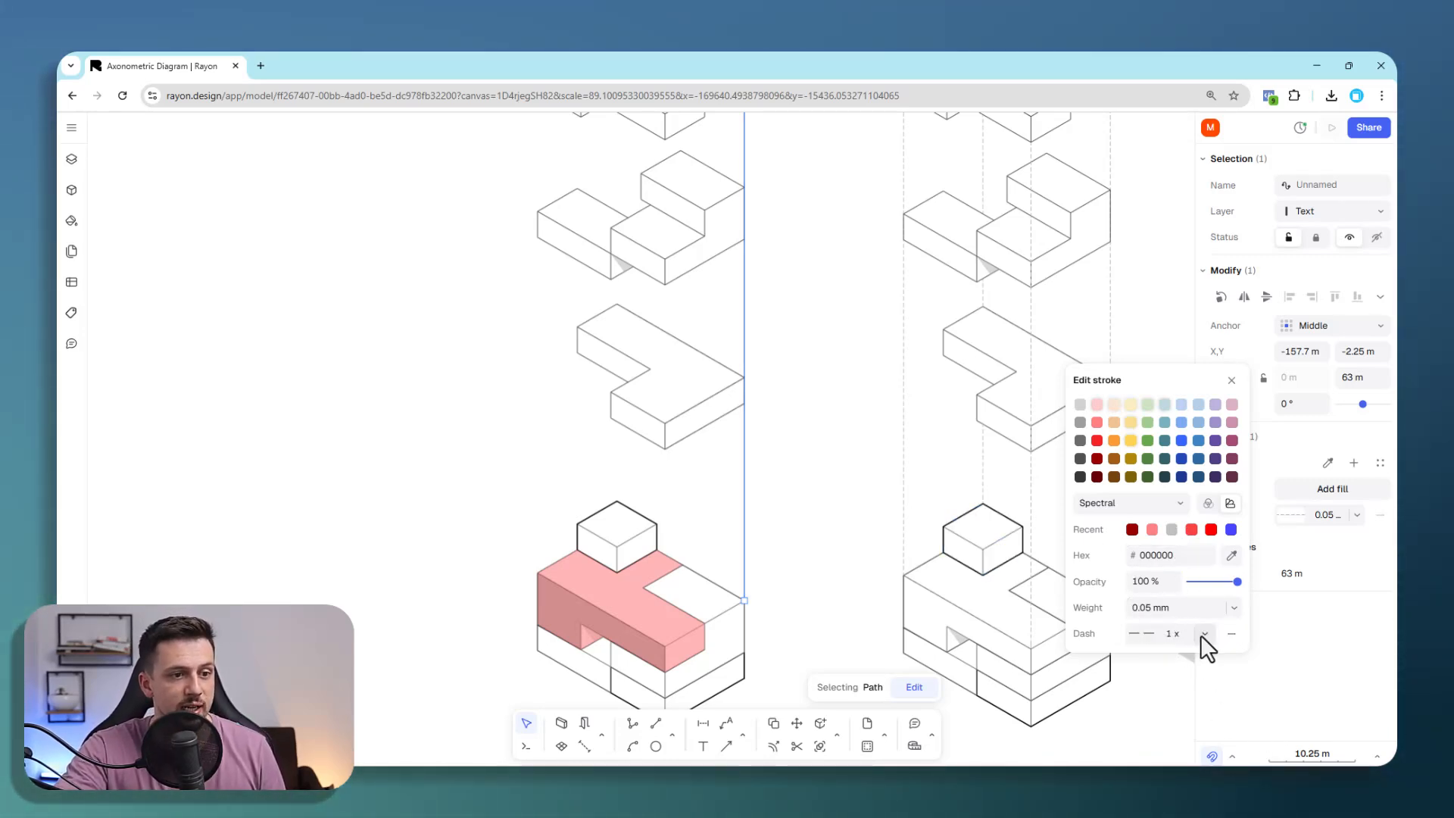
# Step: Set the dash scale of the vertical guide line to 50x
pyautogui.scroll(3, 805, 601)
pyautogui.scroll(-2, 1048, 584)
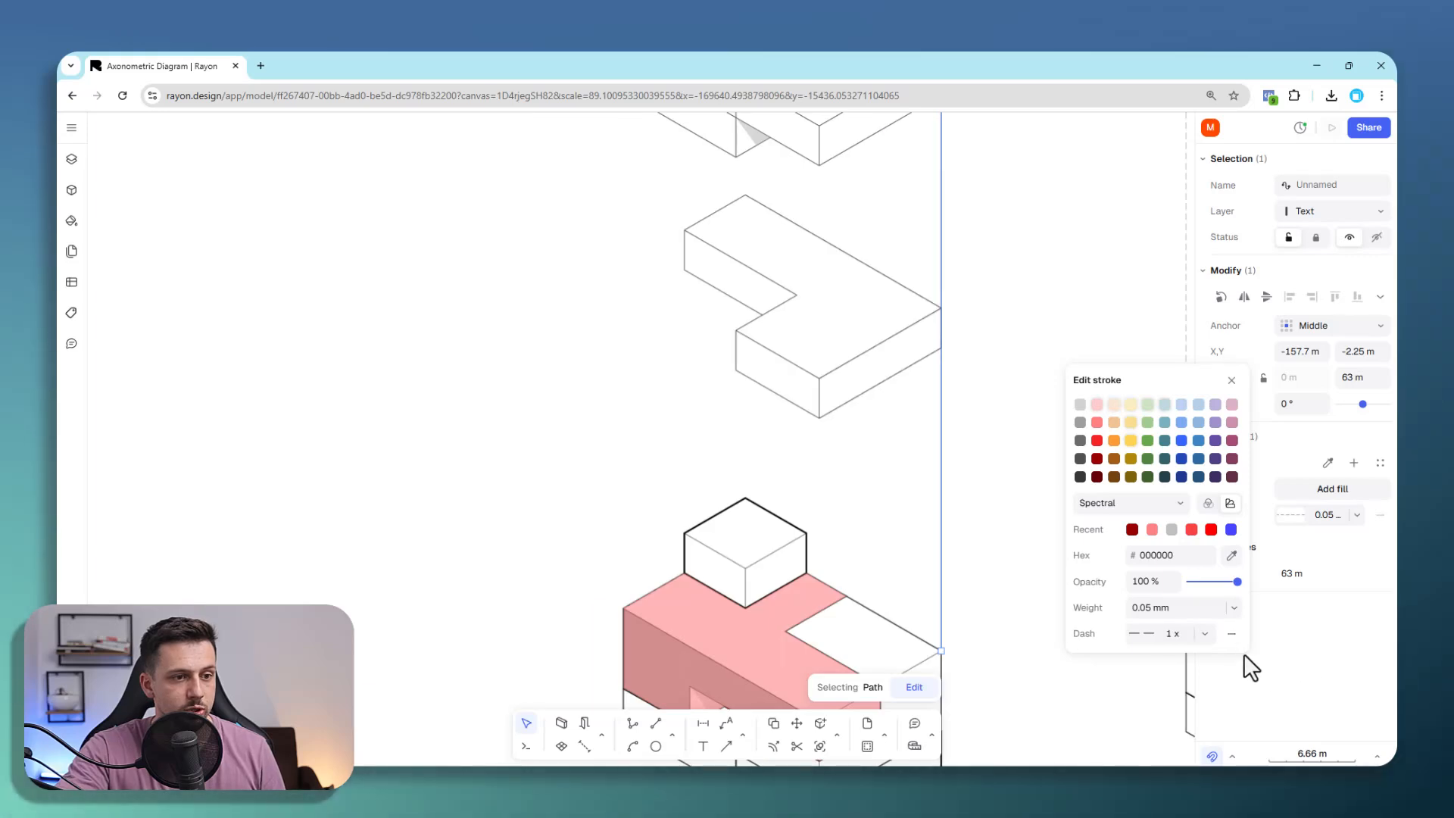
pyautogui.click(1203, 638)
pyautogui.click(1172, 635)
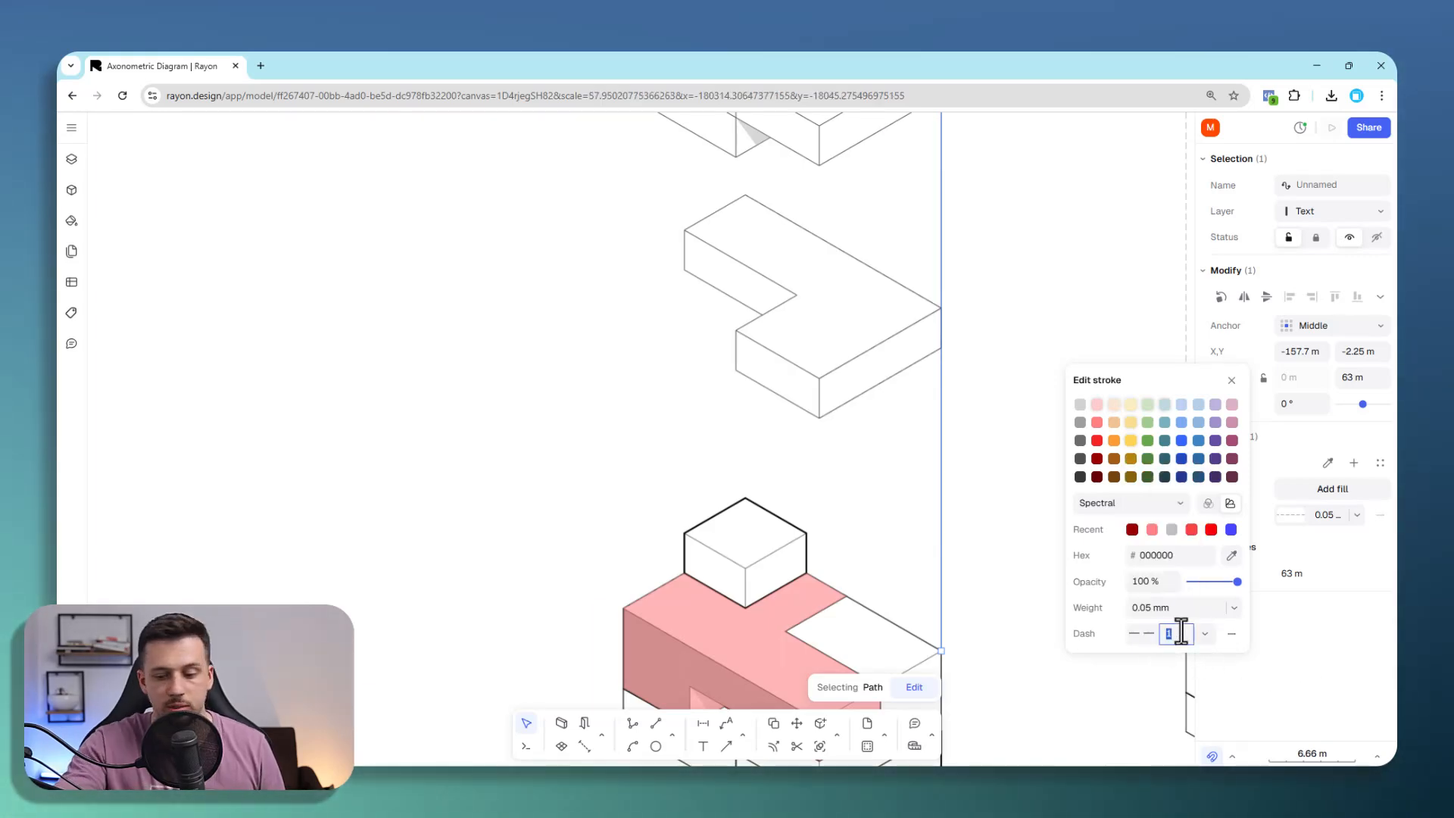
pyautogui.write('5')
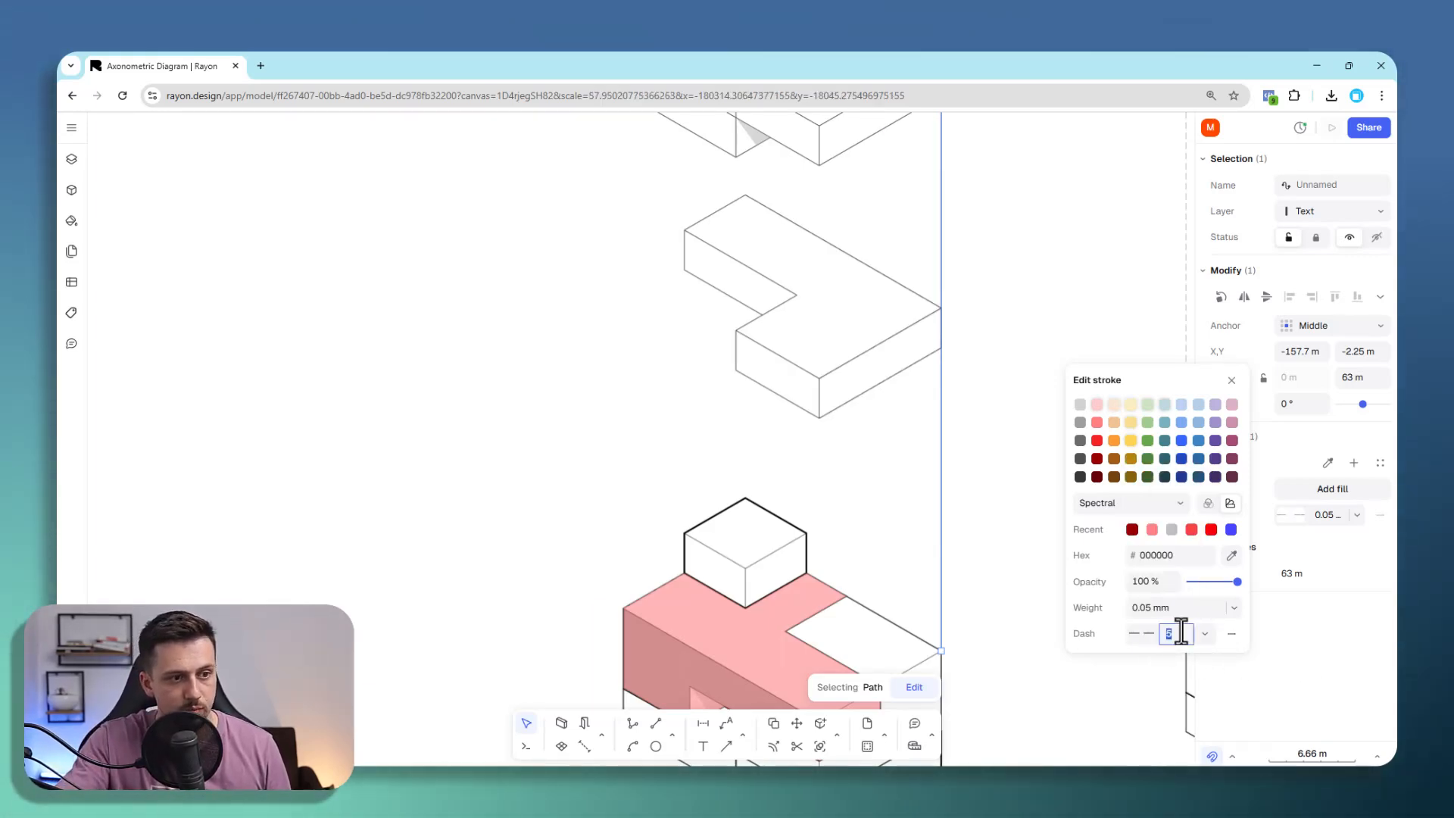
pyautogui.click(1181, 632)
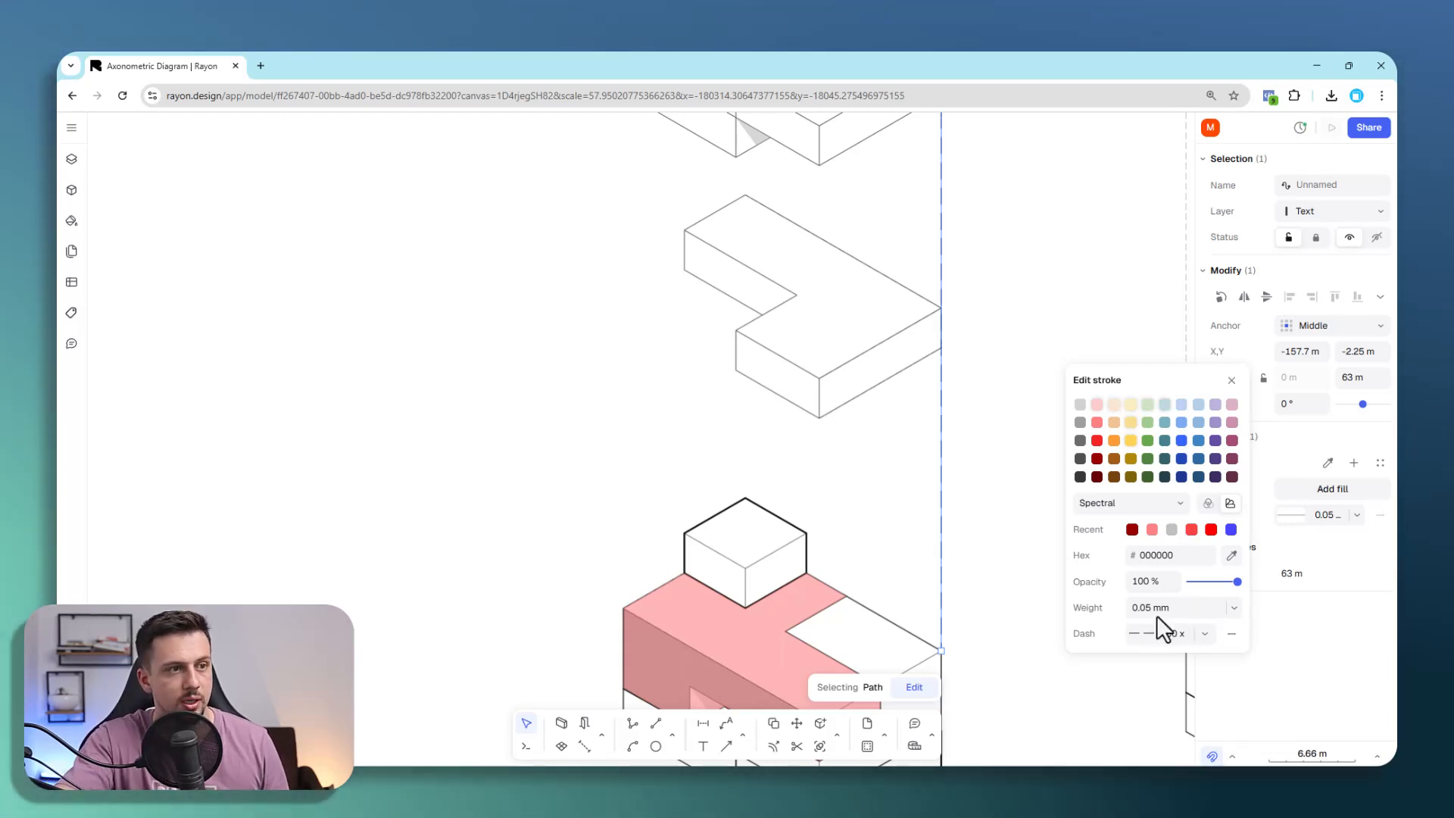
pyautogui.scroll(-5, 665, 415)
pyautogui.scroll(5, 723, 430)
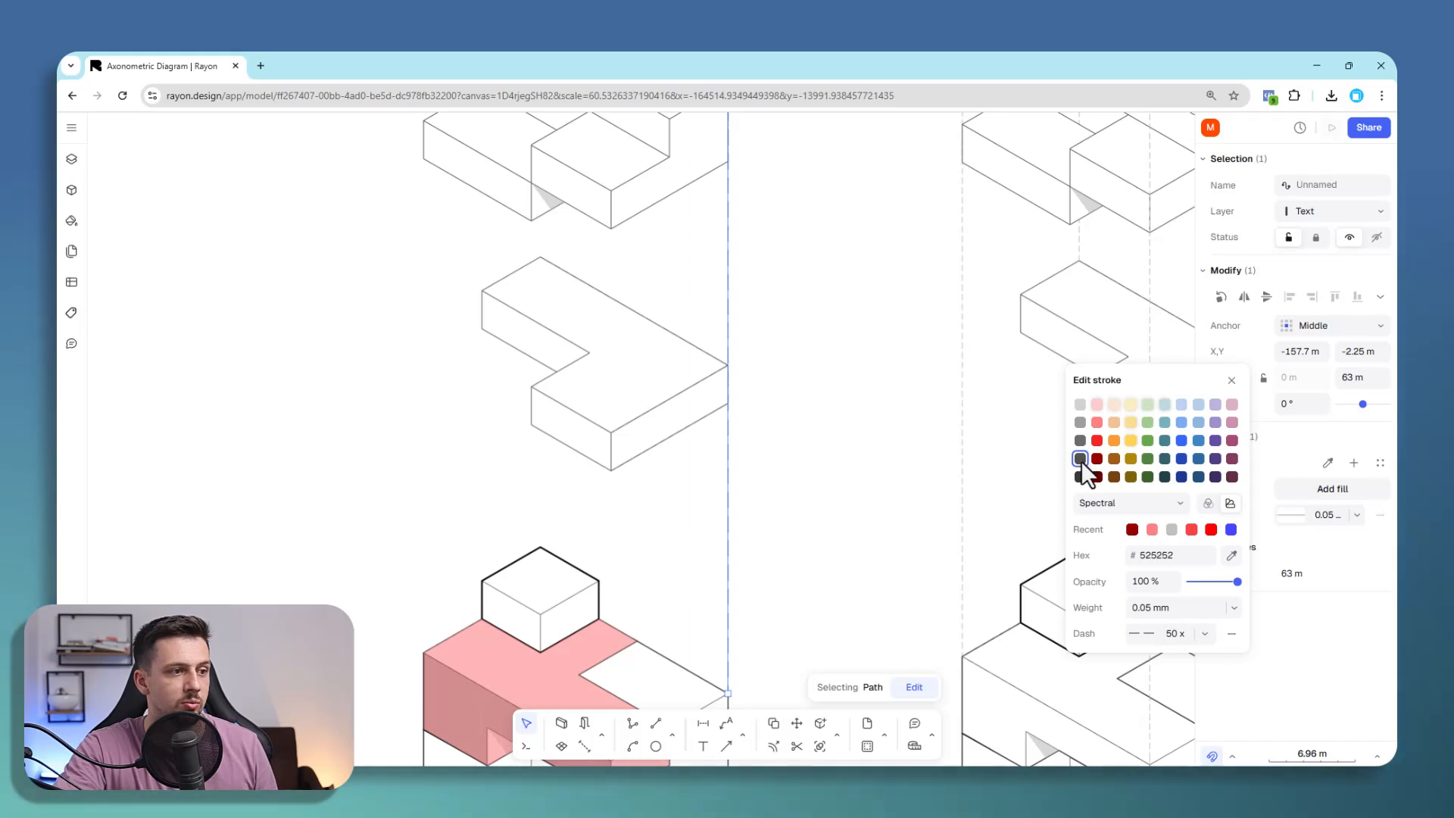
# Step: Set the stroke weight of the vertical guide line beside the Step 01 blocks to 1 mm
pyautogui.click(1225, 607)
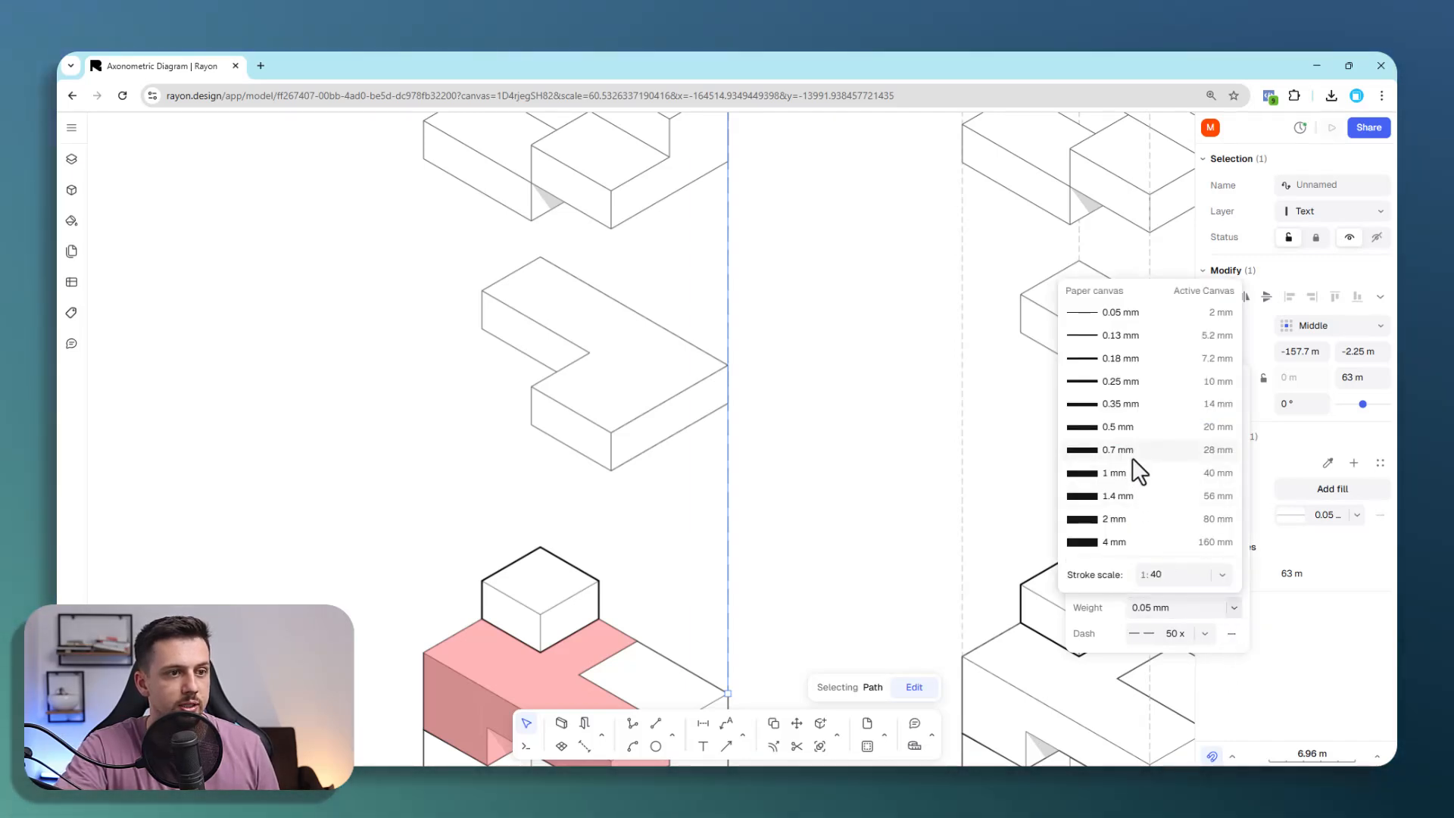
pyautogui.click(1134, 476)
pyautogui.click(836, 590)
pyautogui.scroll(4, 731, 571)
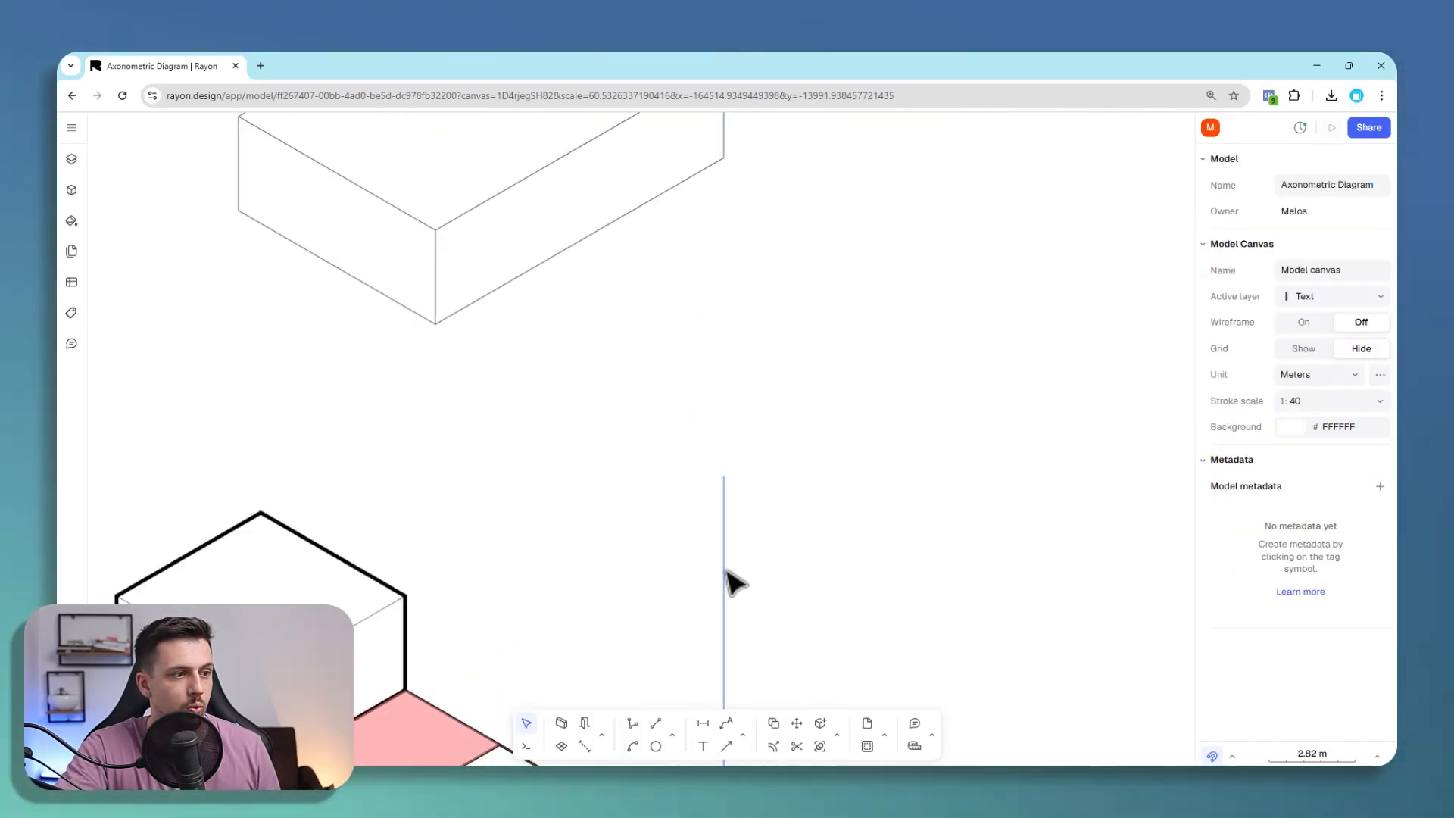
pyautogui.click(726, 571)
pyautogui.scroll(-6, 808, 521)
pyautogui.click(847, 507)
pyautogui.scroll(-2, 802, 520)
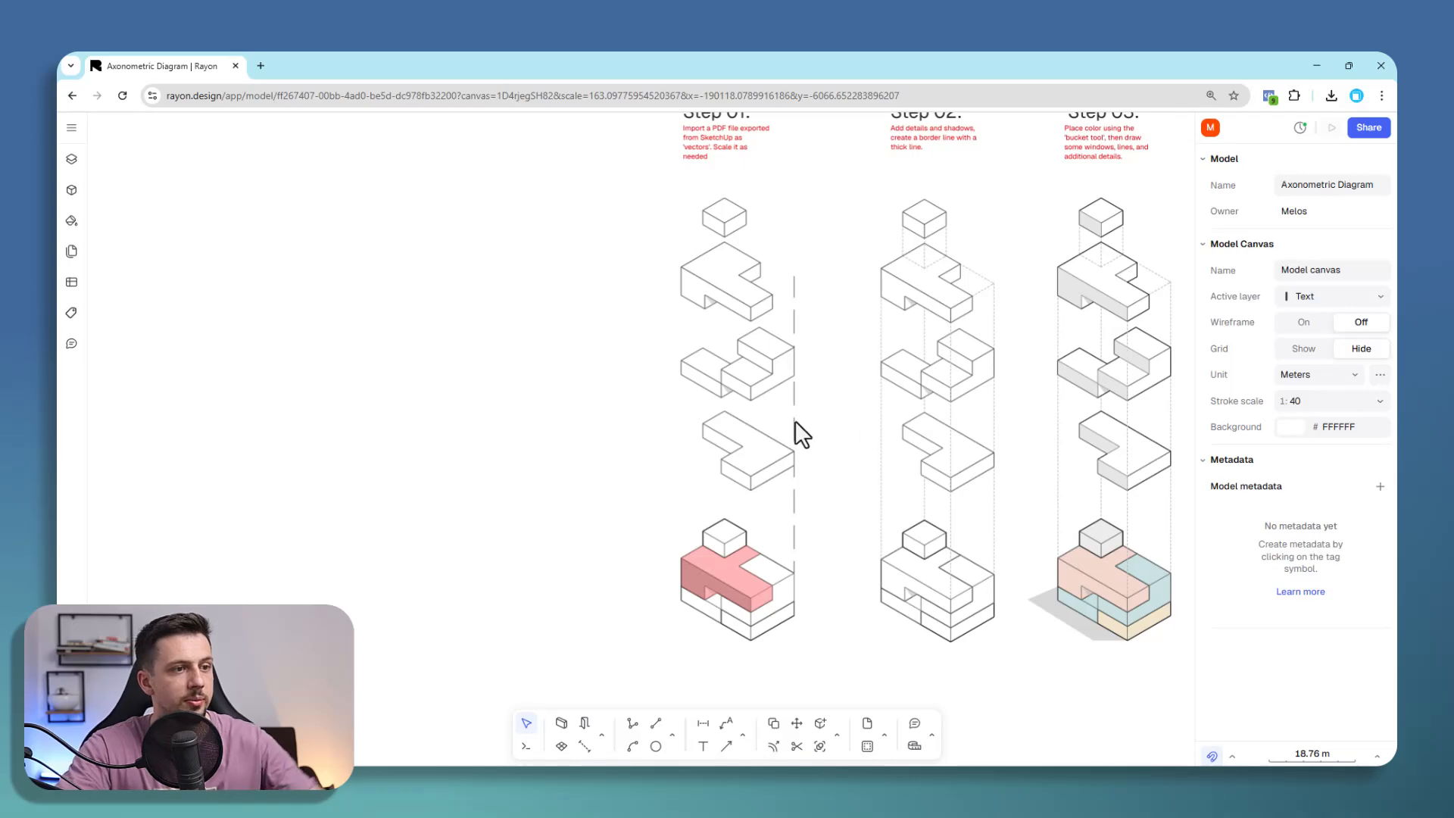
# Step: Copy the vertical guide line onto the Step 01 assembled building's other roof corners, making four guide lines in all
pyautogui.scroll(3, 802, 516)
pyautogui.click(801, 523)
pyautogui.scroll(-3, 801, 523)
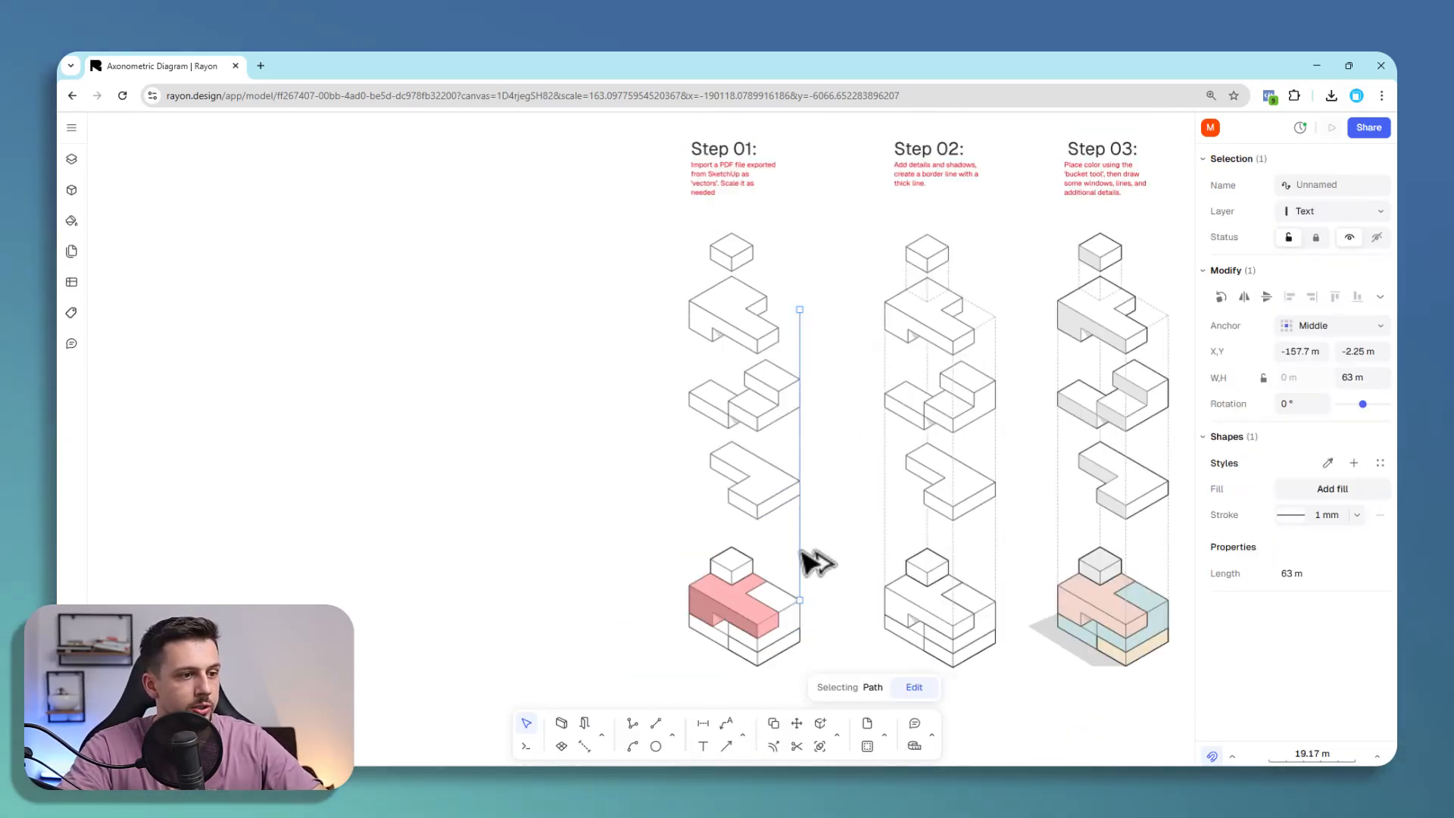
pyautogui.moveTo(817, 562); pyautogui.dragTo(772, 590)
pyautogui.scroll(6, 773, 591)
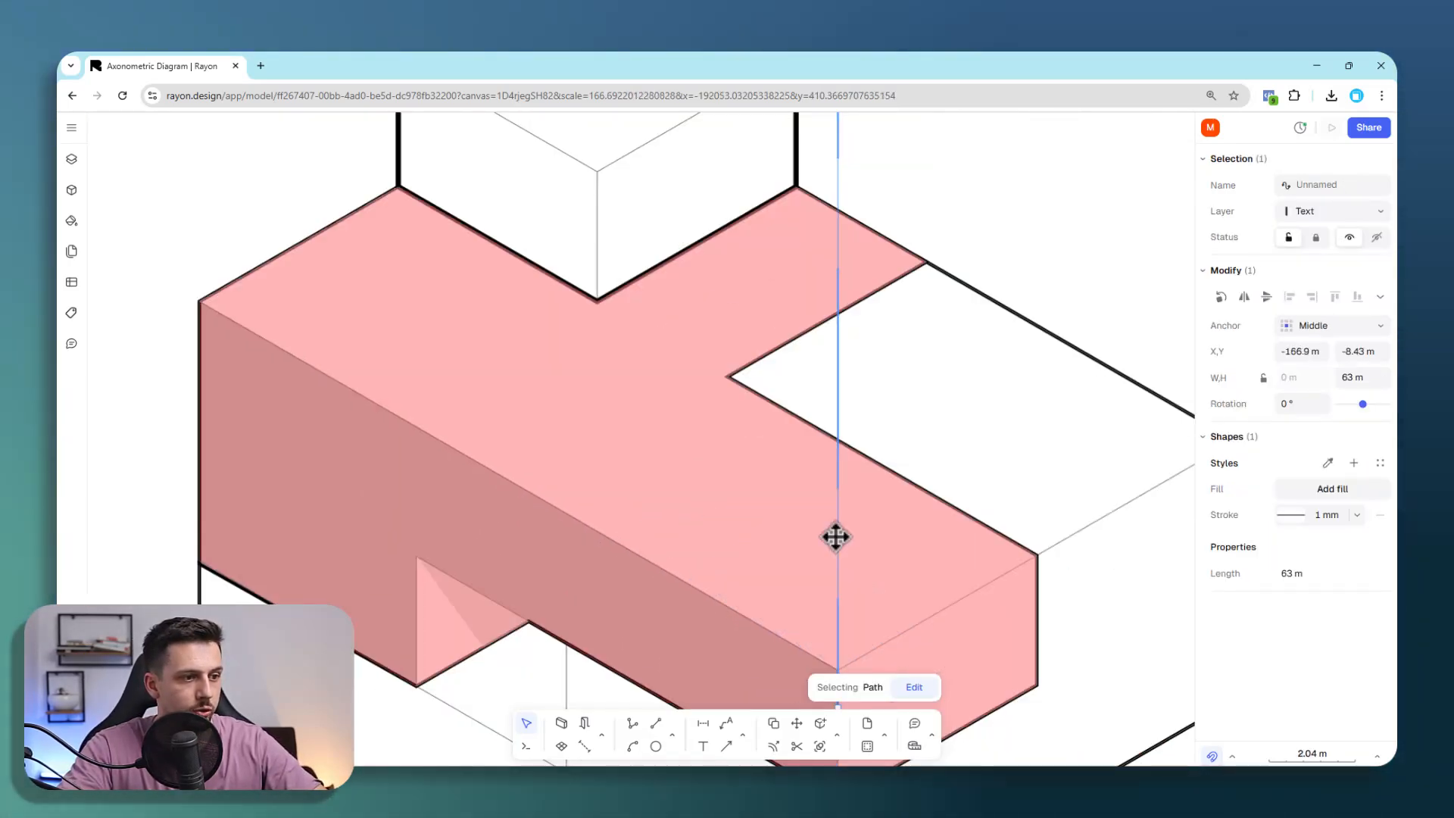
pyautogui.scroll(-6, 833, 492)
pyautogui.click(827, 520)
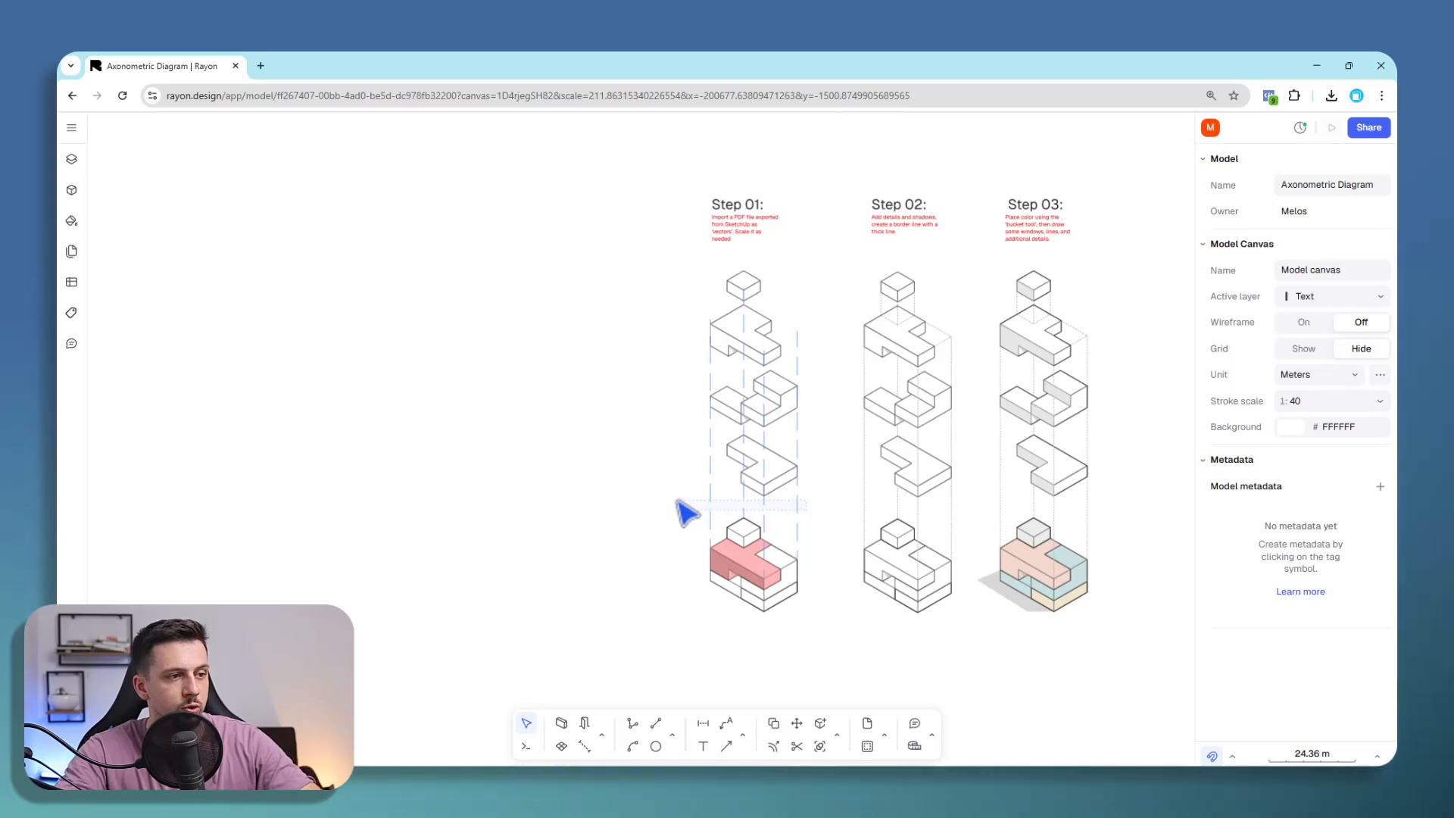
# Step: Send the four vertical guide lines of Step 01 to the back of the drawing order
pyautogui.moveTo(679, 501); pyautogui.dragTo(686, 508)
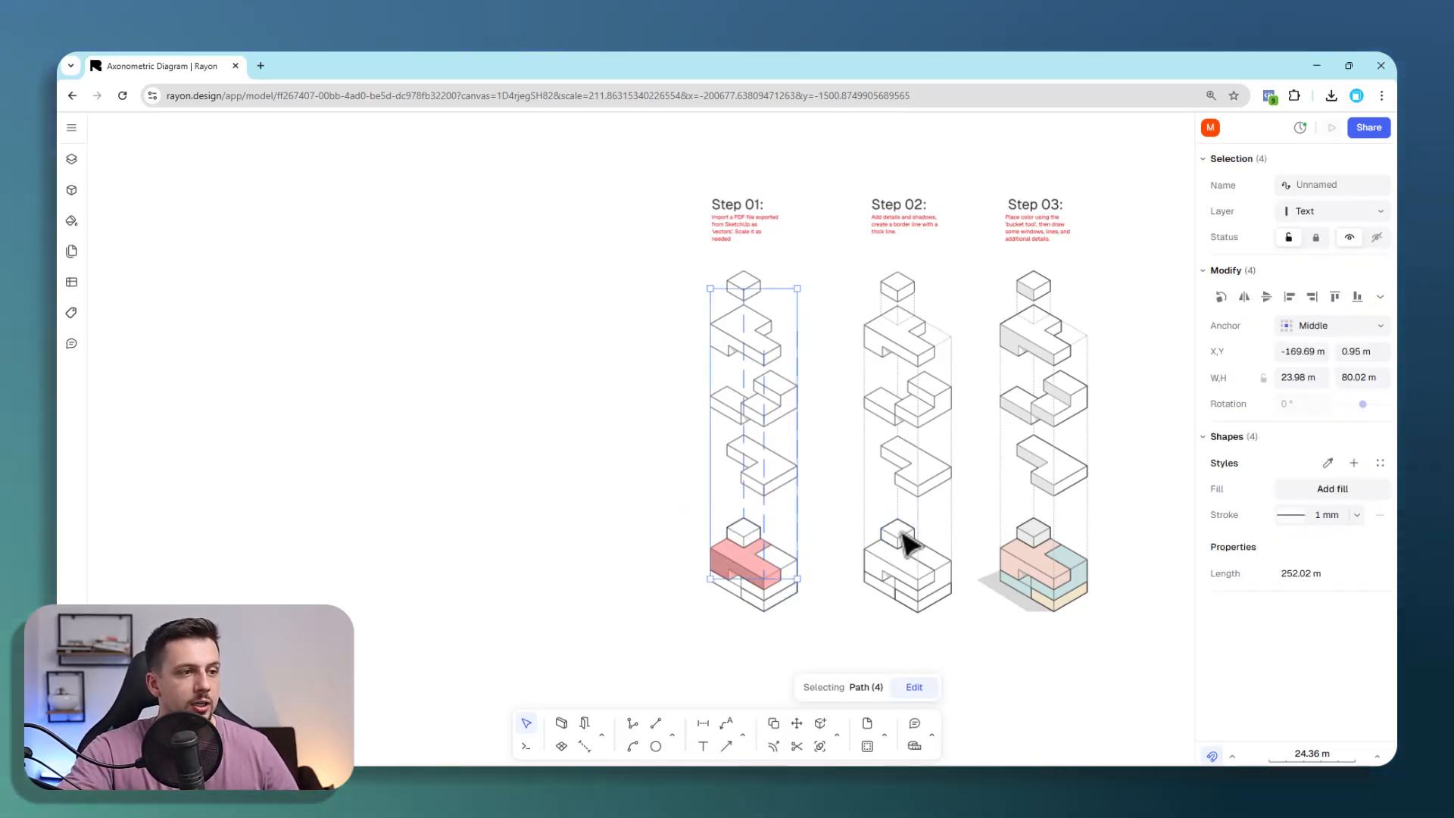
pyautogui.scroll(3, 735, 534)
pyautogui.rightClick(752, 528)
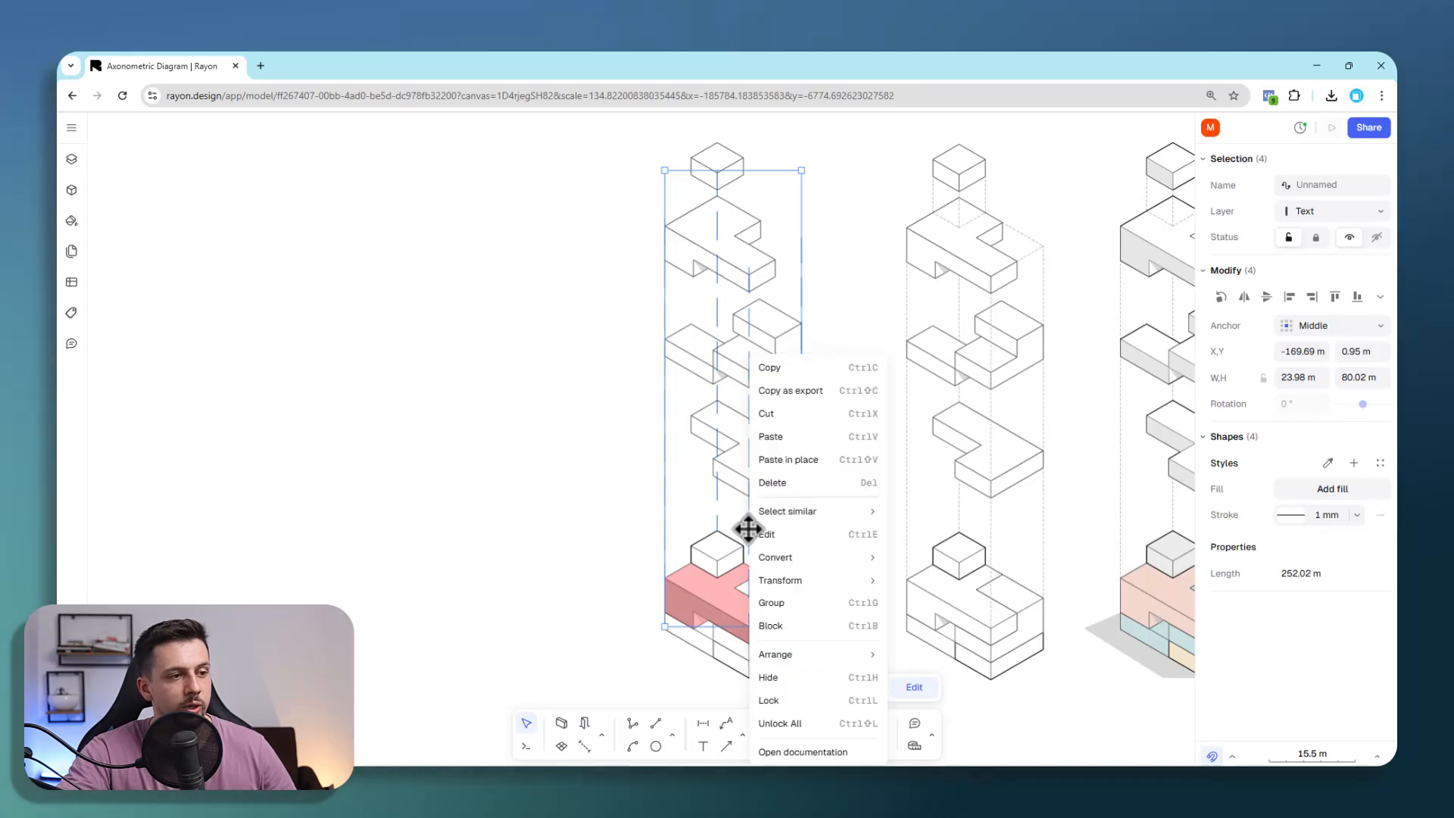
pyautogui.moveTo(844, 564)
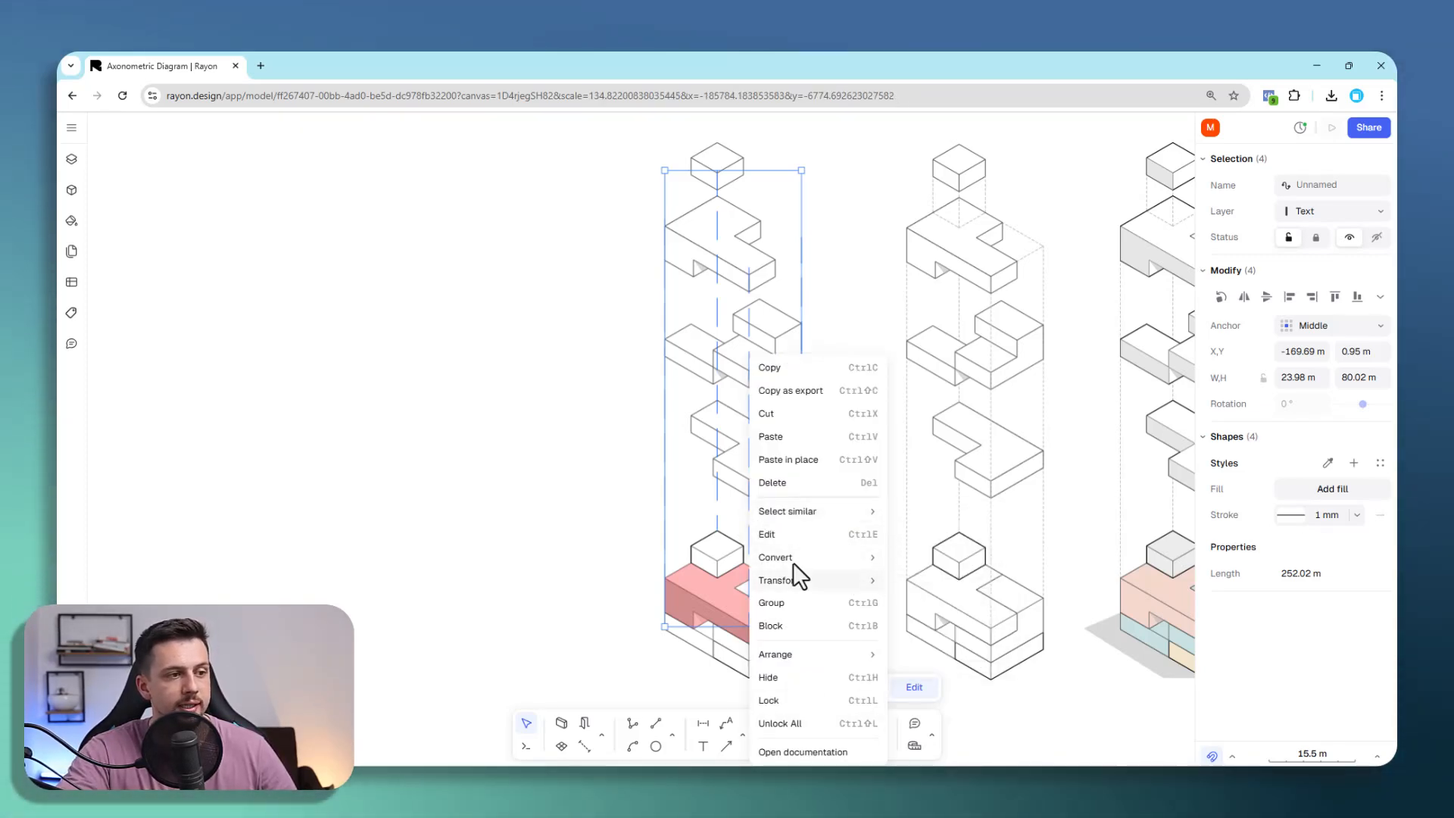
pyautogui.moveTo(814, 650)
pyautogui.click(954, 728)
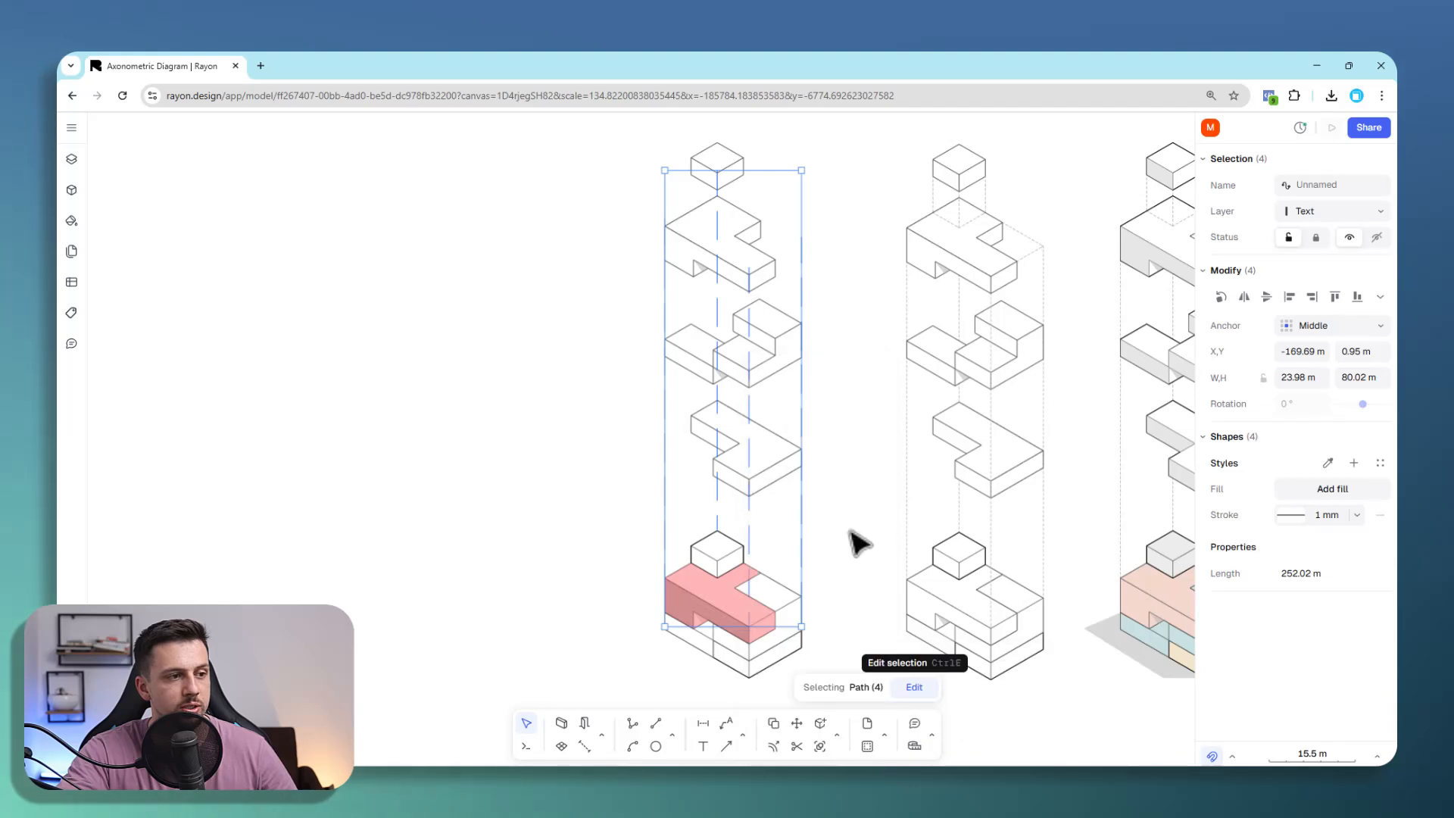
pyautogui.click(825, 679)
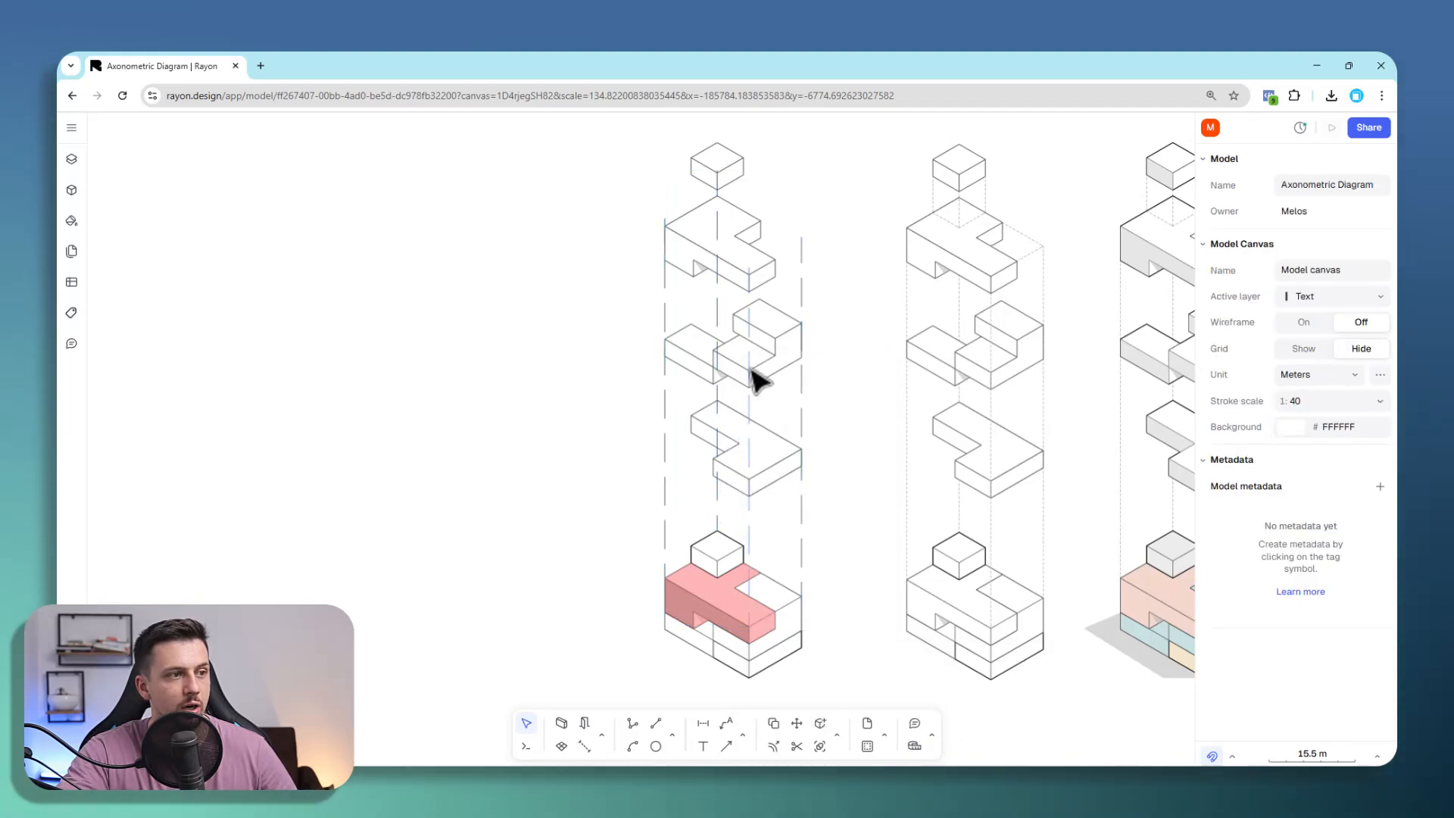
# Step: Set the dash scale of the four vertical guide lines of Step 01 to 3x
pyautogui.click(1146, 633)
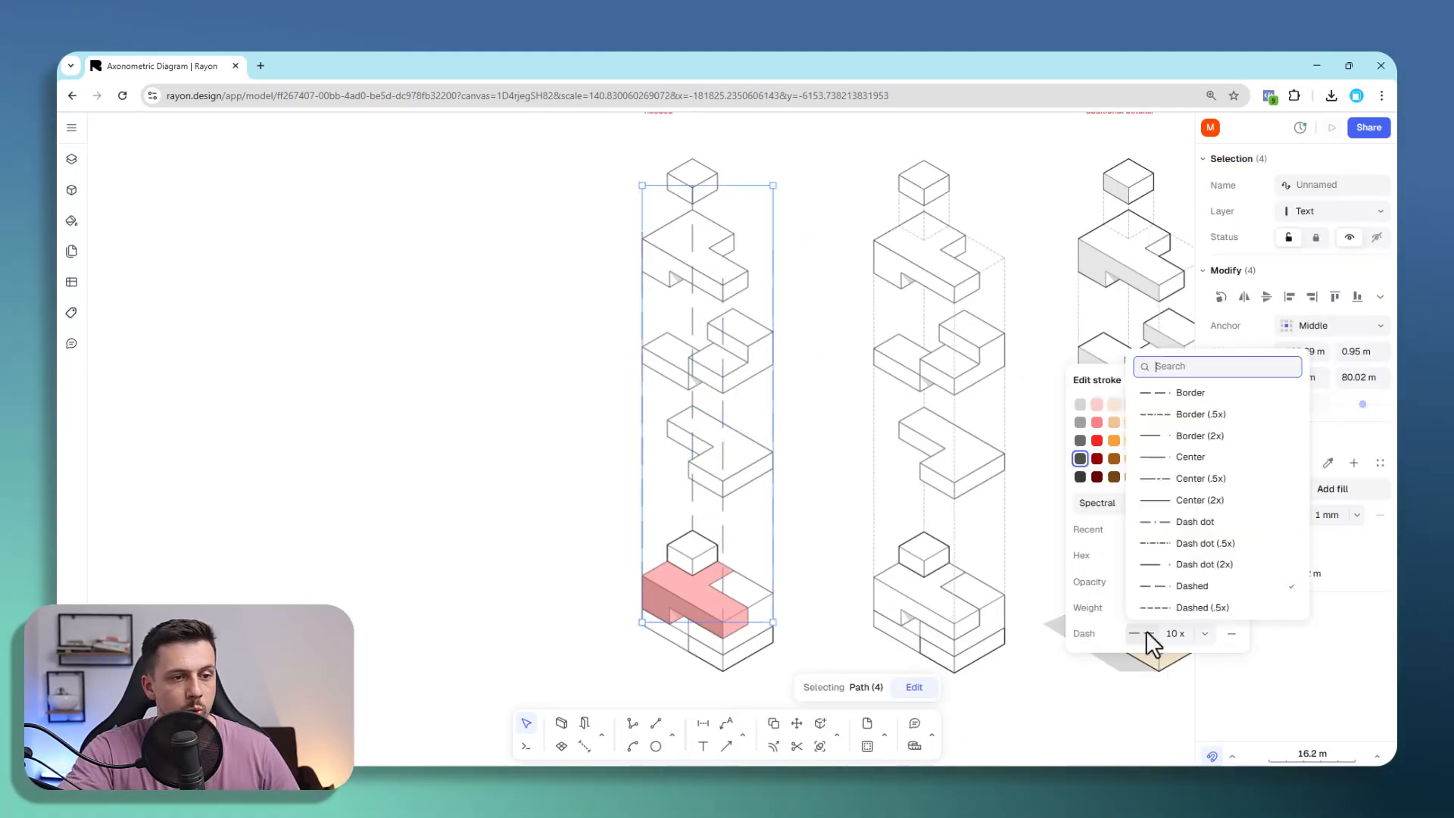
pyautogui.click(1205, 634)
pyautogui.doubleClick(1174, 633)
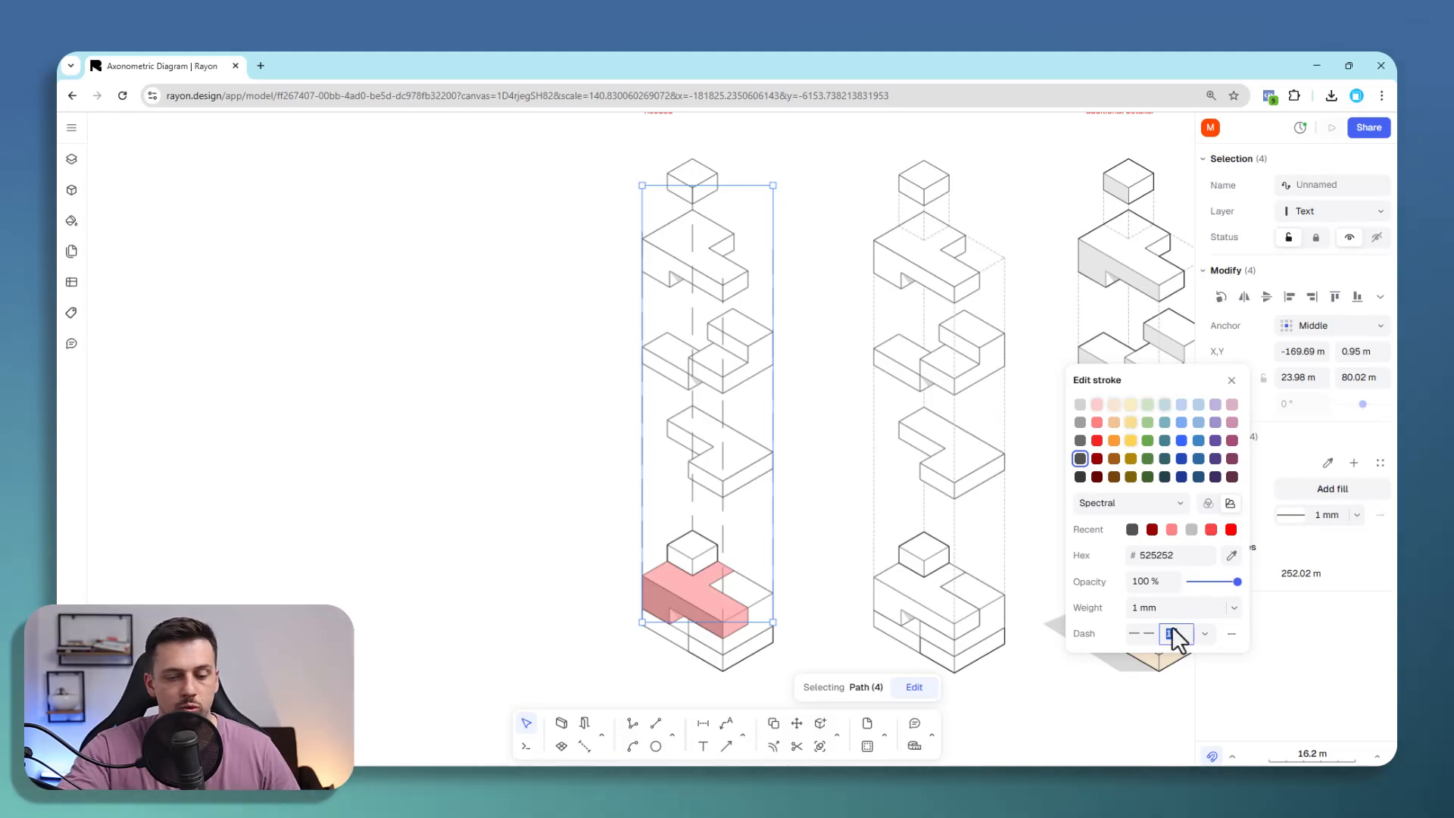
pyautogui.write('3')
pyautogui.press('Return')
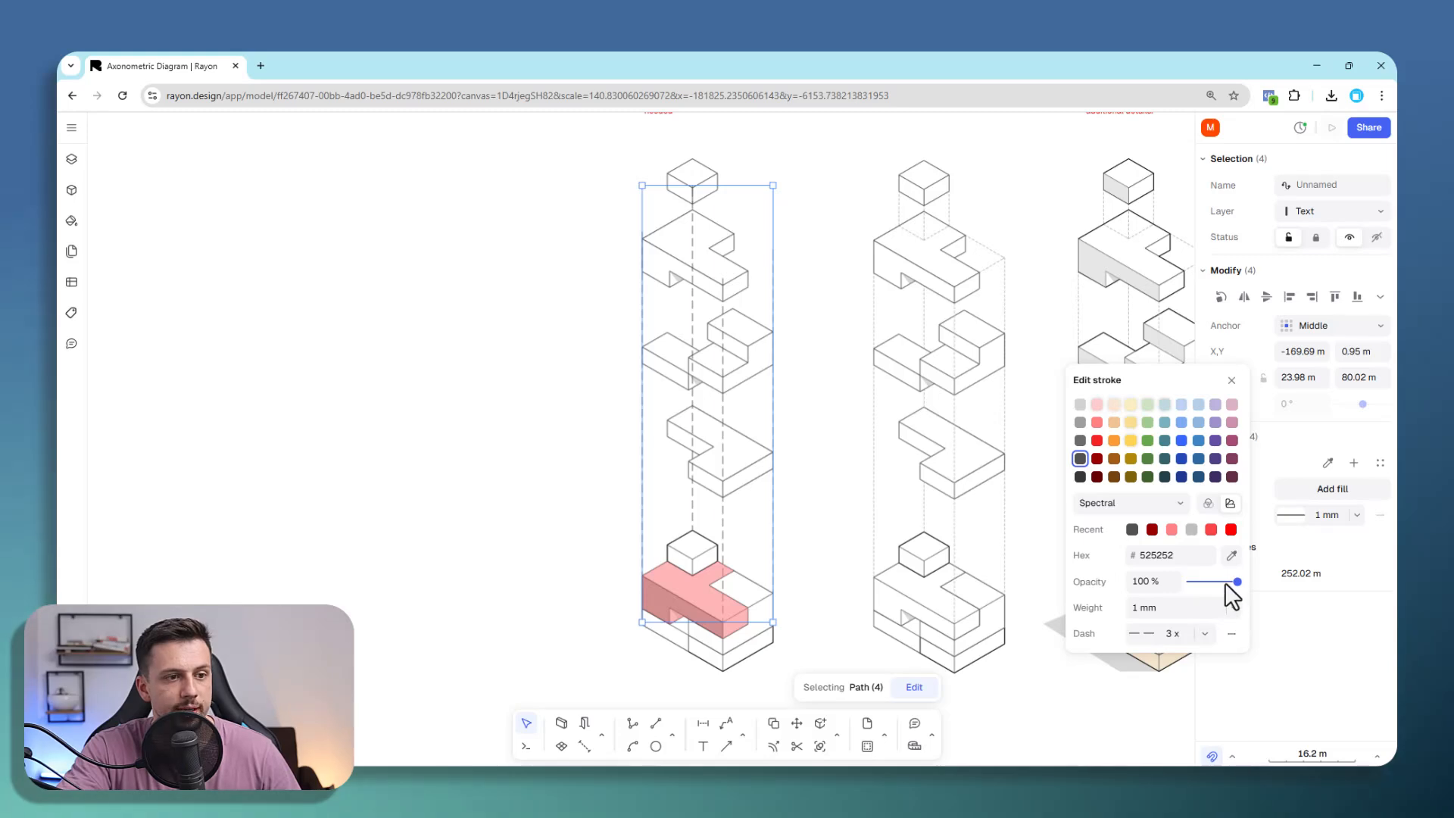
pyautogui.click(829, 538)
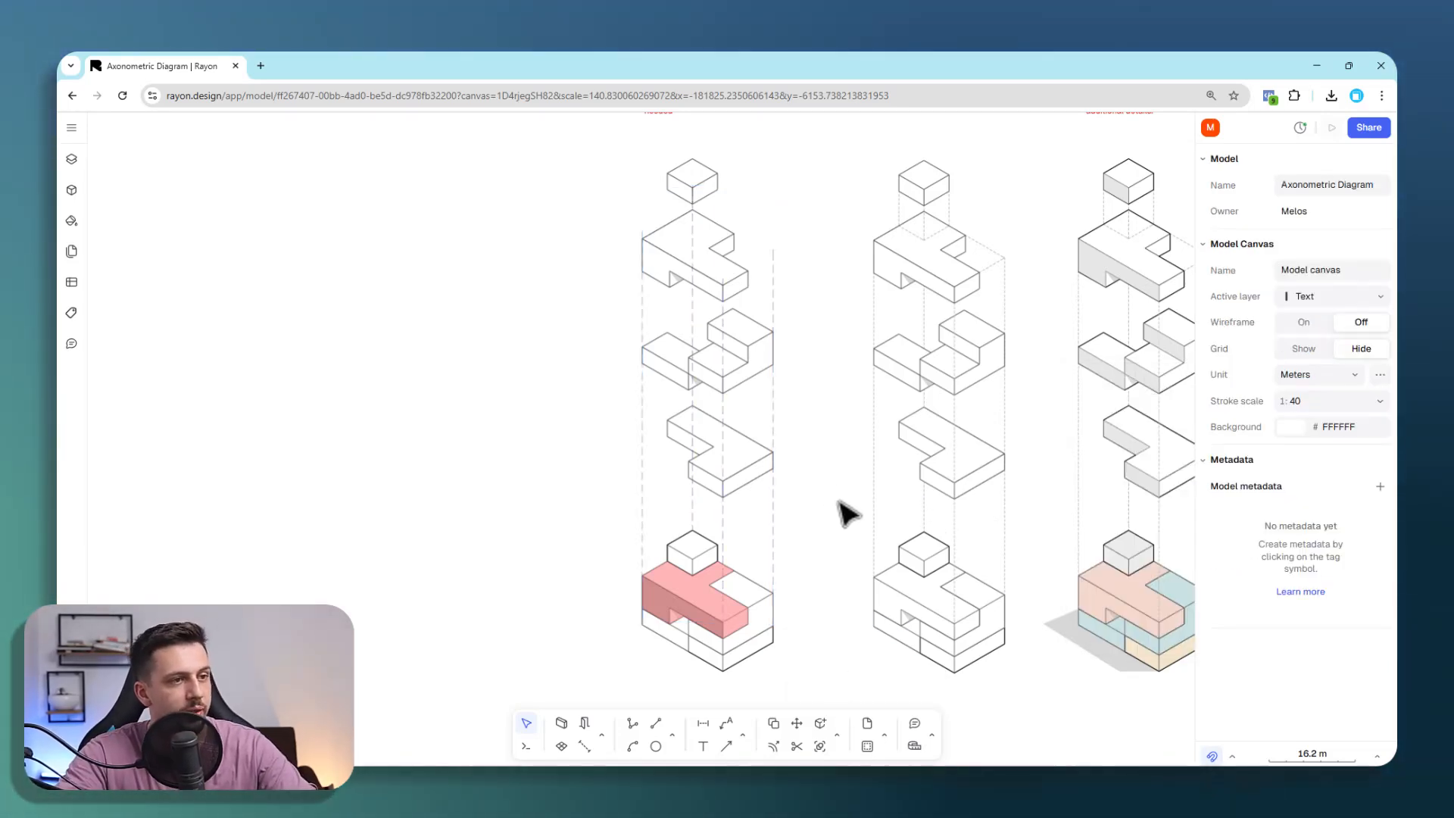
# Step: Draw a dashed line about 8.3 m long extending the Step 01 upper block's rear roof edge to the rightmost vertical guide
pyautogui.click(694, 401)
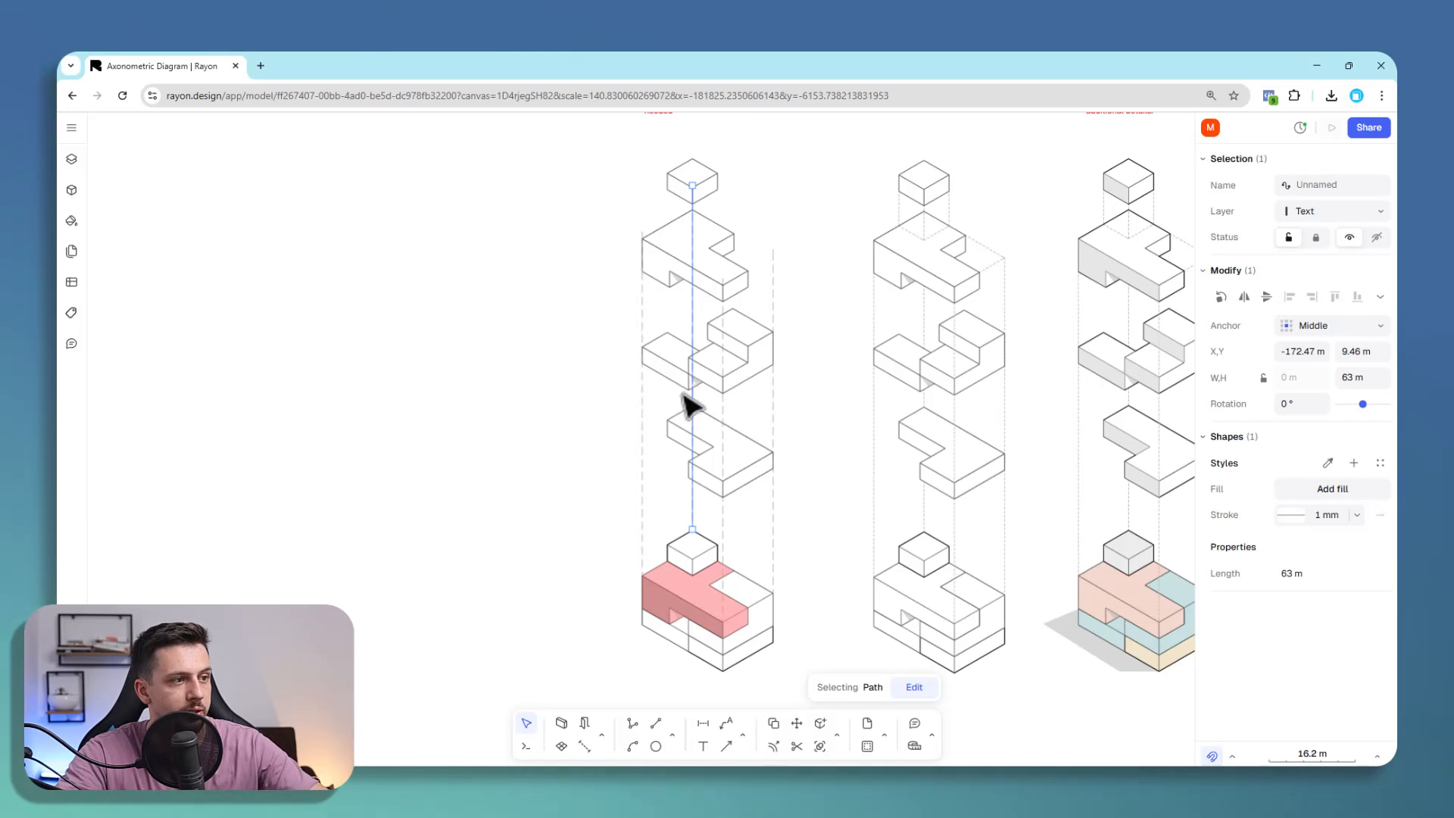
pyautogui.scroll(-3, 509, 370)
pyautogui.click(655, 722)
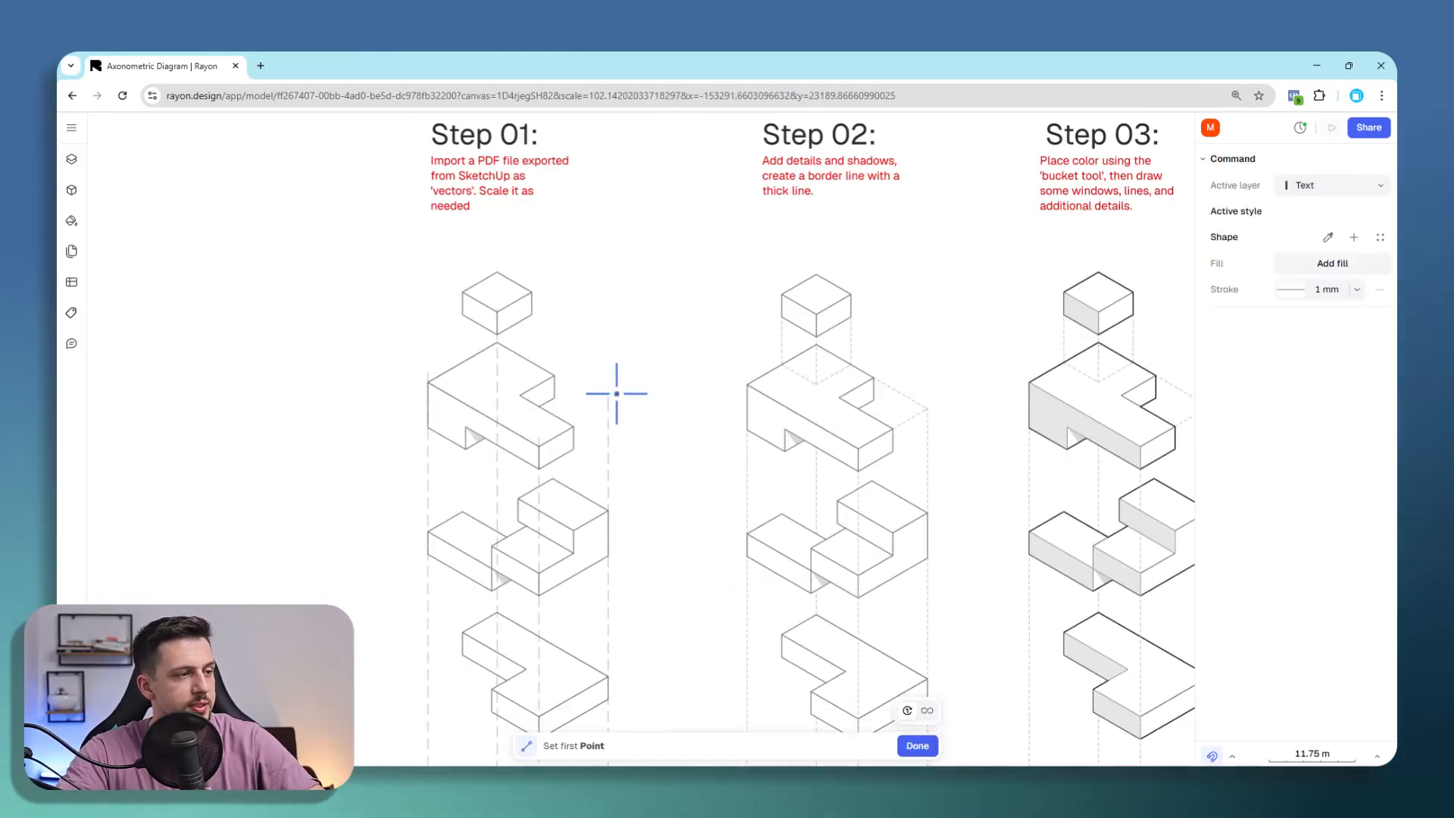
pyautogui.click(546, 370)
pyautogui.scroll(5, 524, 359)
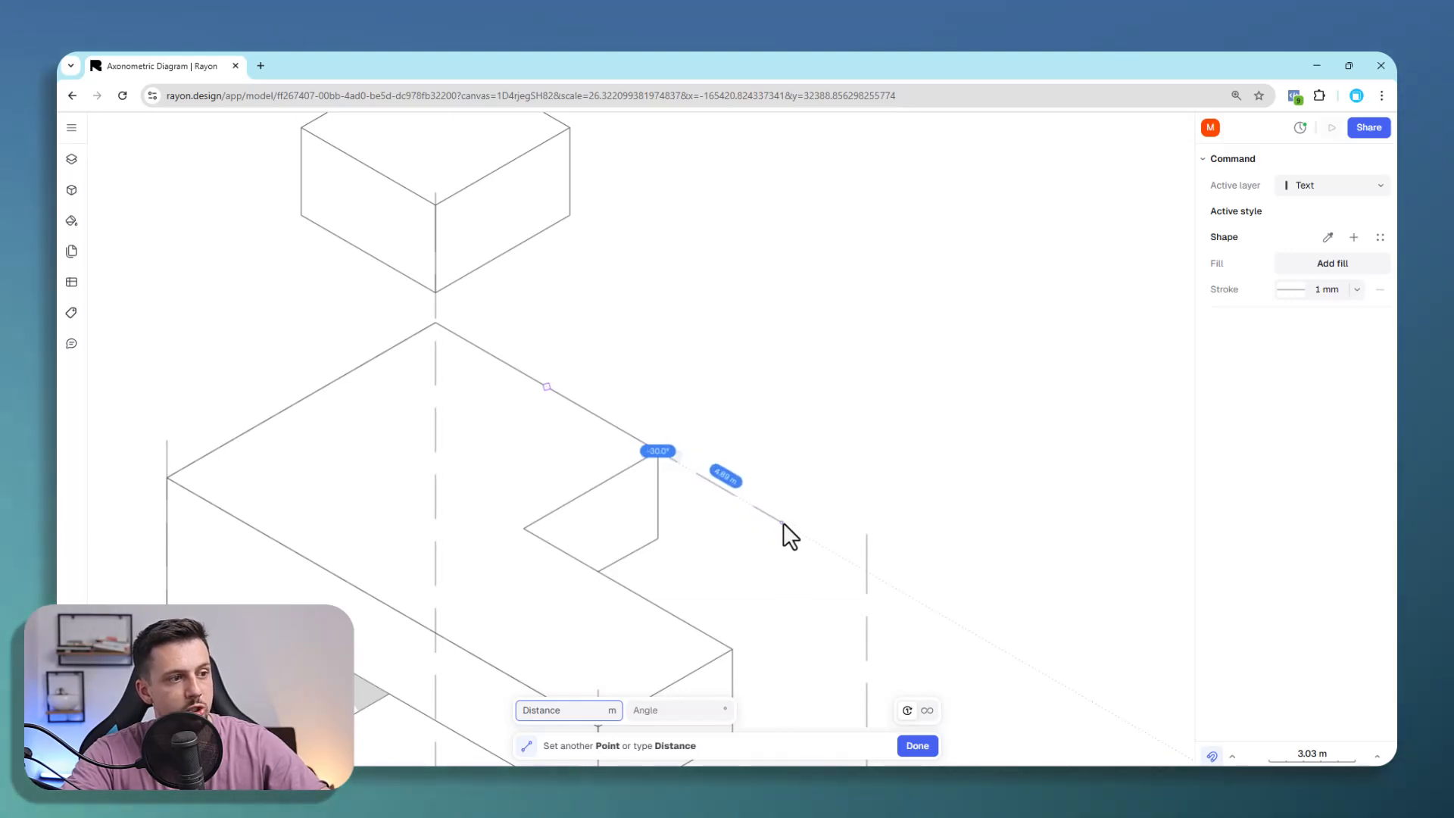
pyautogui.click(871, 571)
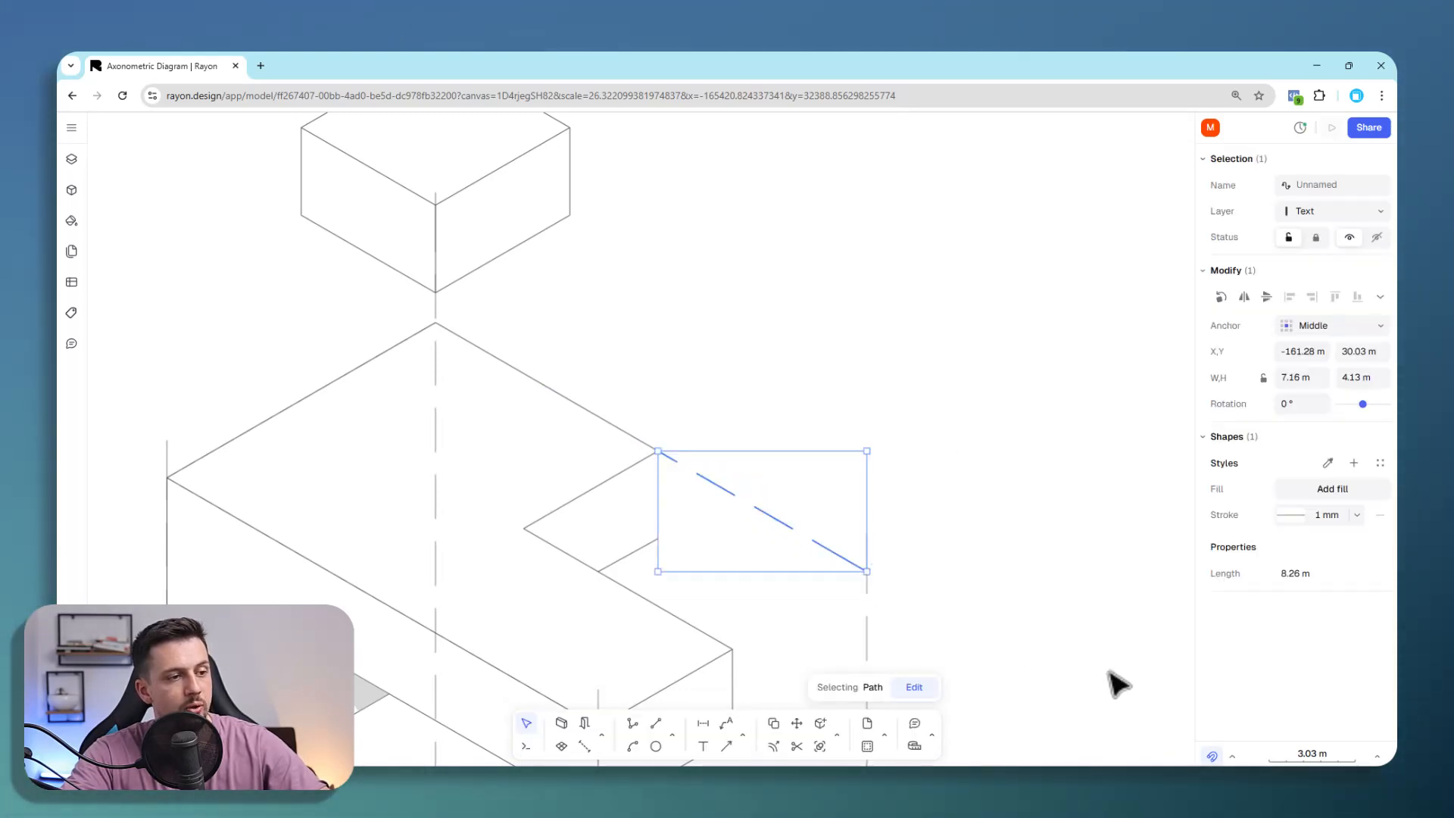
pyautogui.press('Escape')
# Step: Trim the rightmost vertical guide's stub that sticks out above the slanted dashed line in Step 01
pyautogui.moveTo(862, 537); pyautogui.dragTo(907, 644)
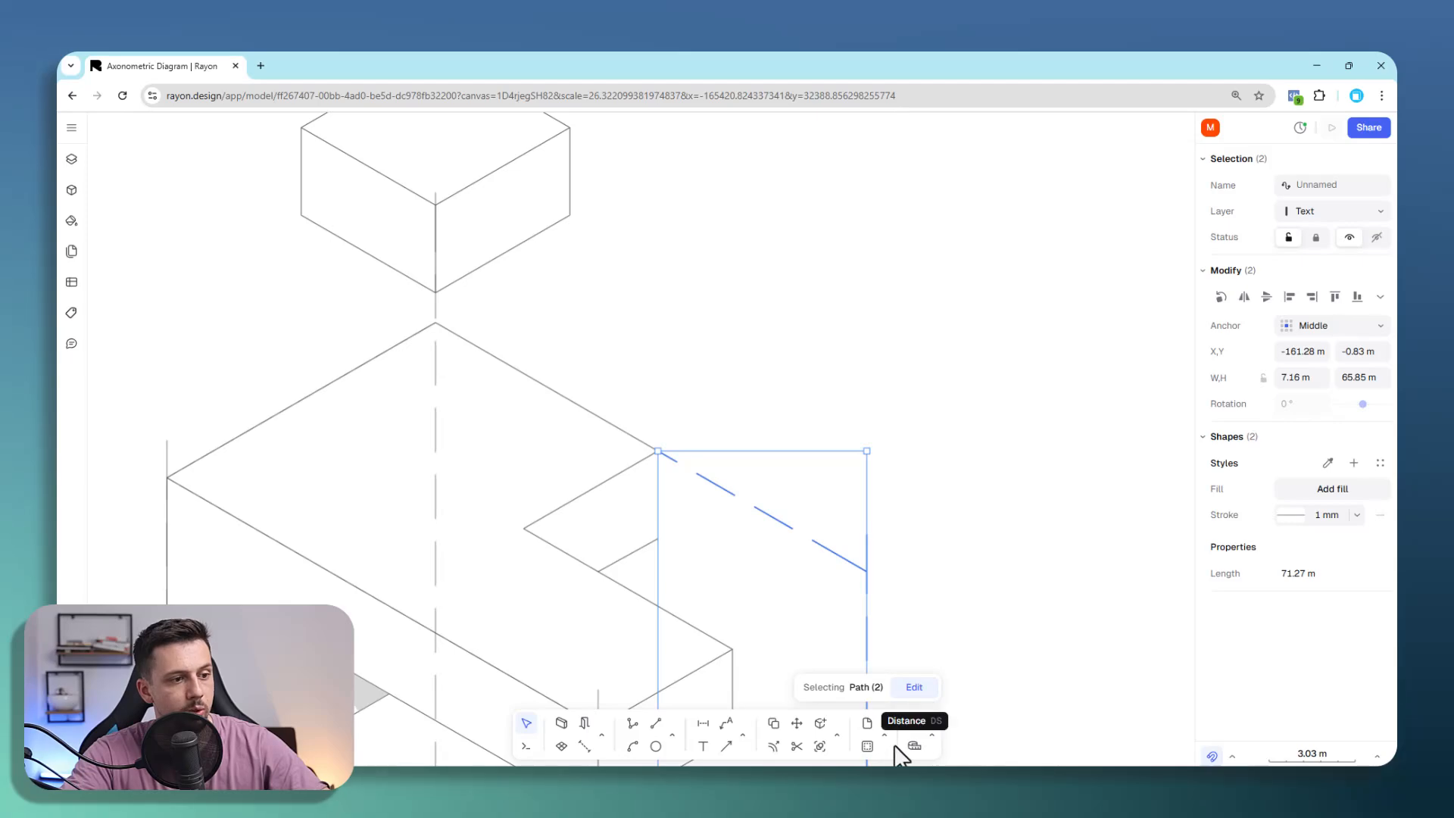
pyautogui.click(798, 744)
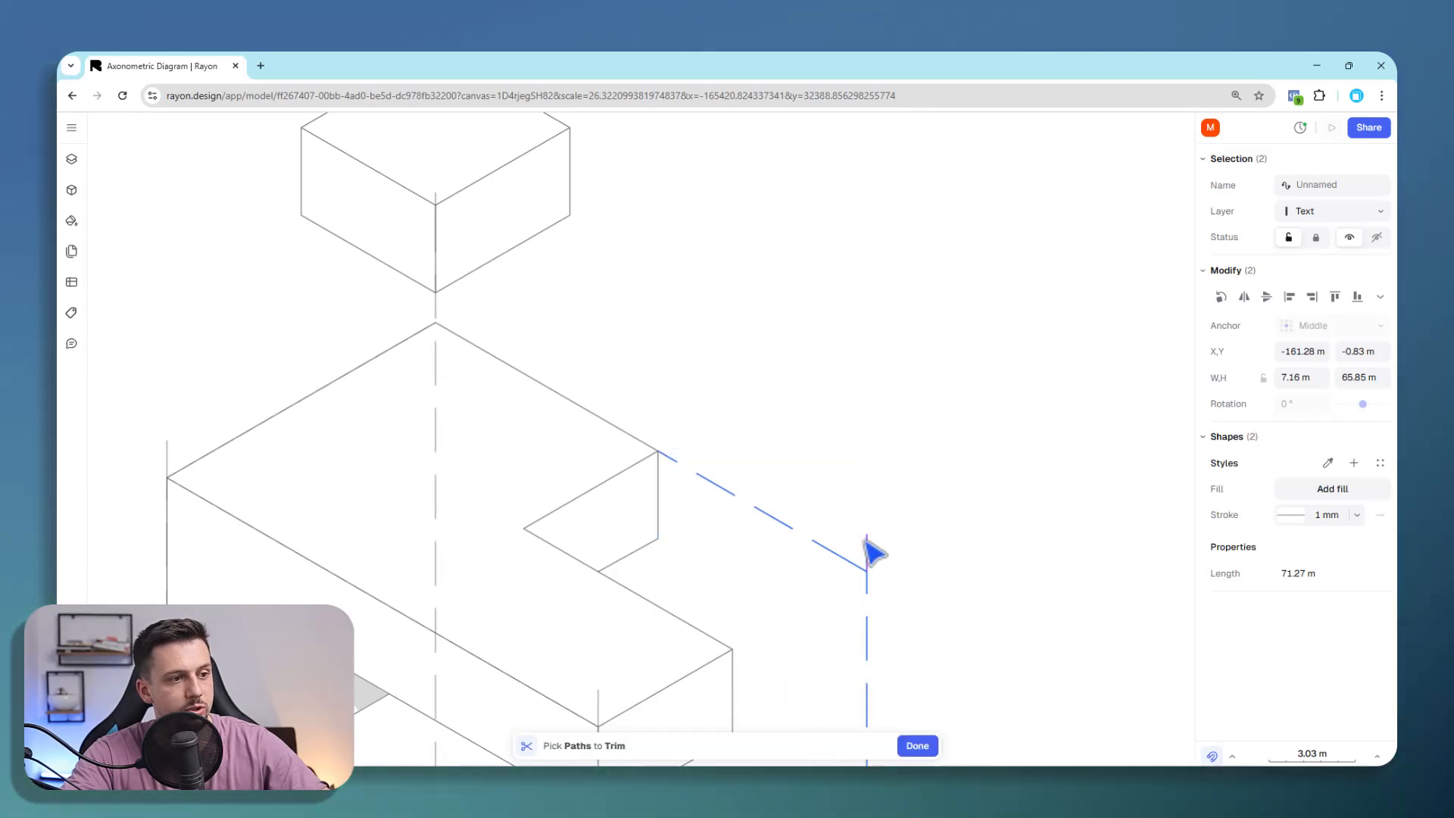
pyautogui.click(870, 553)
pyautogui.scroll(-3, 784, 317)
pyautogui.scroll(-2, 784, 316)
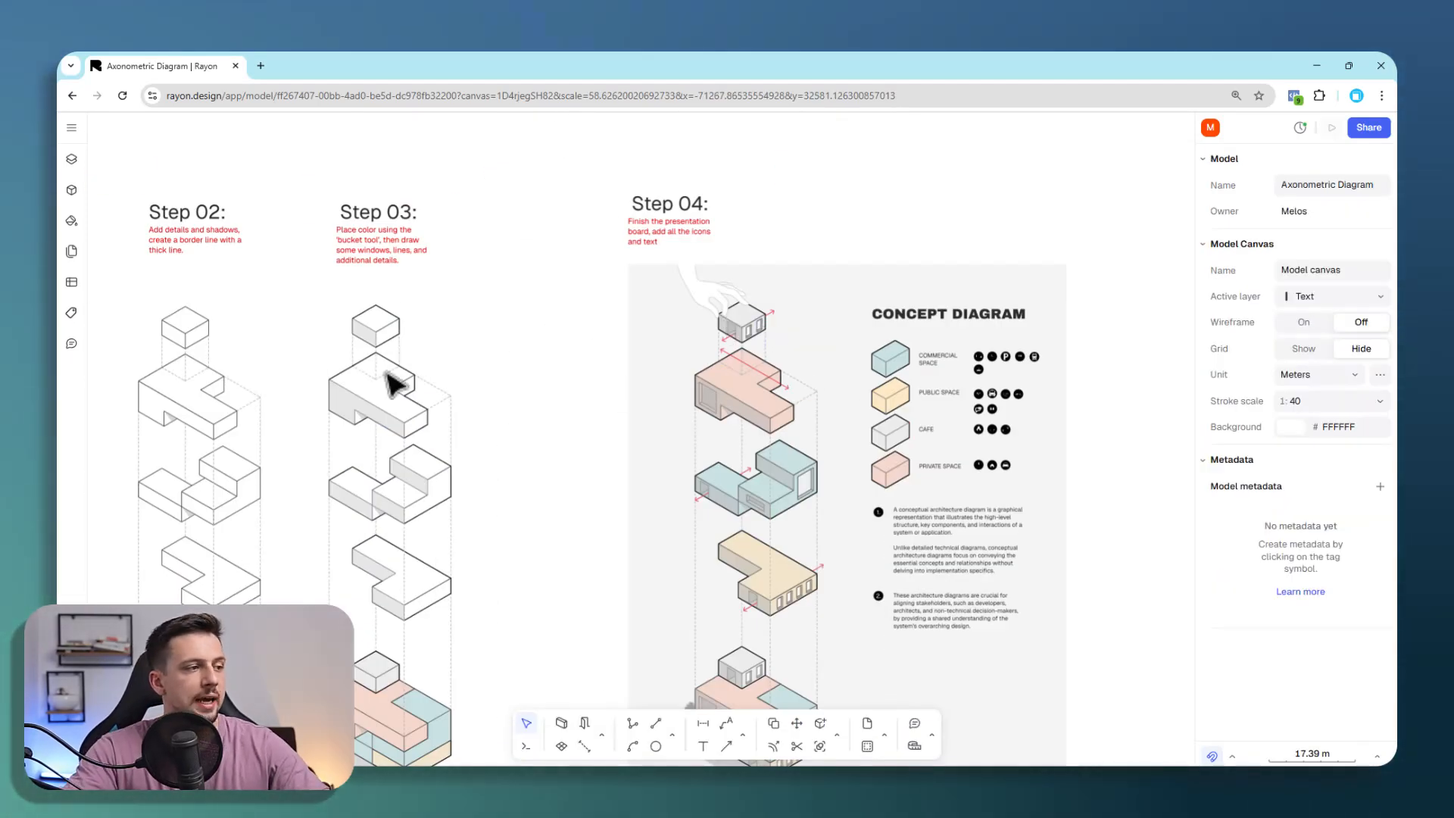
# Step: Draw an arrow annotation spanning about 11.7 m by 7.4 m diagonally across the roof of the large upper block in Step 03
pyautogui.scroll(5, 370, 375)
pyautogui.scroll(3, 371, 379)
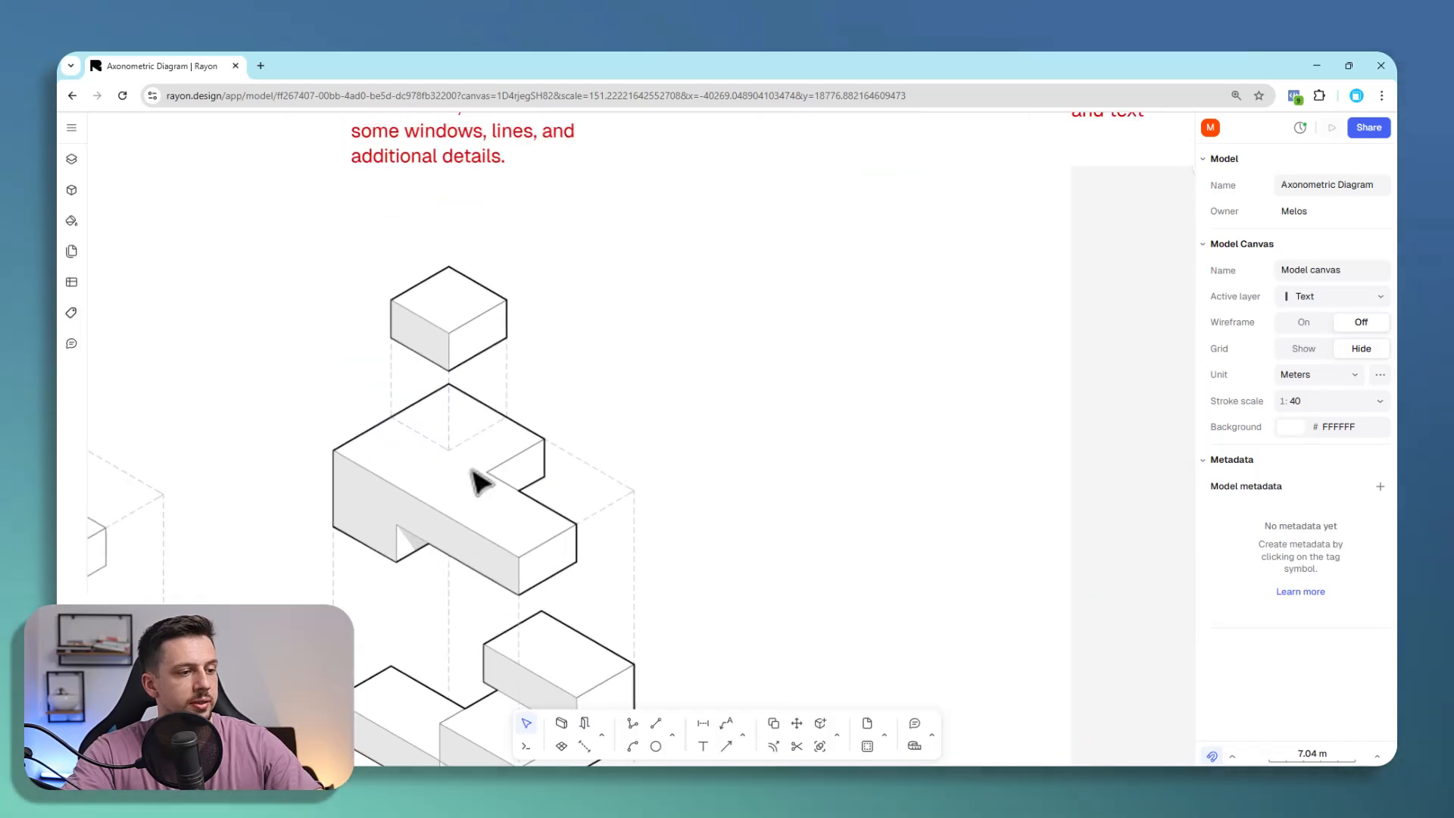
pyautogui.click(727, 747)
pyautogui.scroll(3, 413, 401)
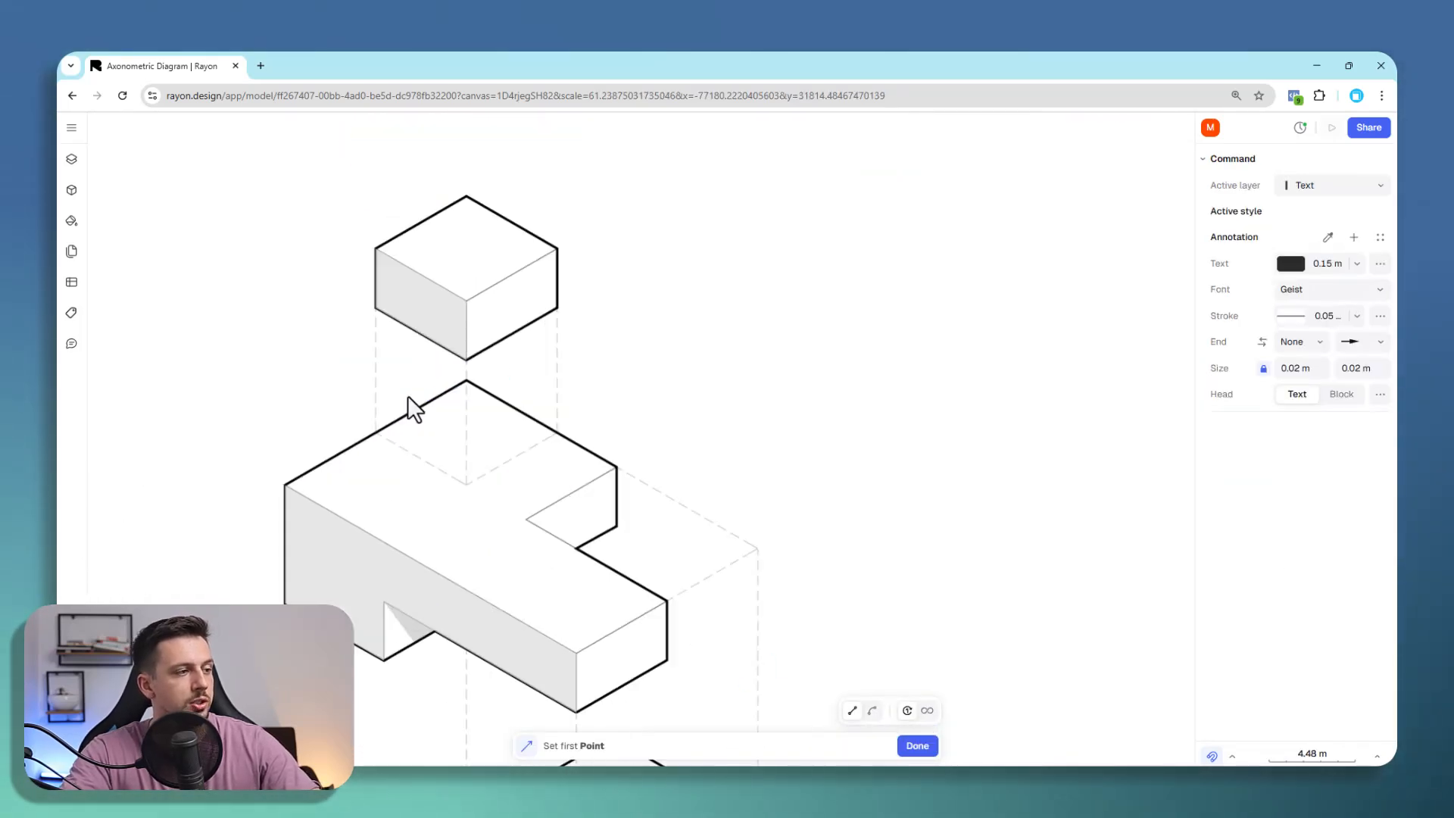
pyautogui.click(405, 401)
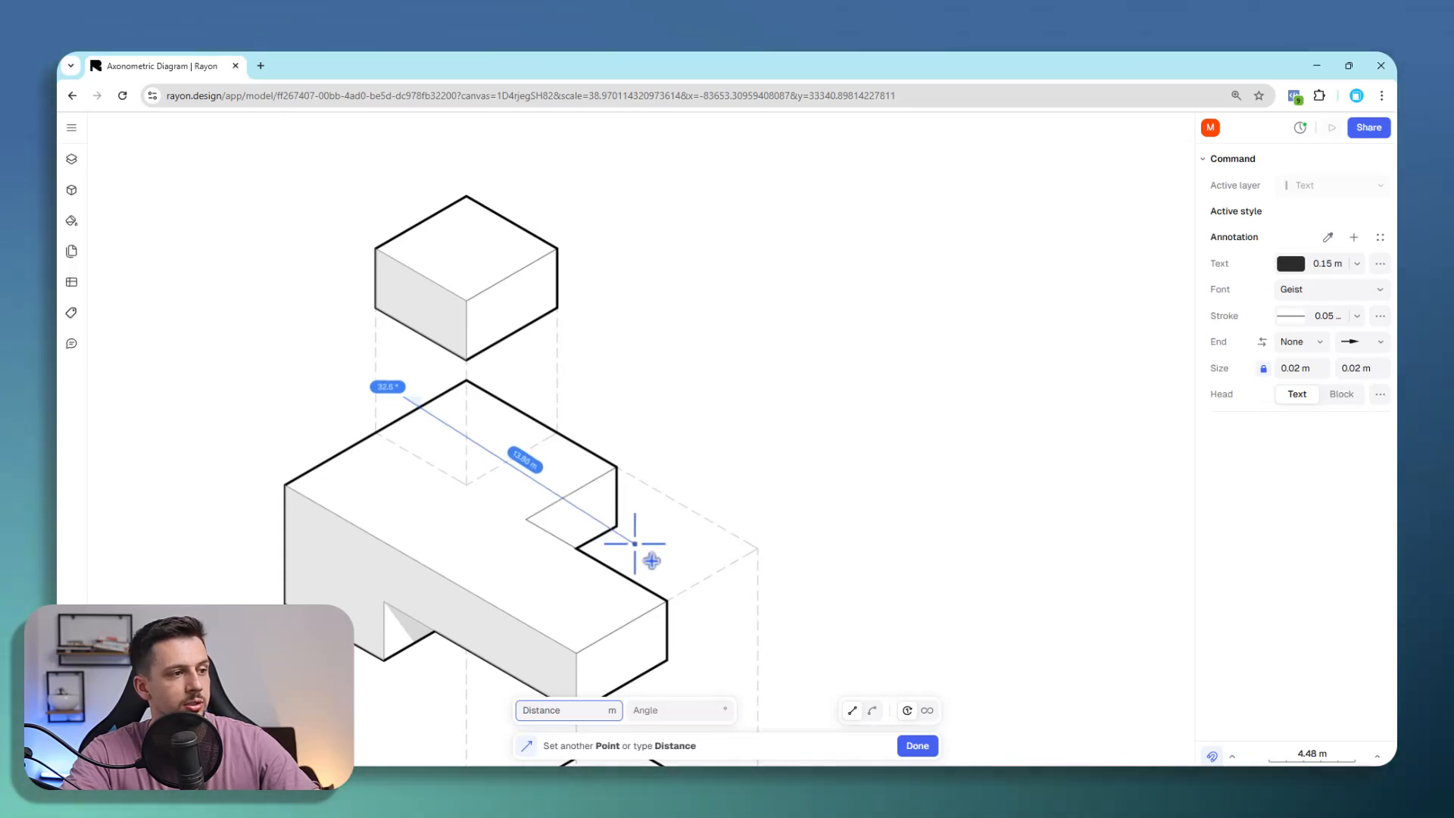
pyautogui.click(633, 543)
pyautogui.scroll(-3, 840, 492)
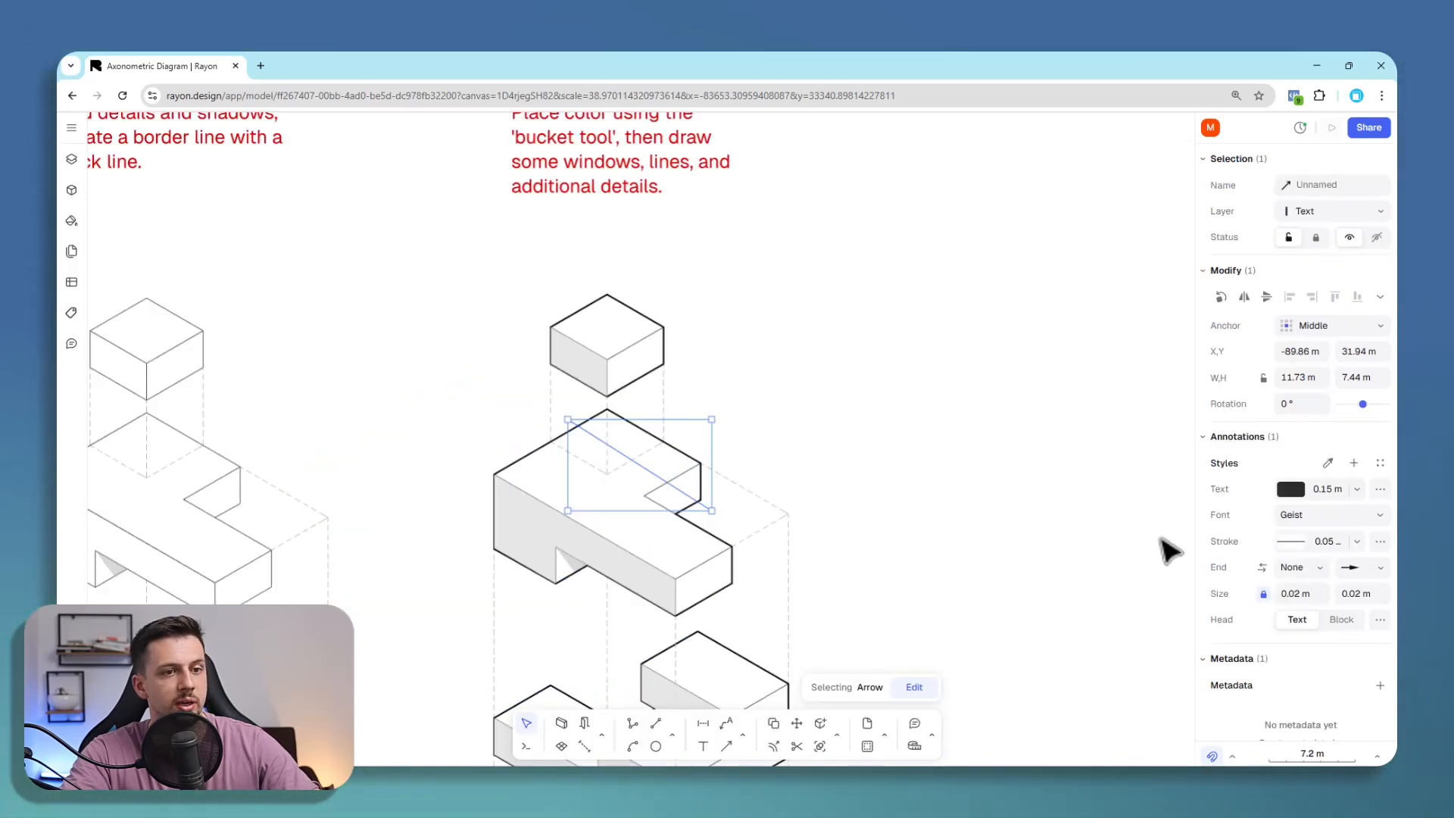
# Step: Give the Step 03 roof arrow filled arrowheads at both ends and set the head size to 0.5 m
pyautogui.click(1321, 570)
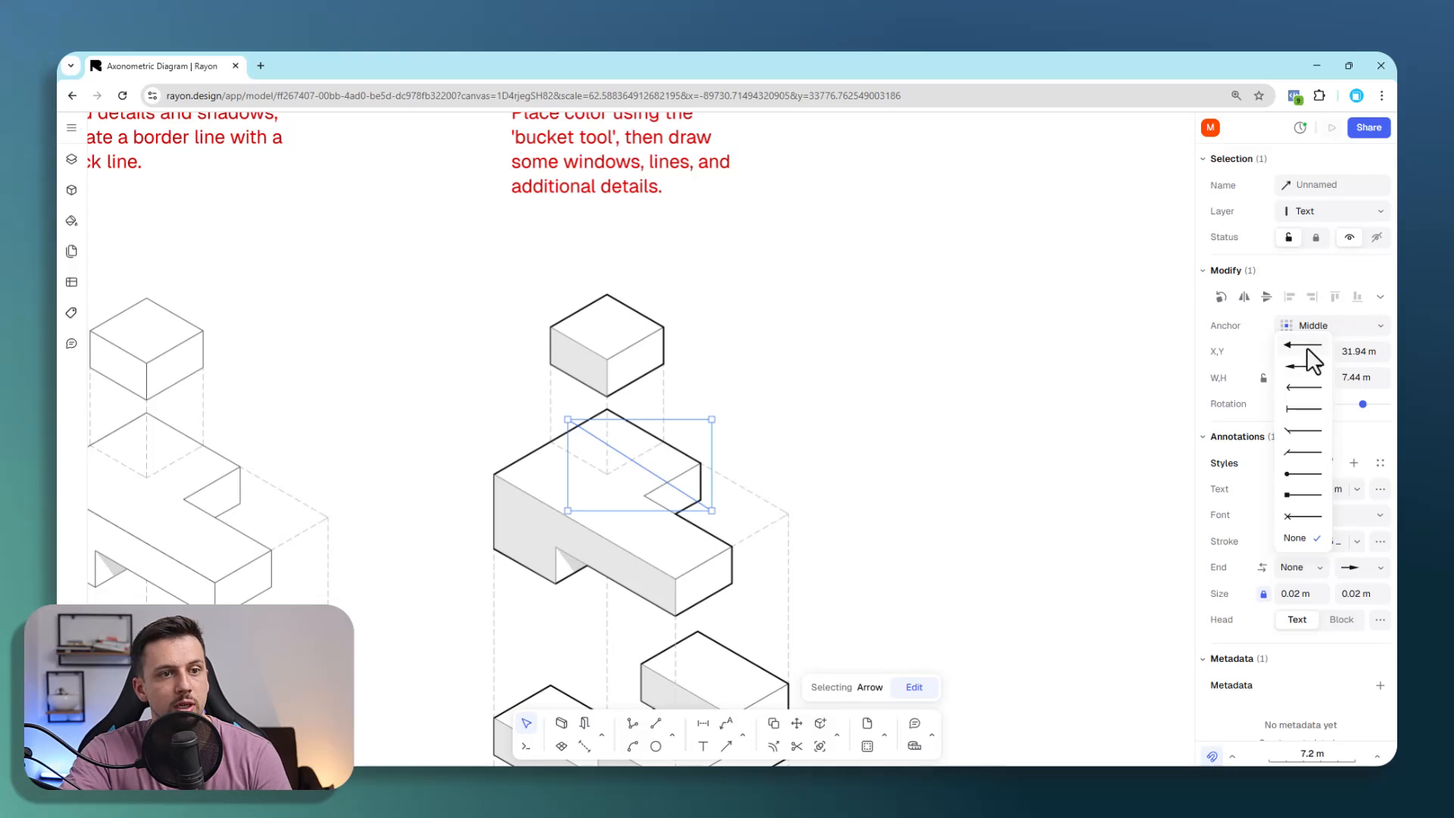
pyautogui.click(1306, 347)
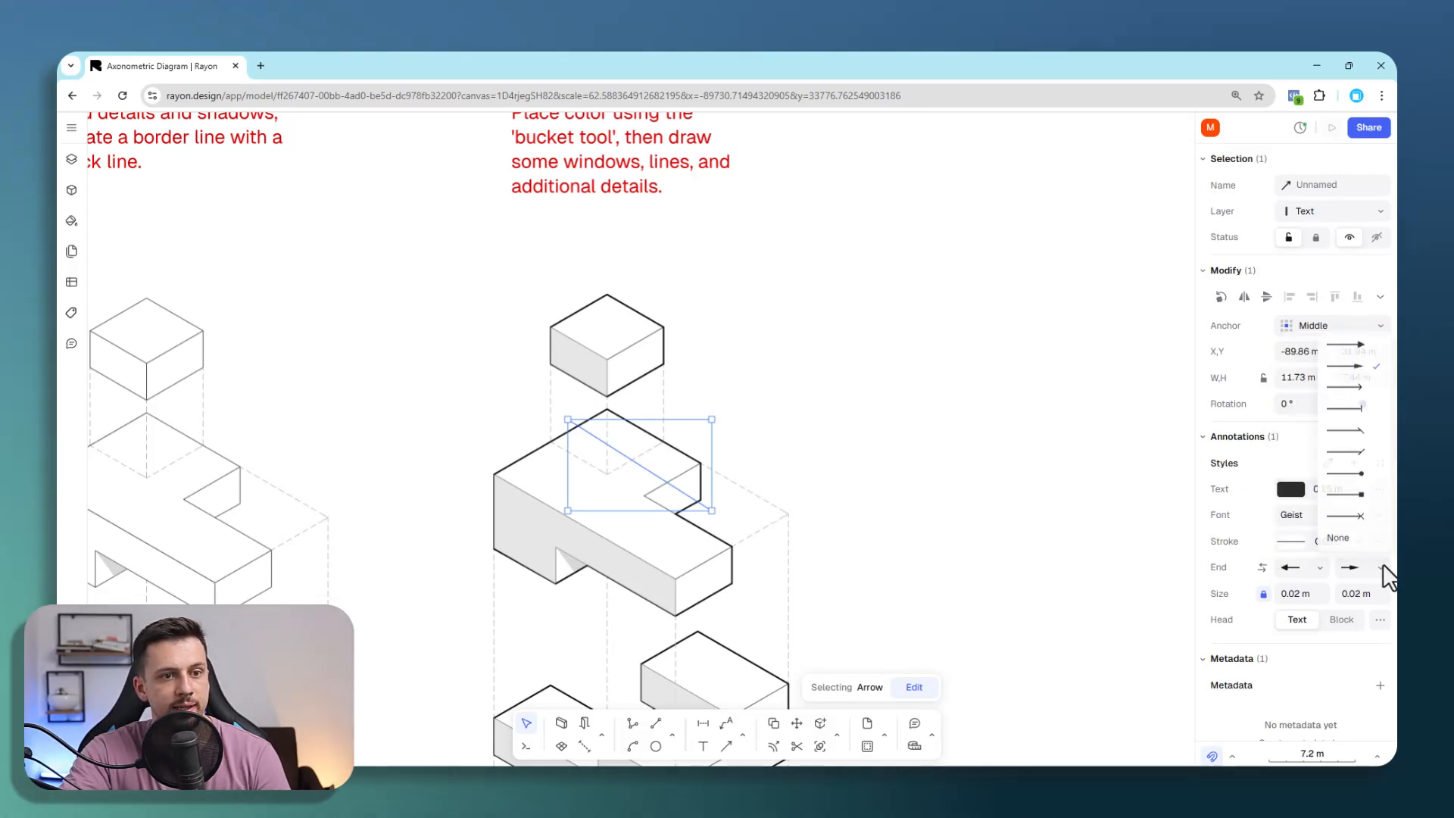
pyautogui.click(1371, 360)
pyautogui.scroll(5, 650, 457)
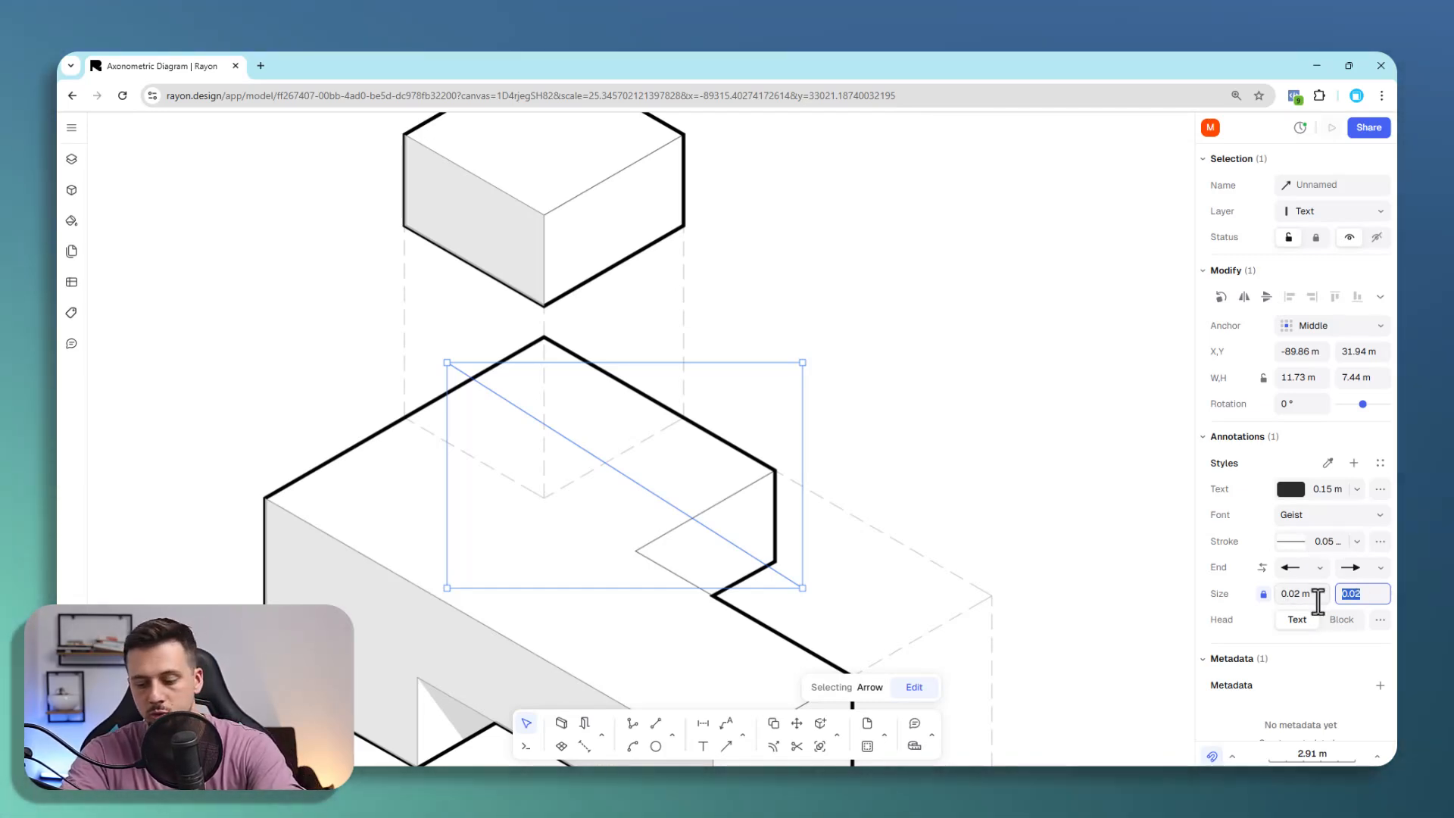
pyautogui.write('.5')
# Step: Set the roof arrow's text color to red and its stroke color to FF0000
pyautogui.click(1291, 541)
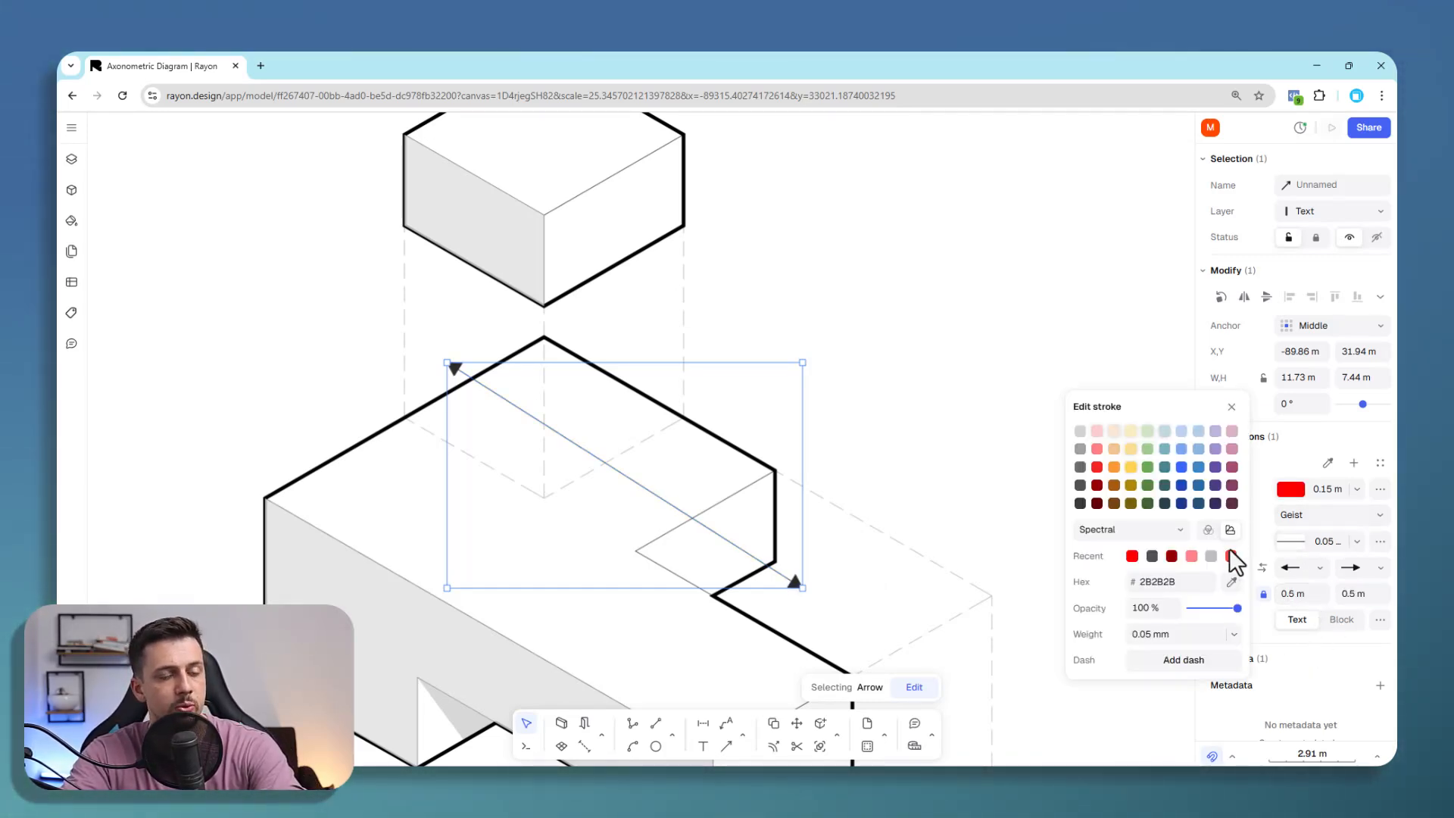
pyautogui.click(1131, 558)
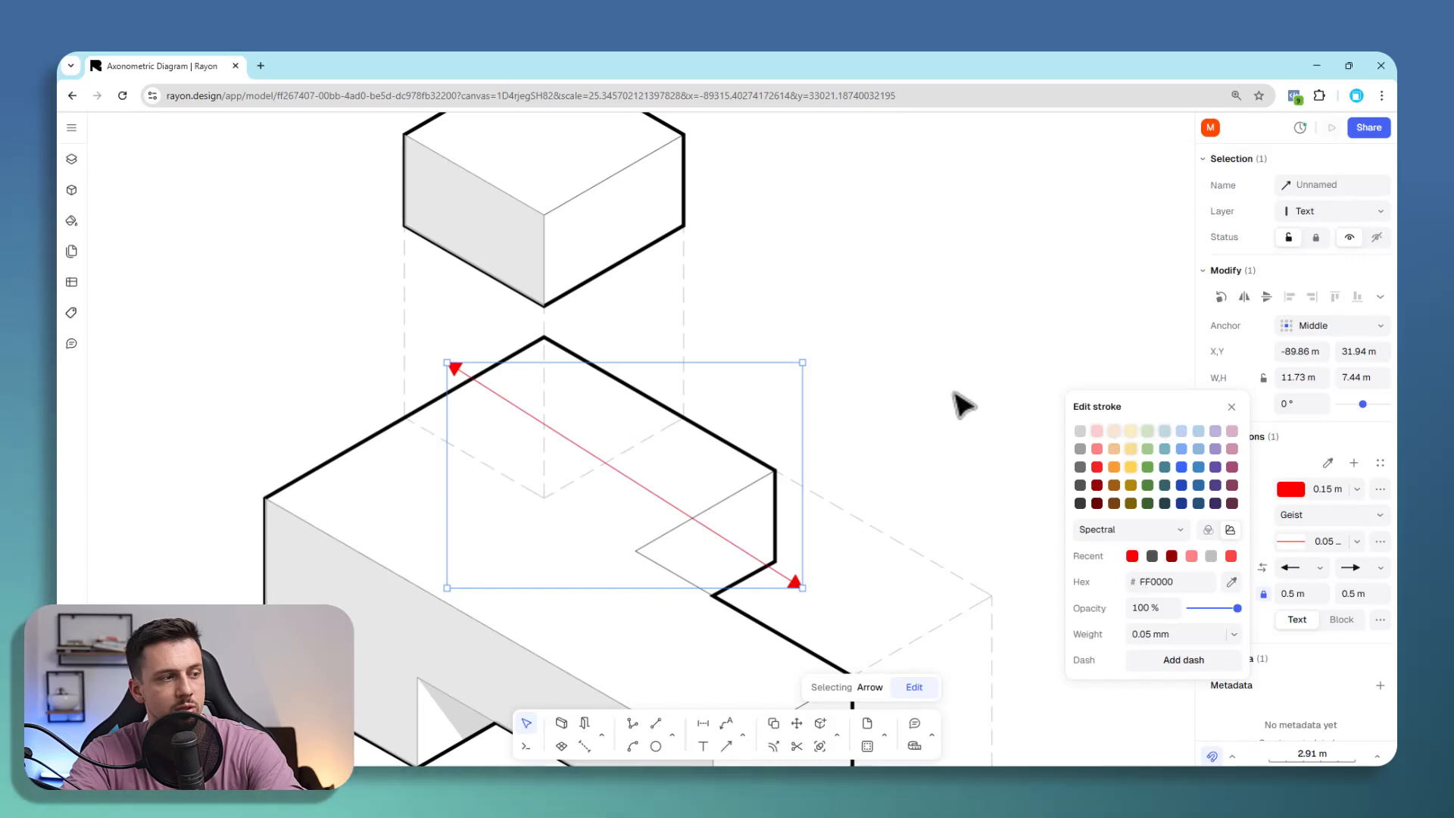
pyautogui.click(954, 393)
# Step: Compare the Step 03 roof arrow with the Step 04 board and examine the board's block arrows, legend icons and numbered notes
pyautogui.scroll(-6, 603, 309)
pyautogui.scroll(4, 677, 316)
pyautogui.moveTo(677, 316); pyautogui.dragTo(673, 321, button='middle')
pyautogui.scroll(-2, 406, 389)
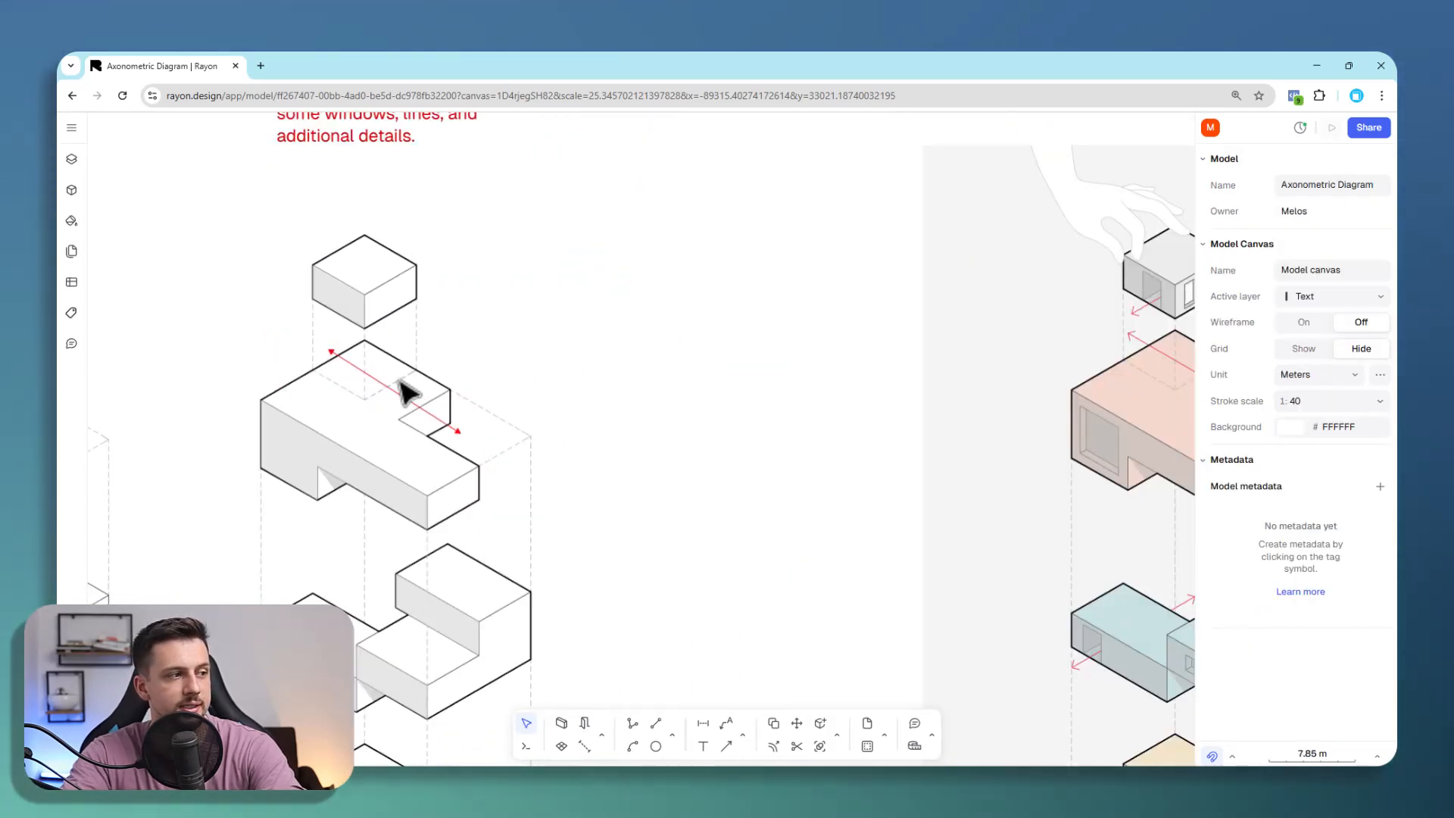
pyautogui.scroll(-5, 337, 284)
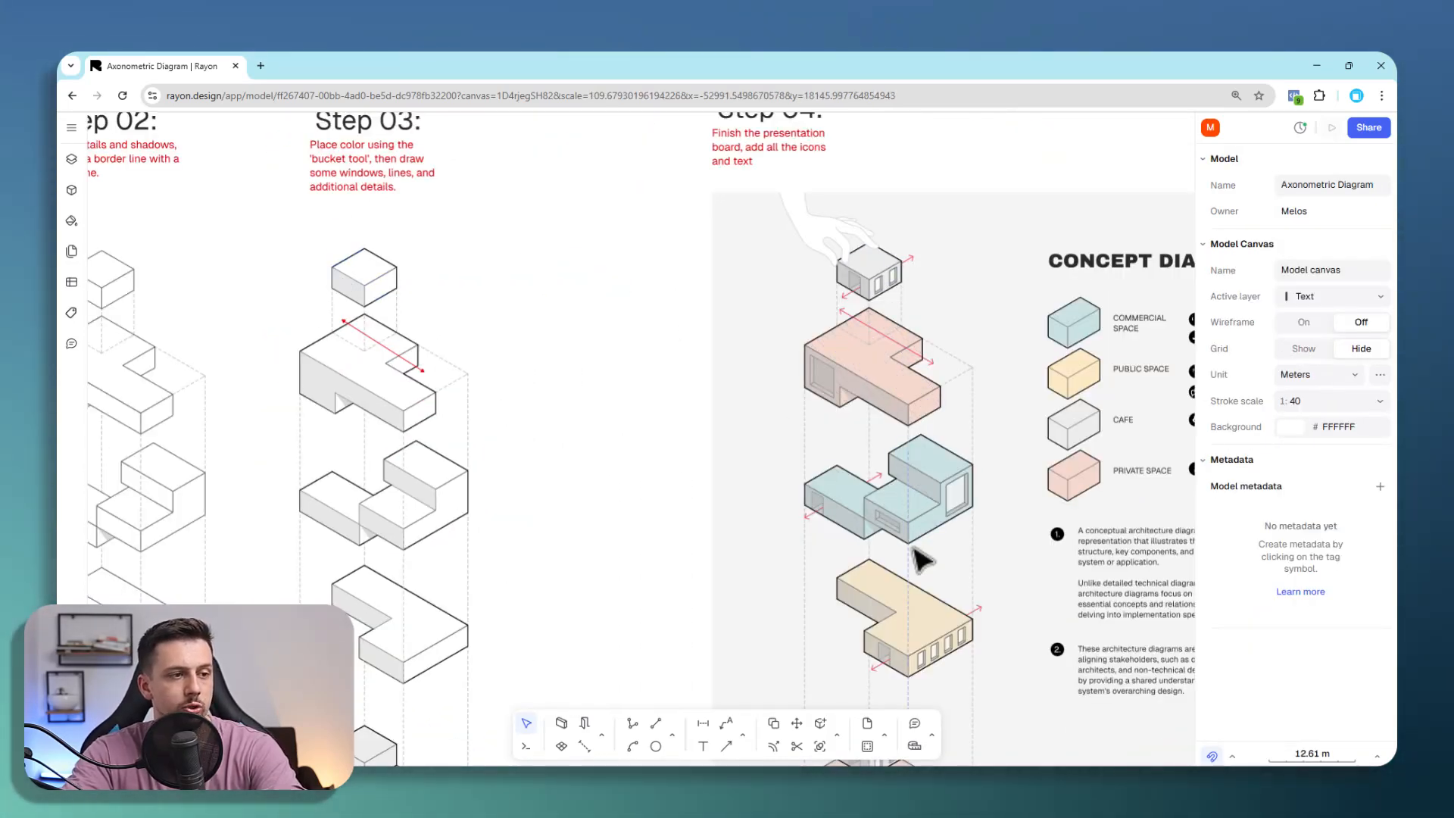
pyautogui.scroll(-5, 967, 464)
pyautogui.scroll(3, 970, 467)
pyautogui.scroll(8, 925, 471)
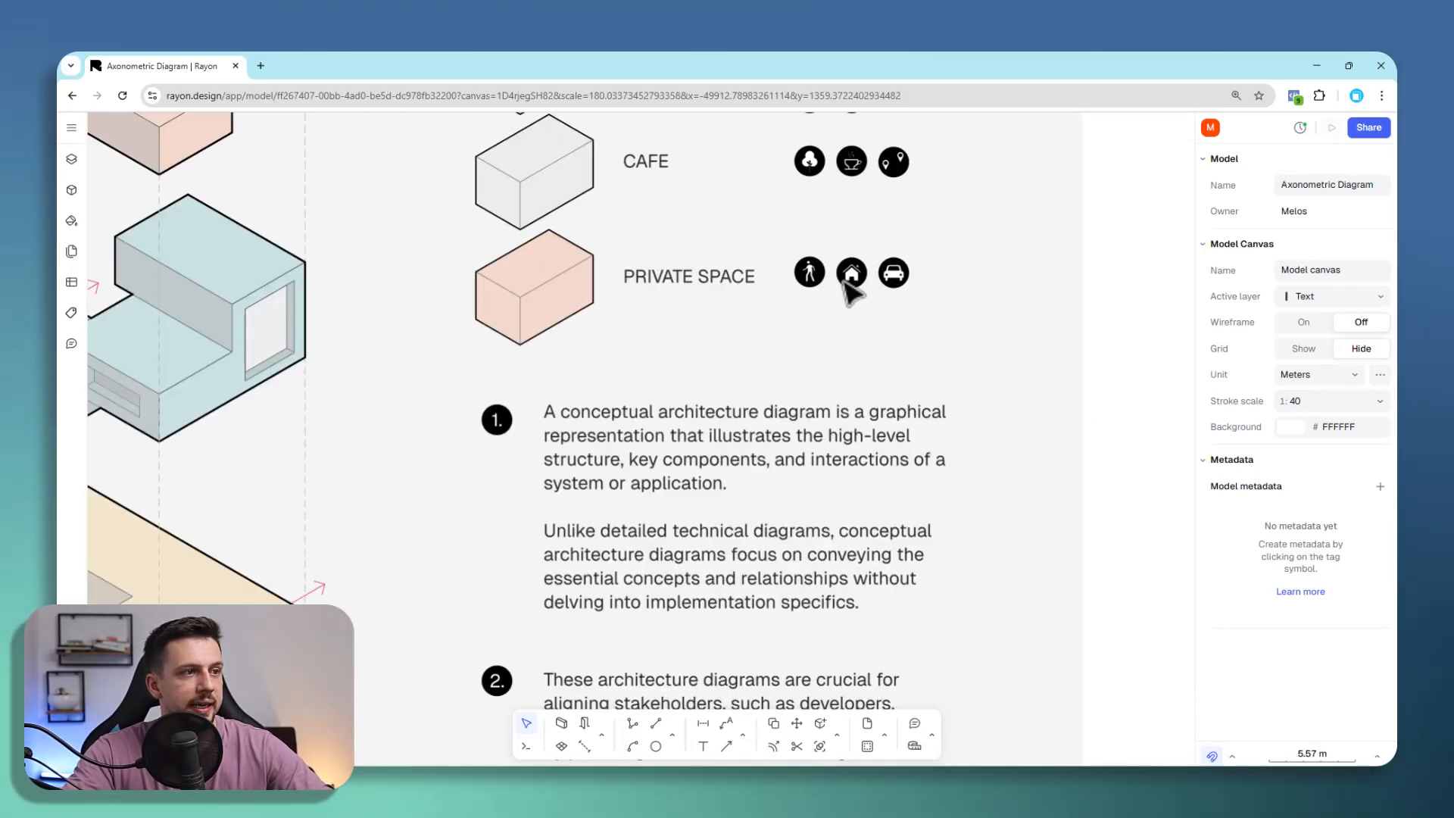
pyautogui.scroll(-6, 837, 470)
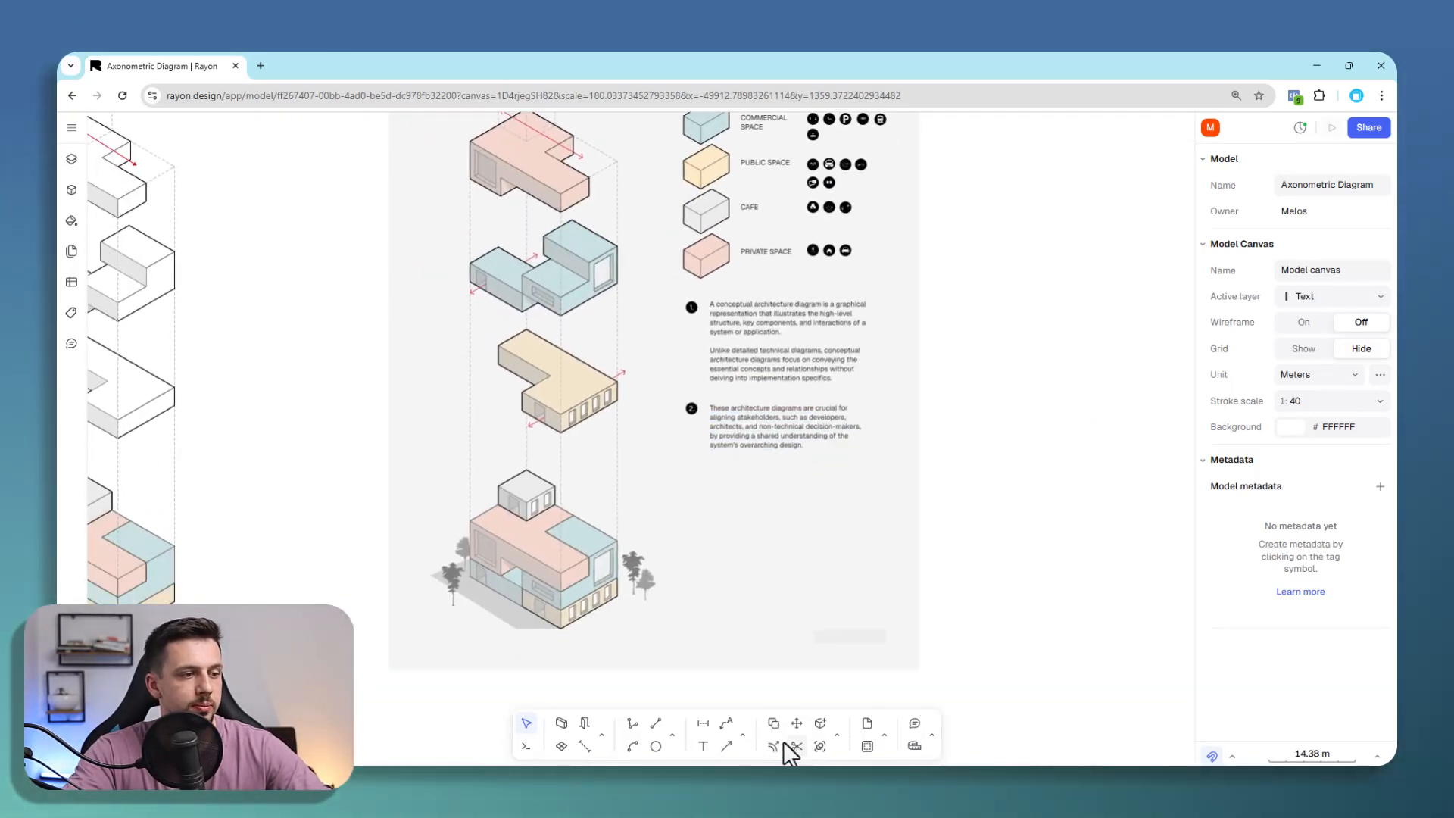
# Step: Add a "Conceptual Diagram" text below the numbered notes on the Step 04 board
pyautogui.click(703, 746)
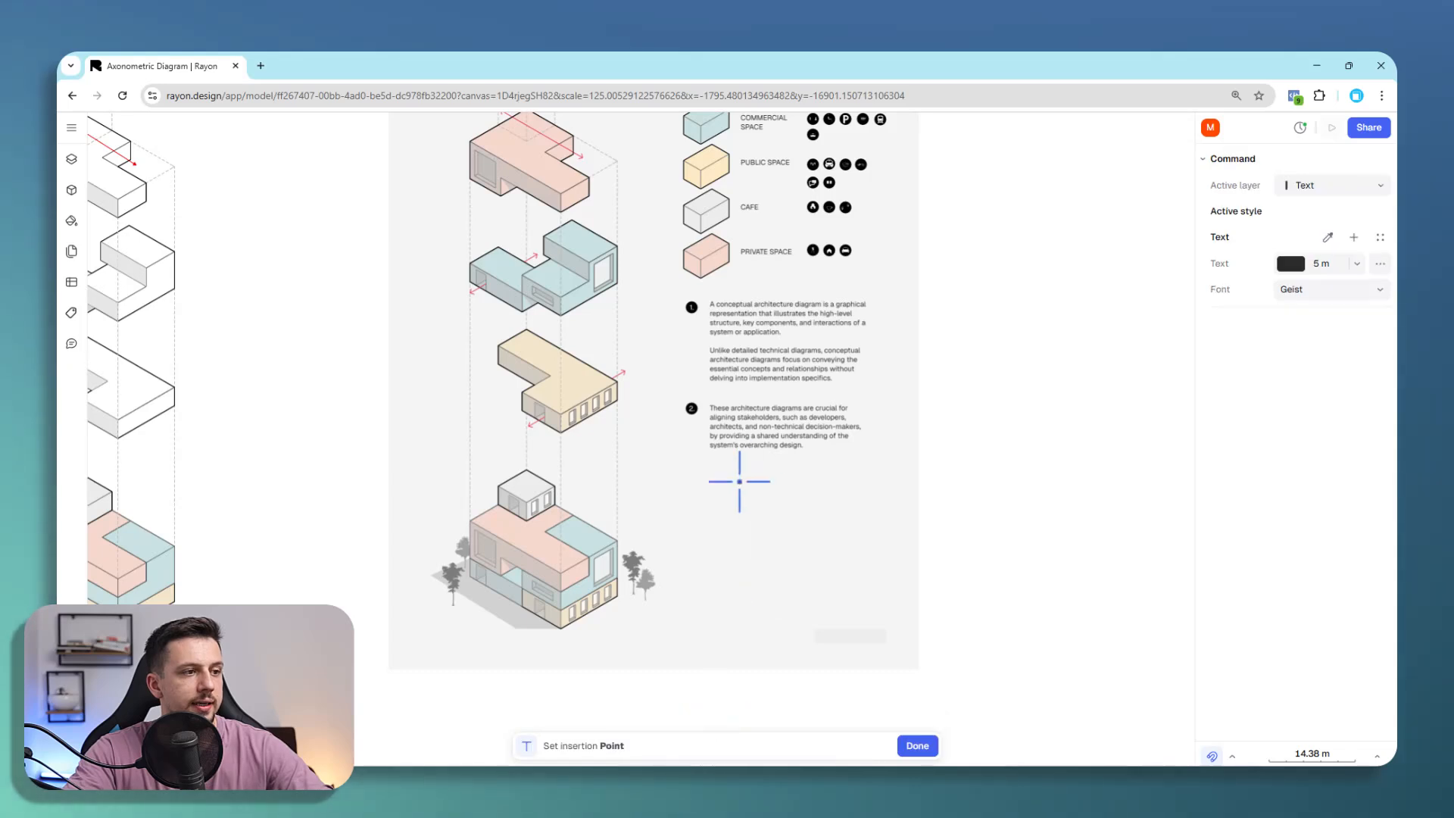
pyautogui.scroll(3, 704, 464)
pyautogui.click(704, 465)
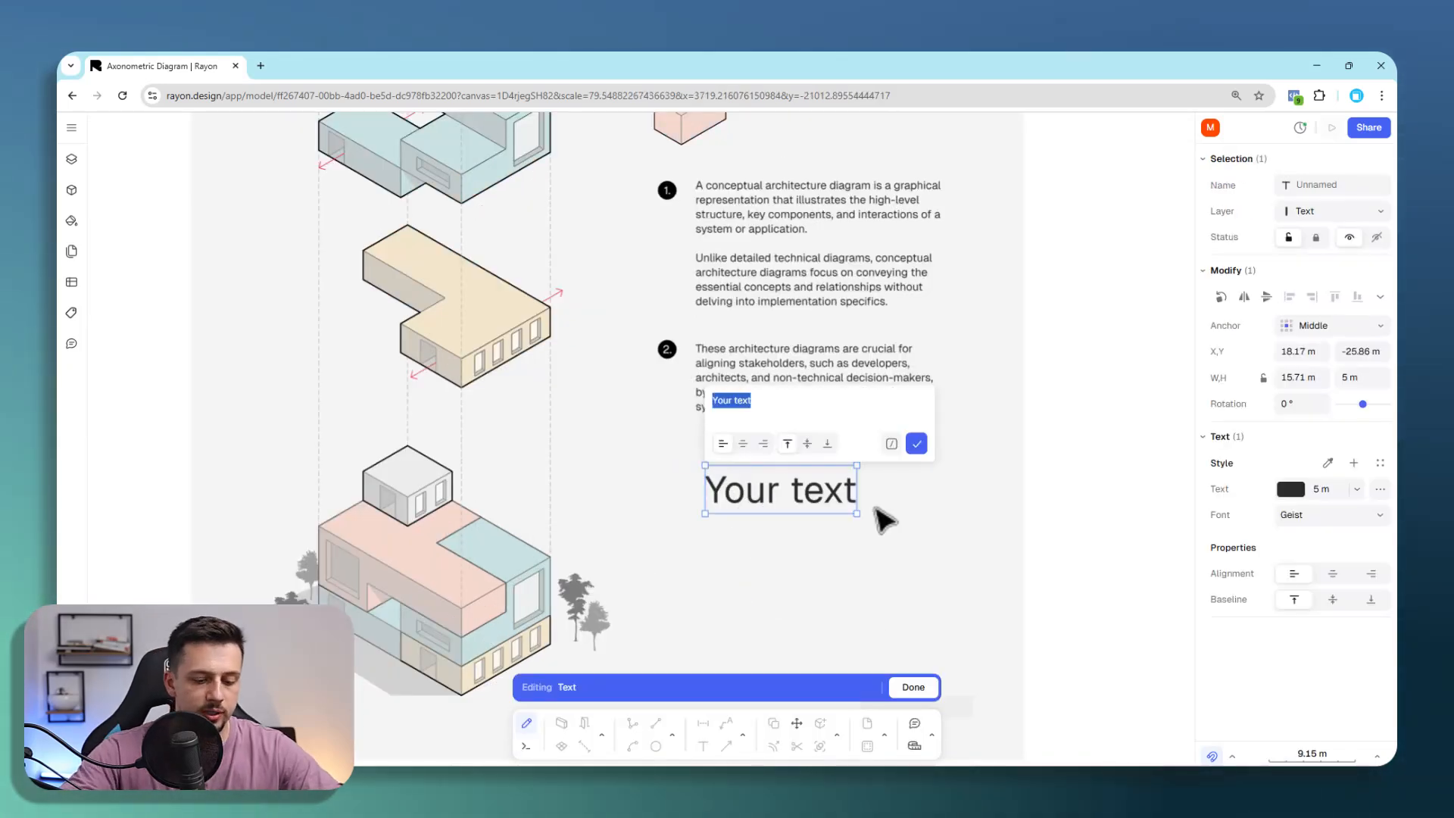
pyautogui.write('Conceptual Diagram')
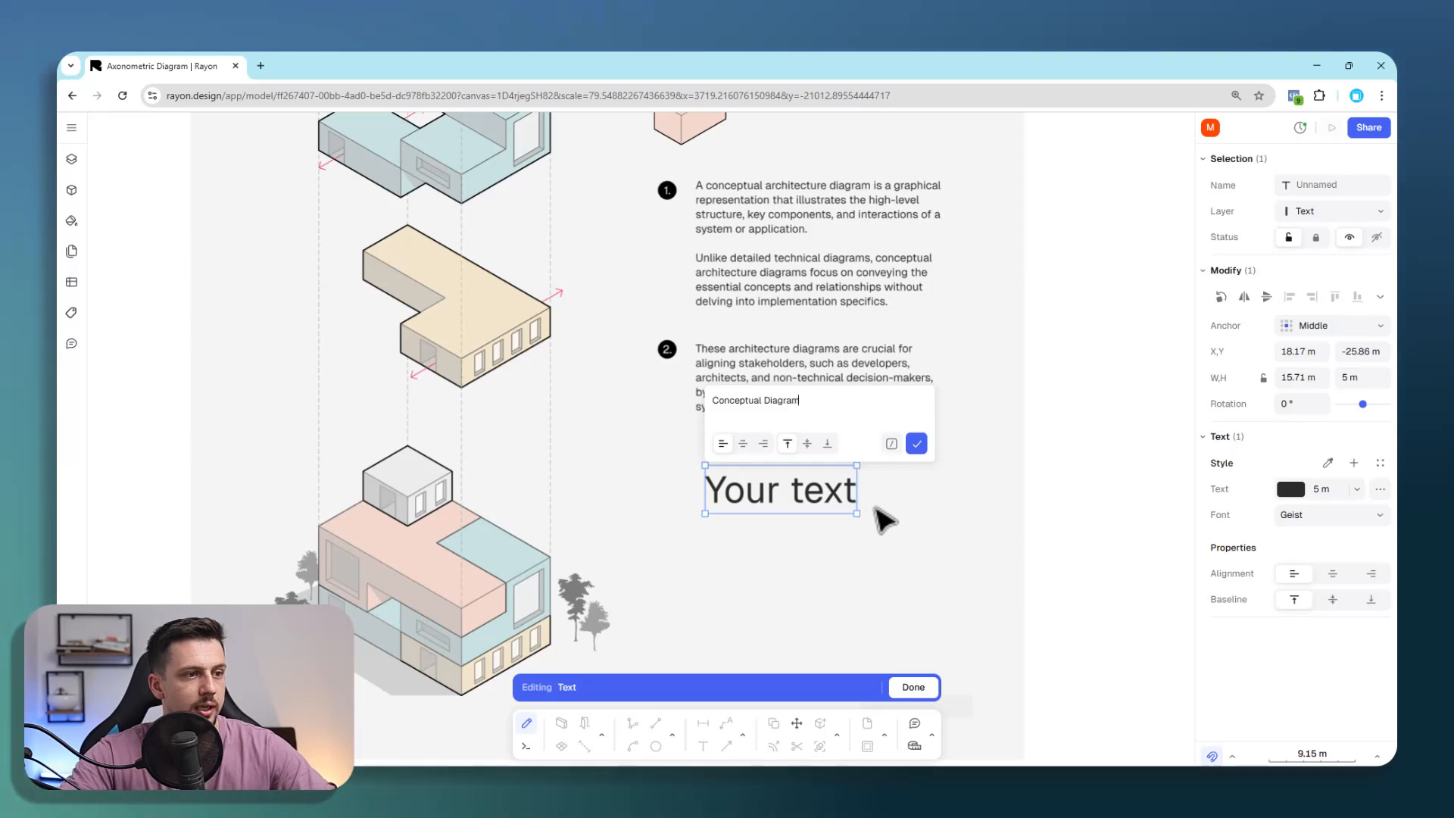
pyautogui.click(917, 445)
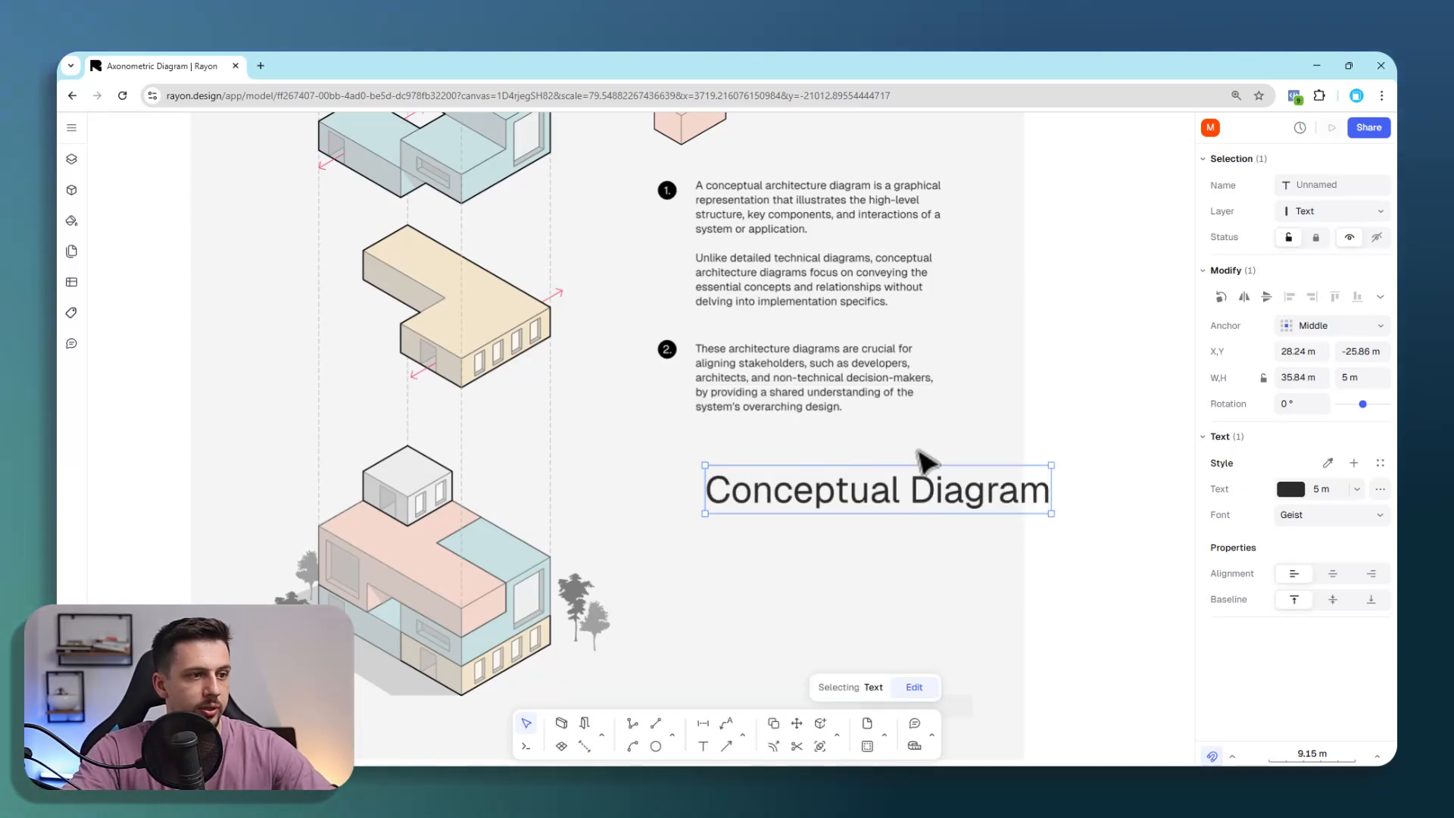
# Step: Color the "Conceptual Diagram" text red (F52524), try a 0.25 m text size and set it to 5 m
pyautogui.click(1306, 522)
pyautogui.click(1296, 491)
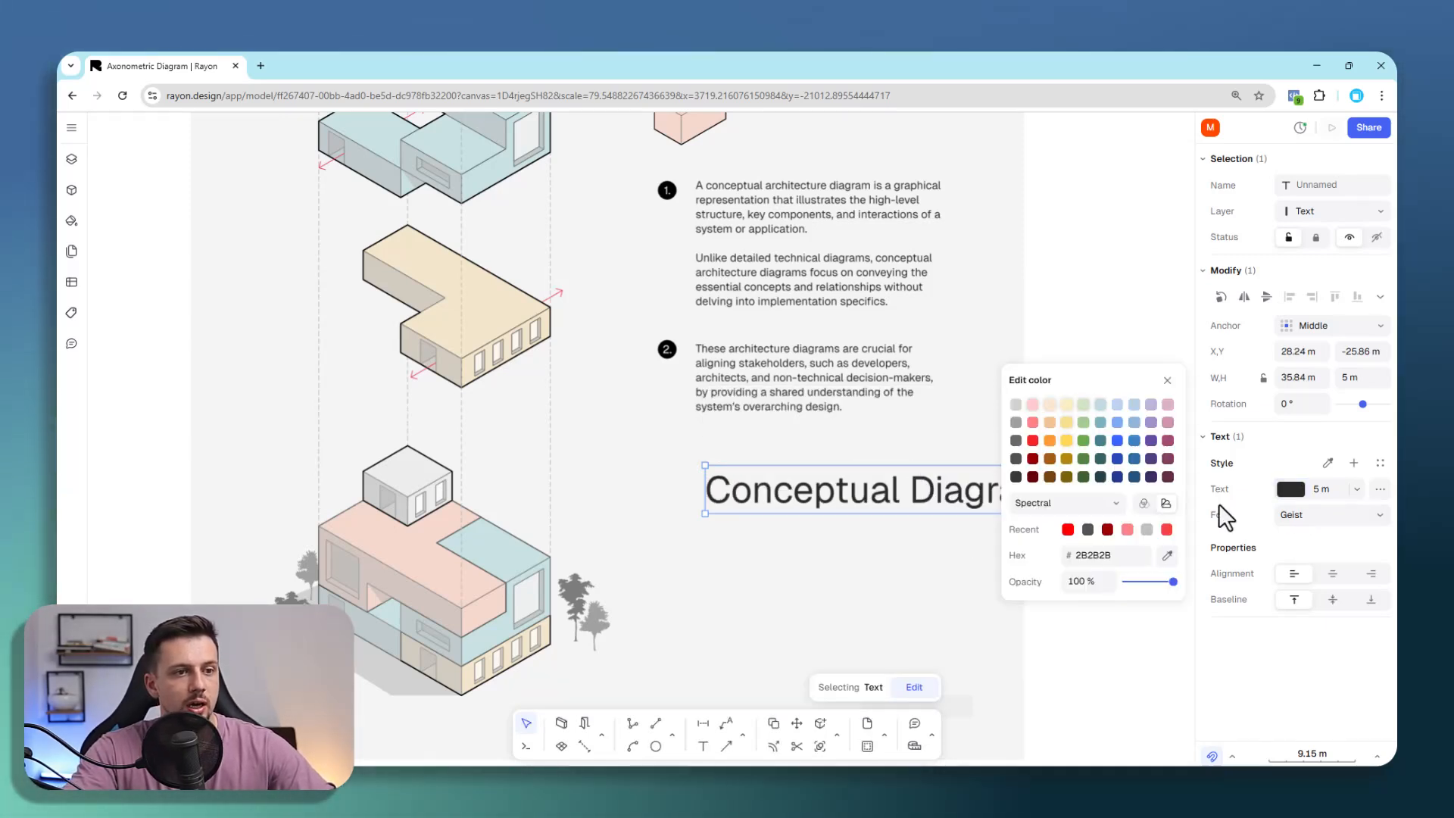
pyautogui.click(1032, 440)
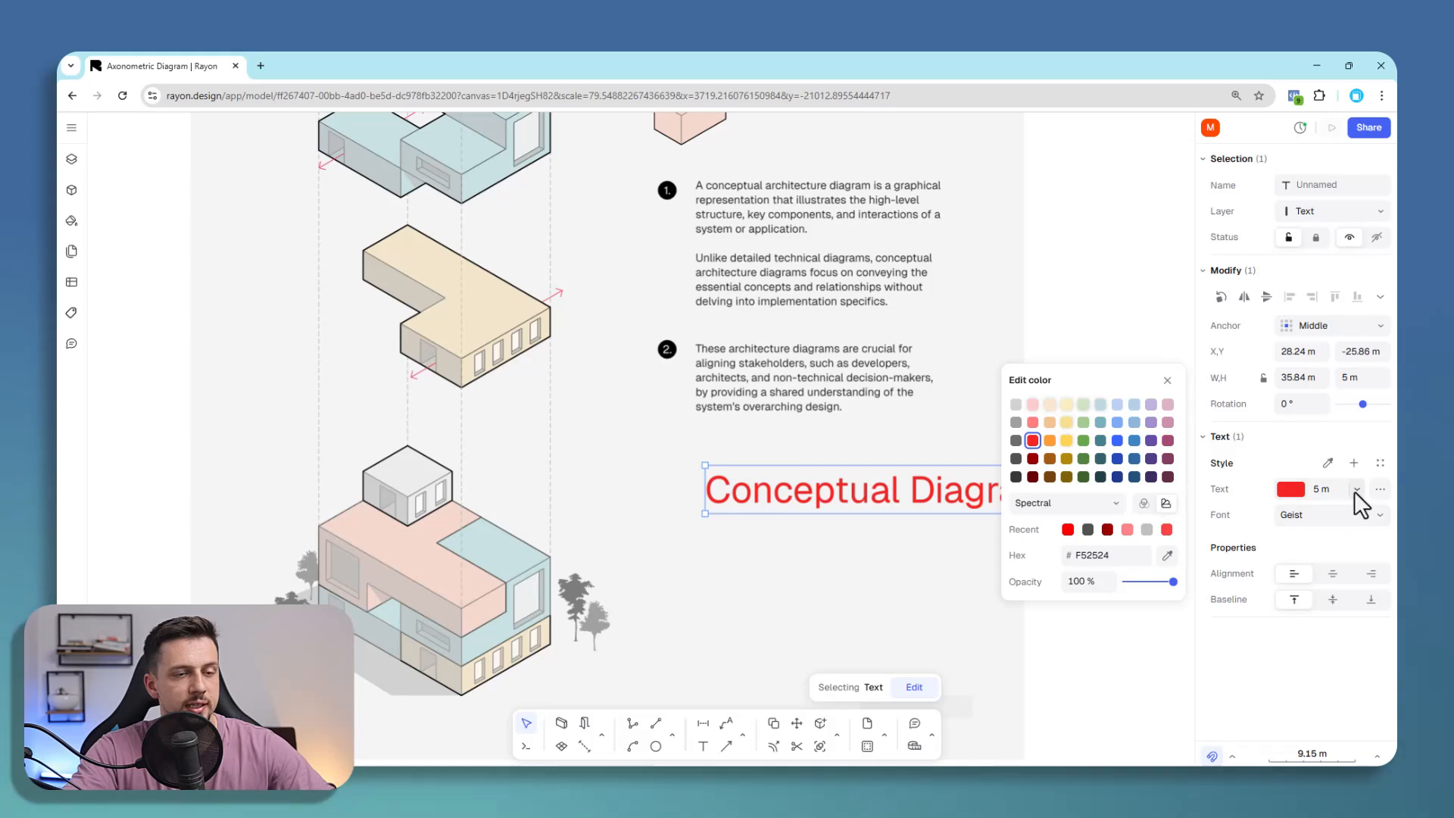
pyautogui.click(1355, 490)
pyautogui.click(1310, 580)
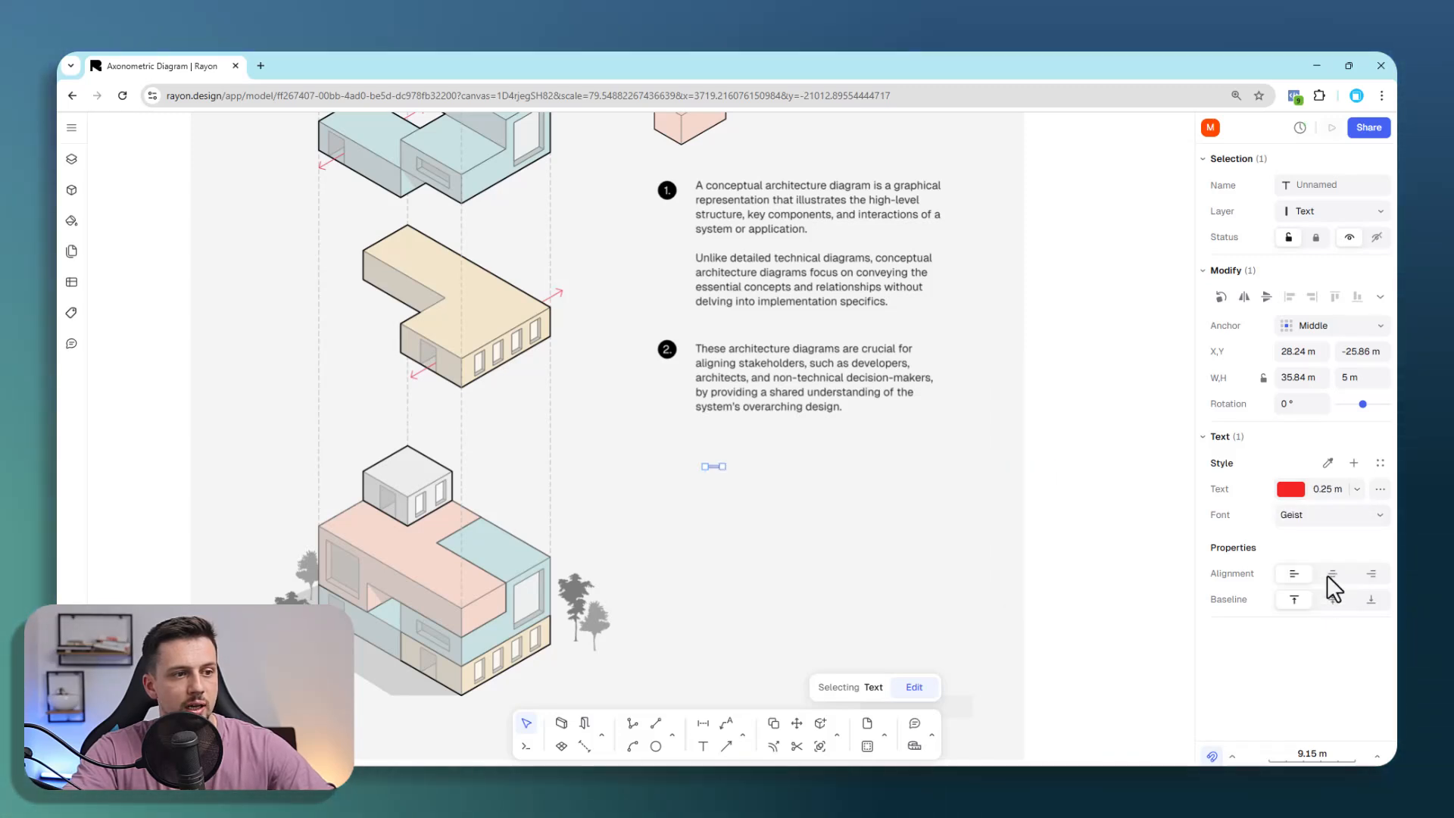
pyautogui.click(1356, 488)
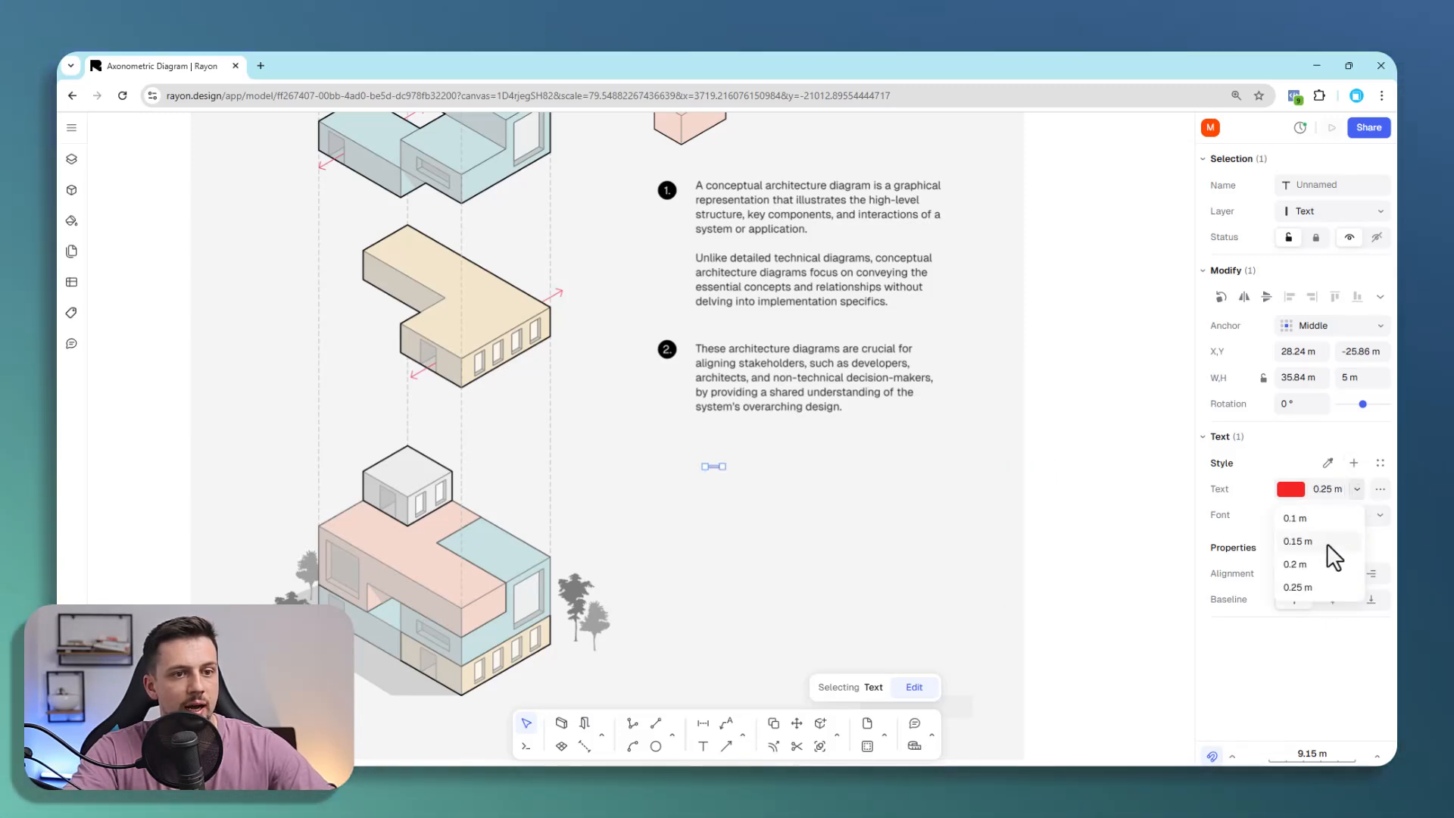
pyautogui.click(1333, 490)
pyautogui.write('5')
pyautogui.press('Return')
pyautogui.click(1099, 586)
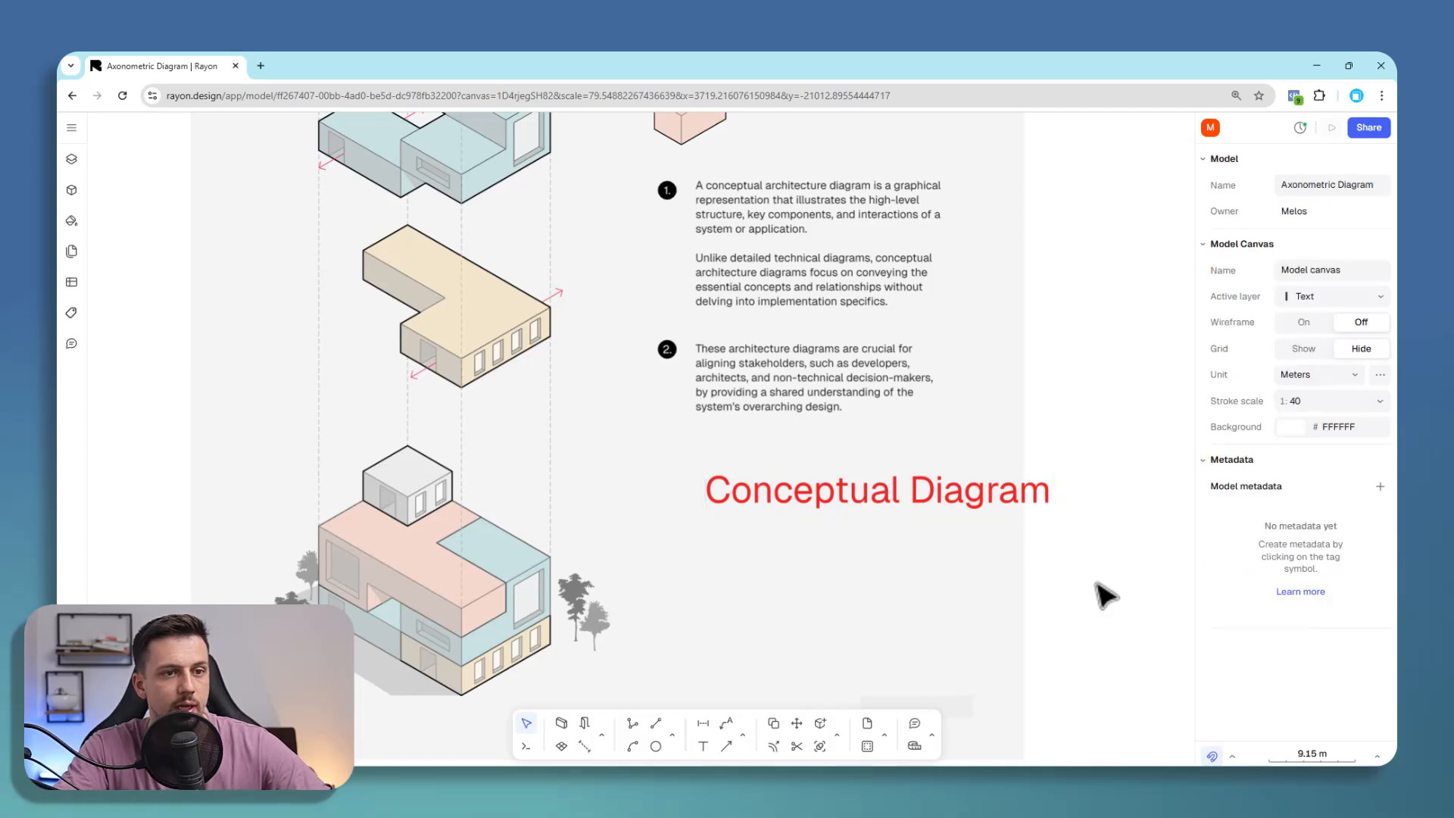
# Step: Move the "Conceptual Diagram" text to the head of the Step 04 board and delete the old "CONCEPT DIAGRAM" heading
pyautogui.scroll(-5, 1054, 562)
pyautogui.click(1016, 537)
pyautogui.moveTo(1026, 534); pyautogui.dragTo(996, 259)
pyautogui.click(992, 274)
pyautogui.scroll(3, 969, 292)
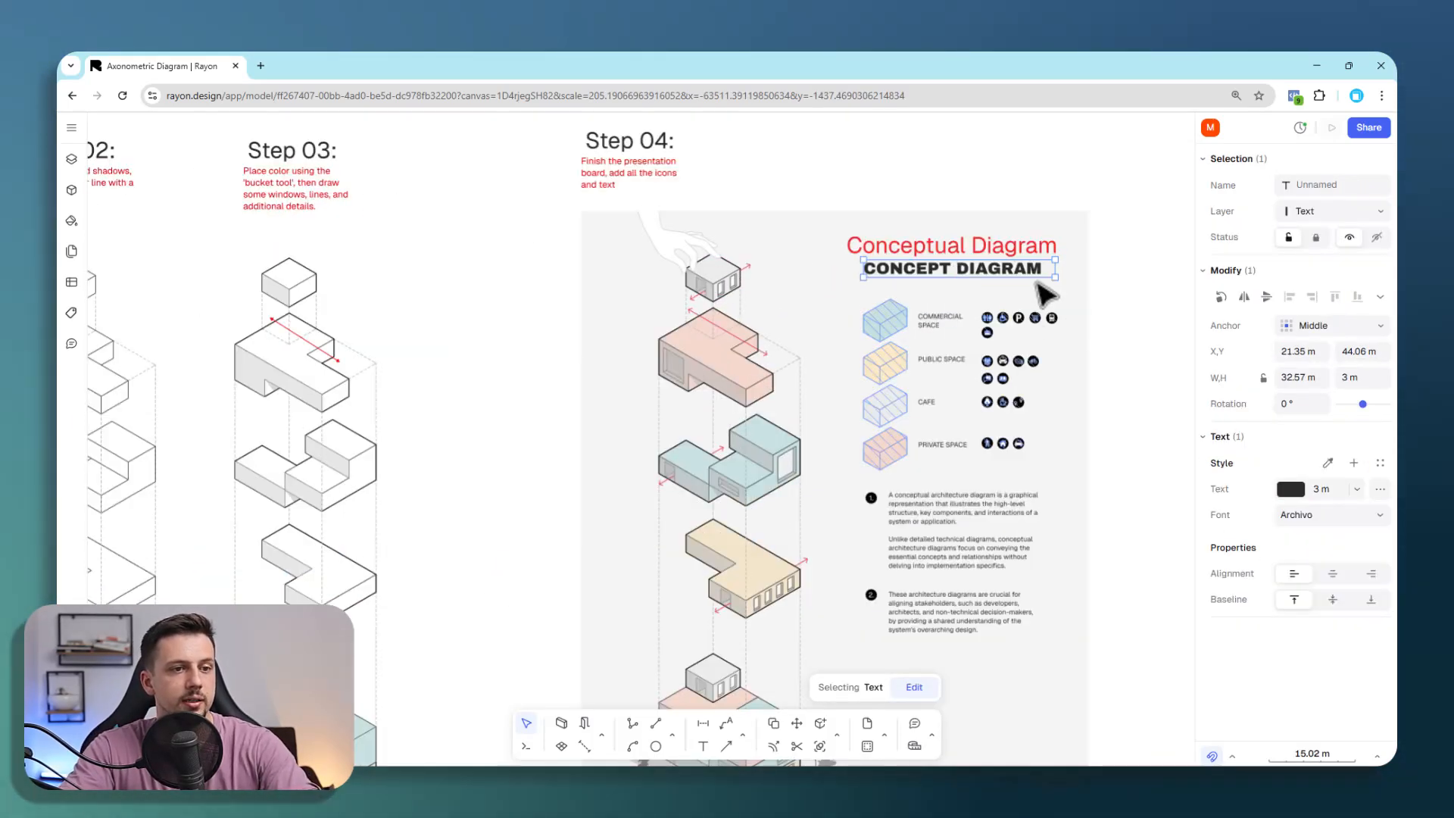
pyautogui.press('Delete')
# Step: Set the "Conceptual Diagram" title's font to Archivo Black Regular and its color to dark grey
pyautogui.click(1014, 246)
pyautogui.click(1307, 512)
pyautogui.write('archi')
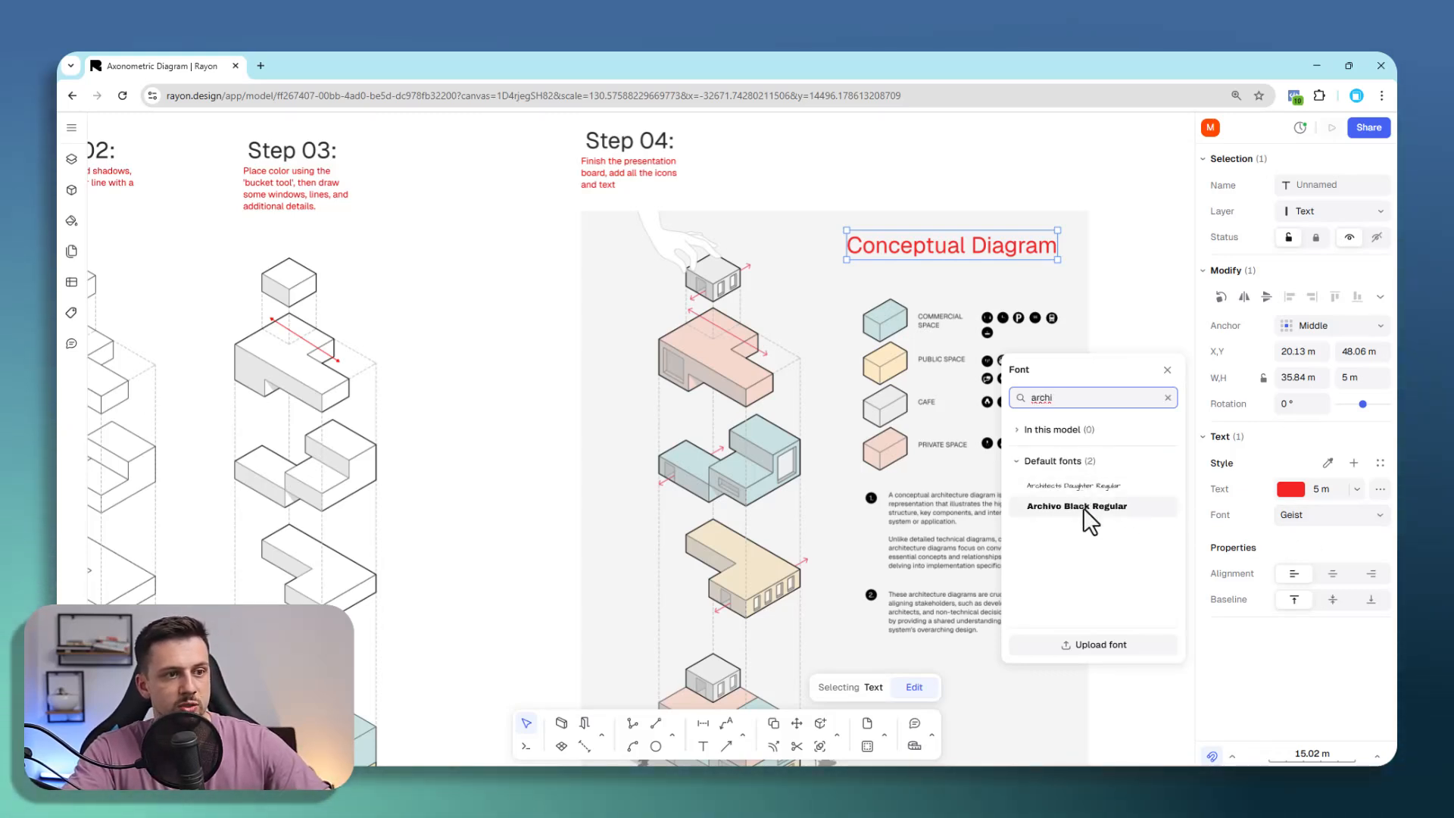
pyautogui.click(1083, 506)
pyautogui.click(1295, 491)
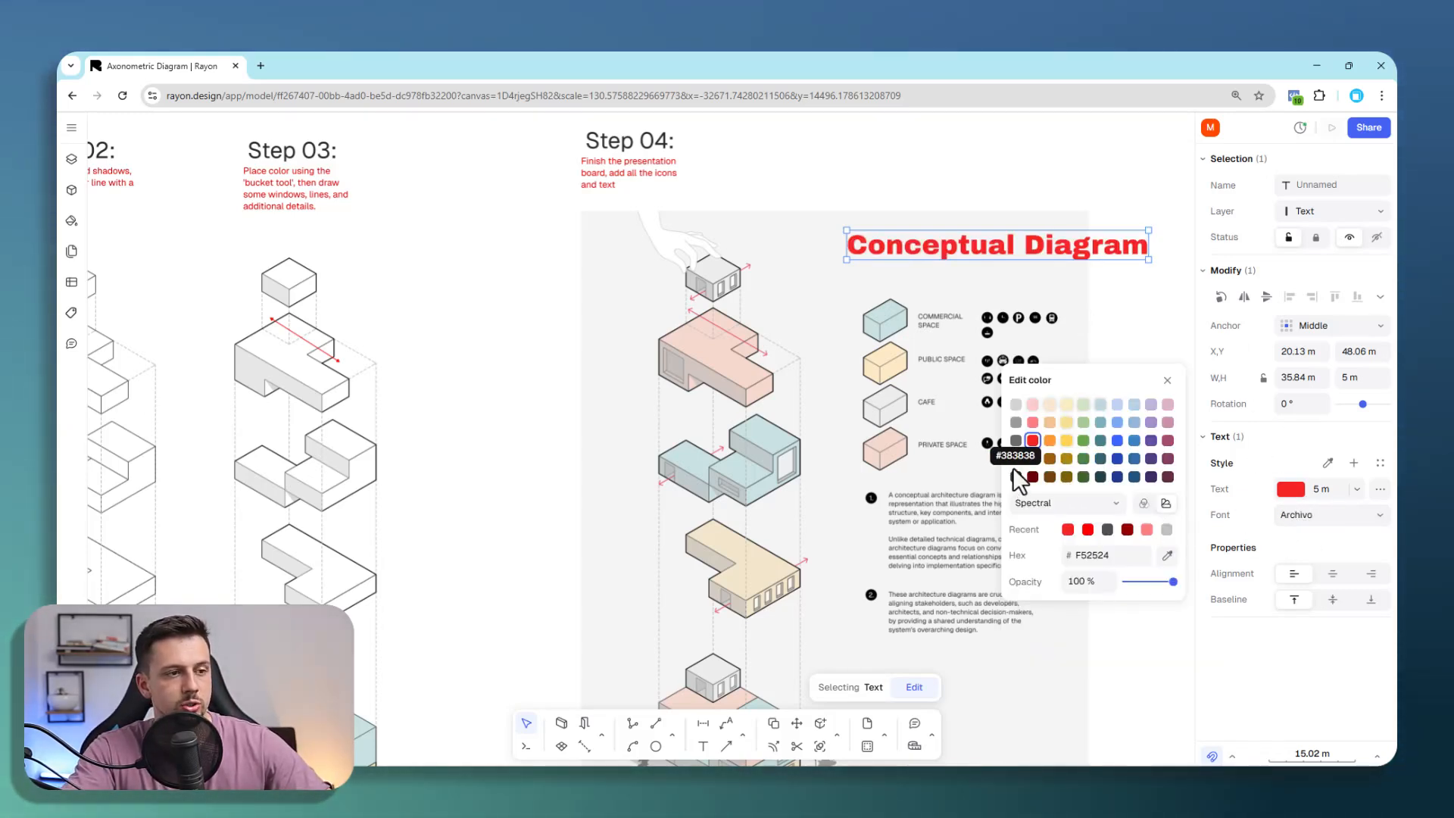
# Step: Set the title's text size to 3 m and move it just above the legend, aligned with the legend blocks' left edge
pyautogui.click(1322, 488)
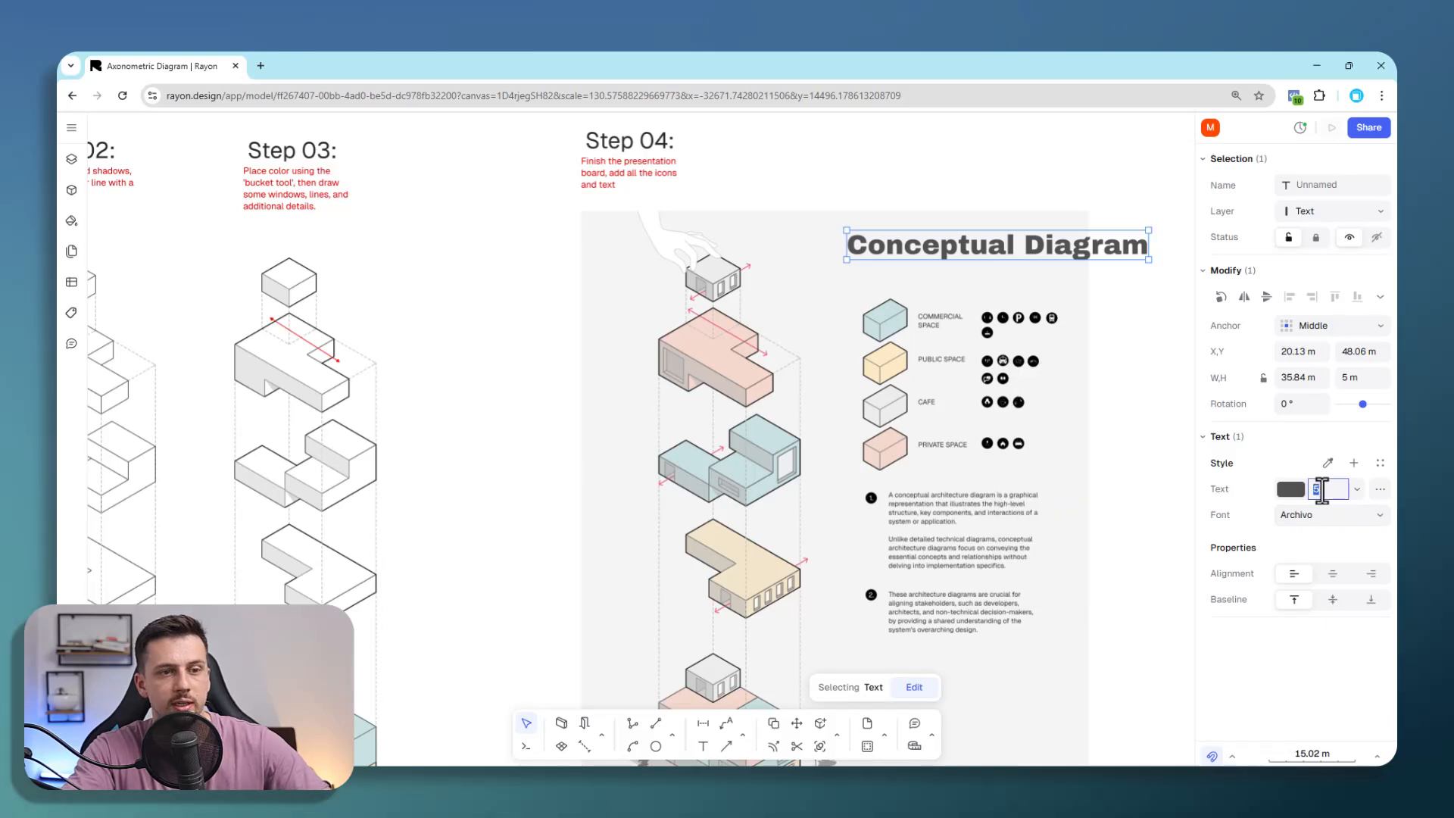
pyautogui.write('3')
pyautogui.press('Return')
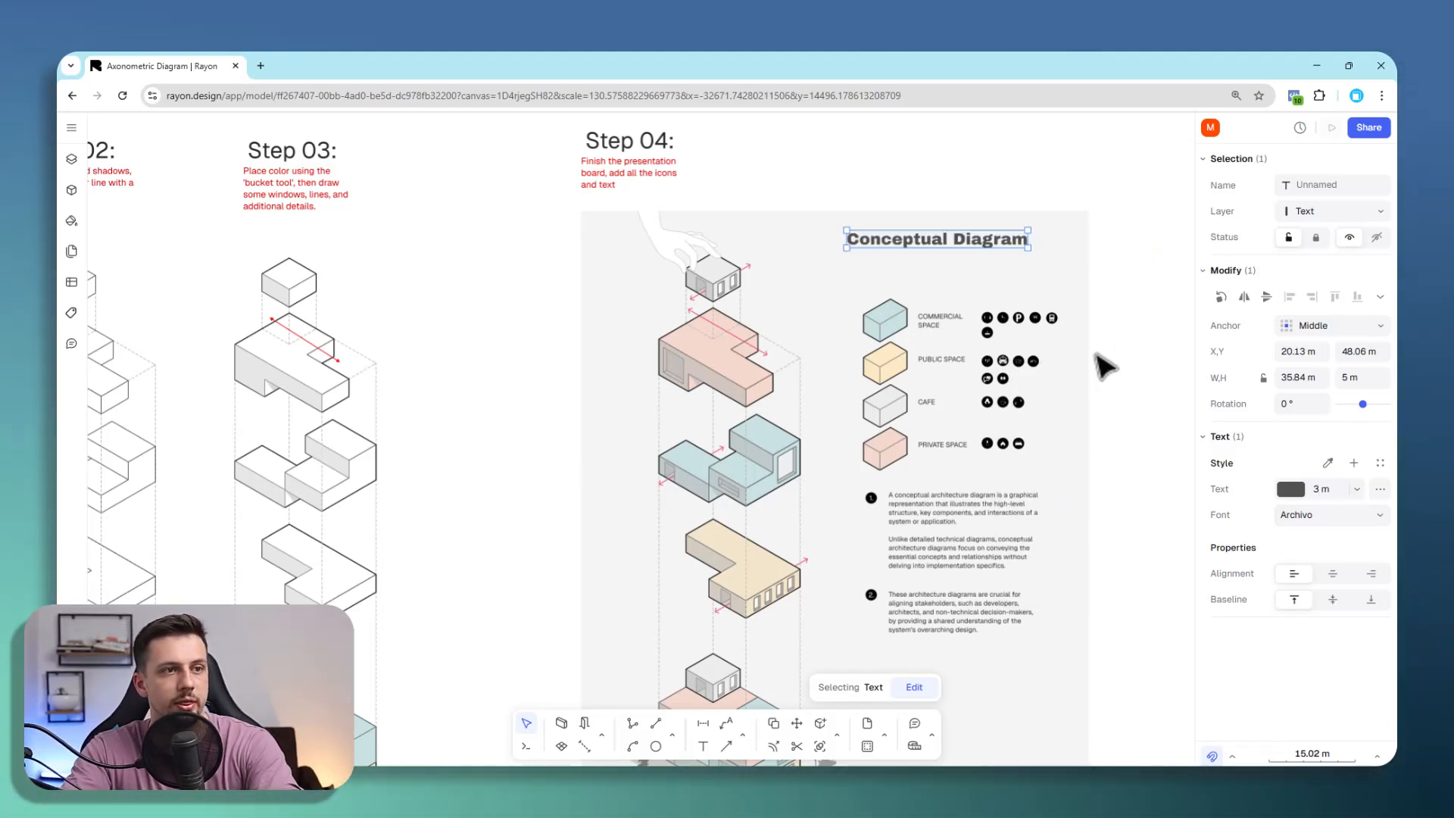
pyautogui.click(1075, 273)
pyautogui.click(920, 241)
pyautogui.moveTo(920, 240); pyautogui.dragTo(931, 267)
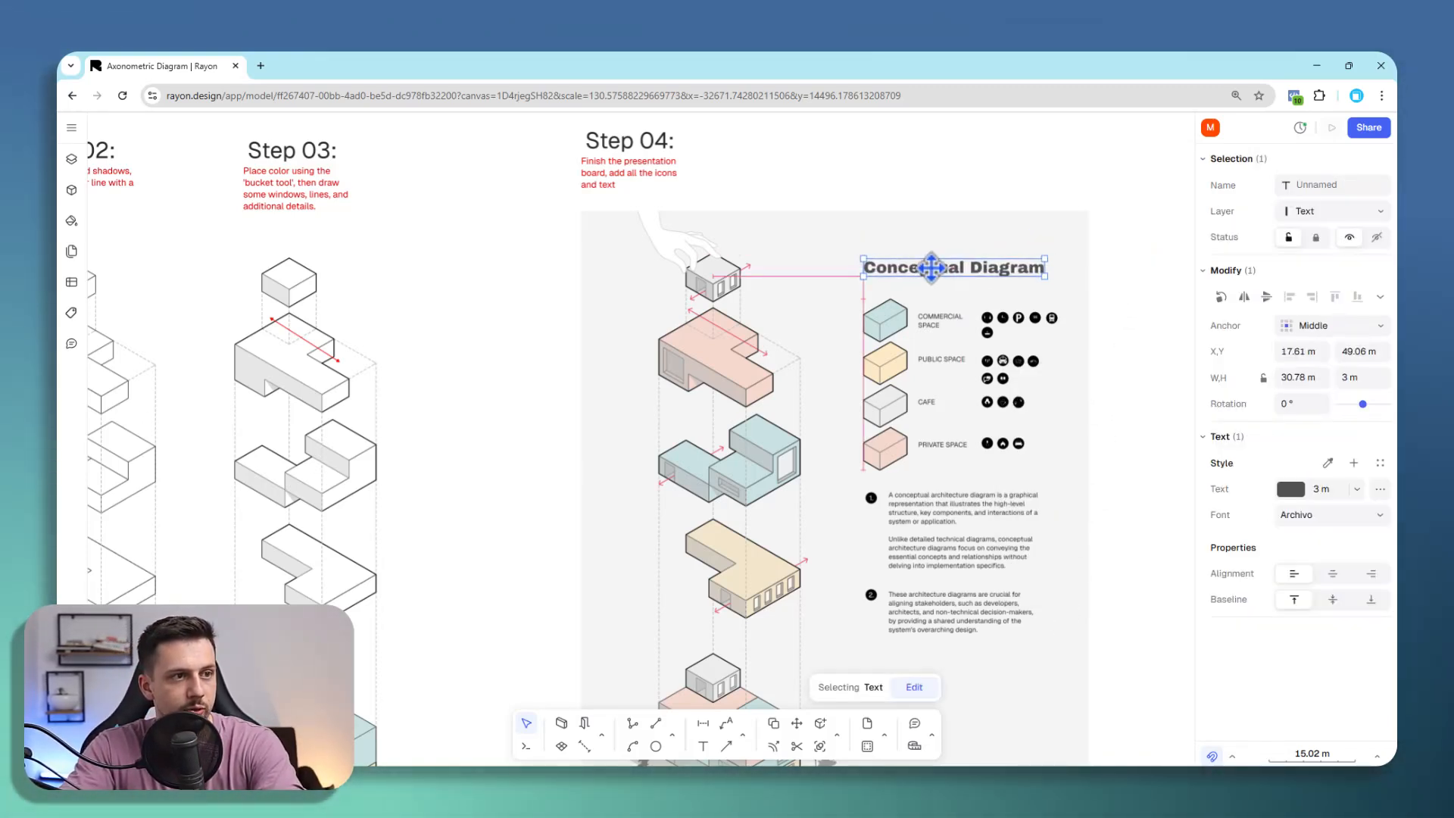
pyautogui.click(1179, 564)
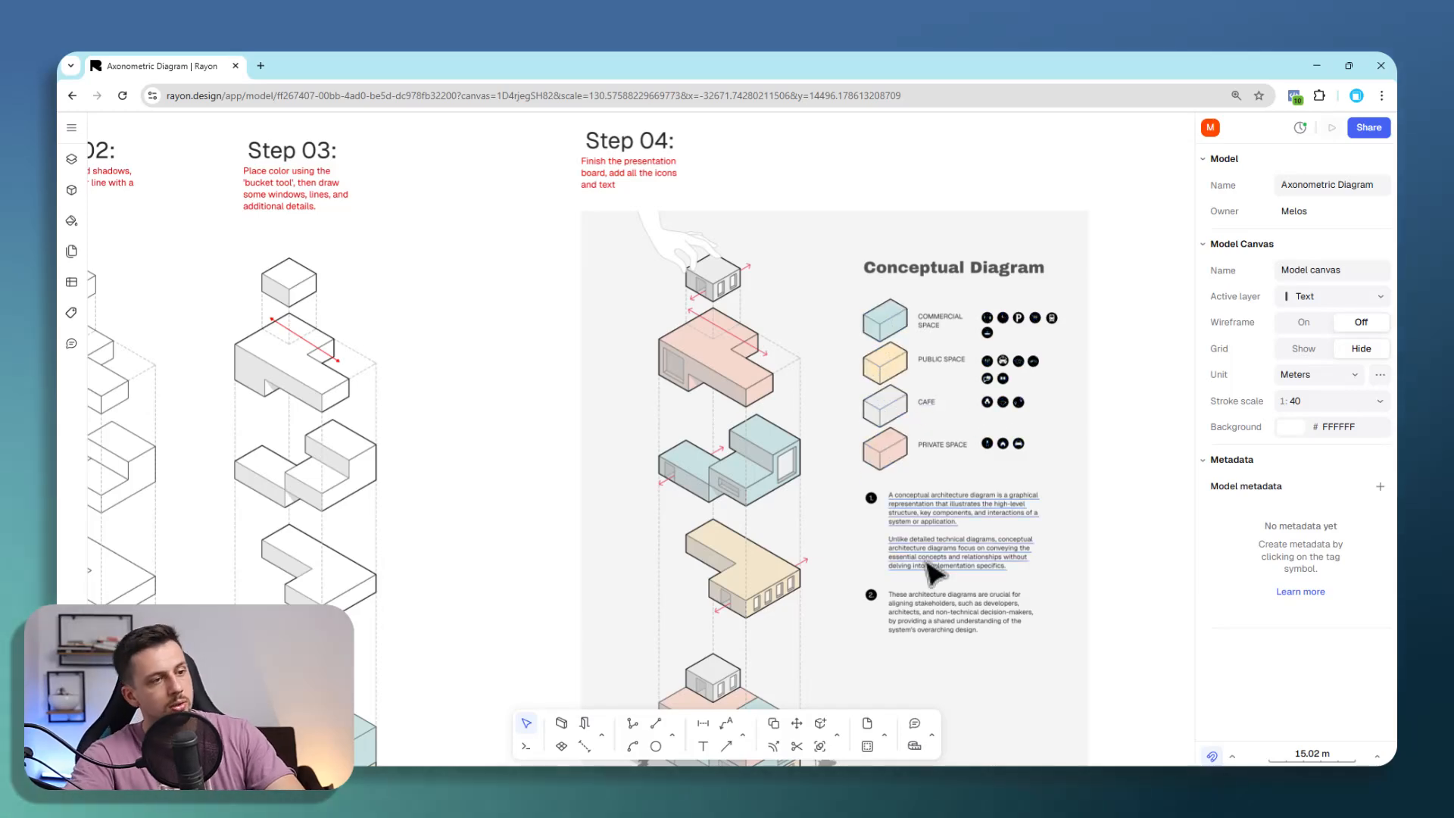
# Step: Search the block libraries for "tree" and look through the blocks for a tree to stand beside the Step 04 building
pyautogui.scroll(-5, 977, 475)
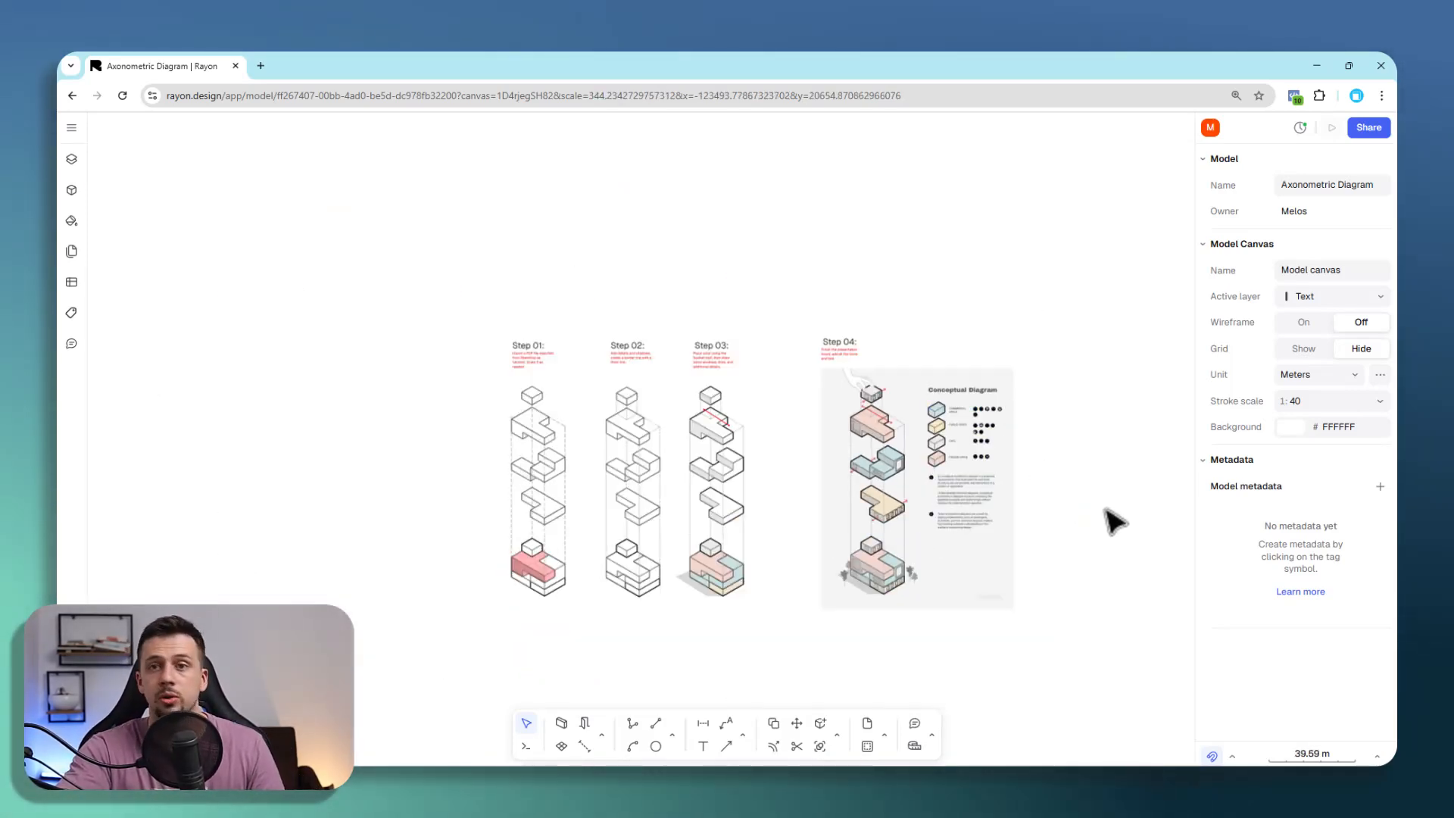
pyautogui.scroll(10, 901, 564)
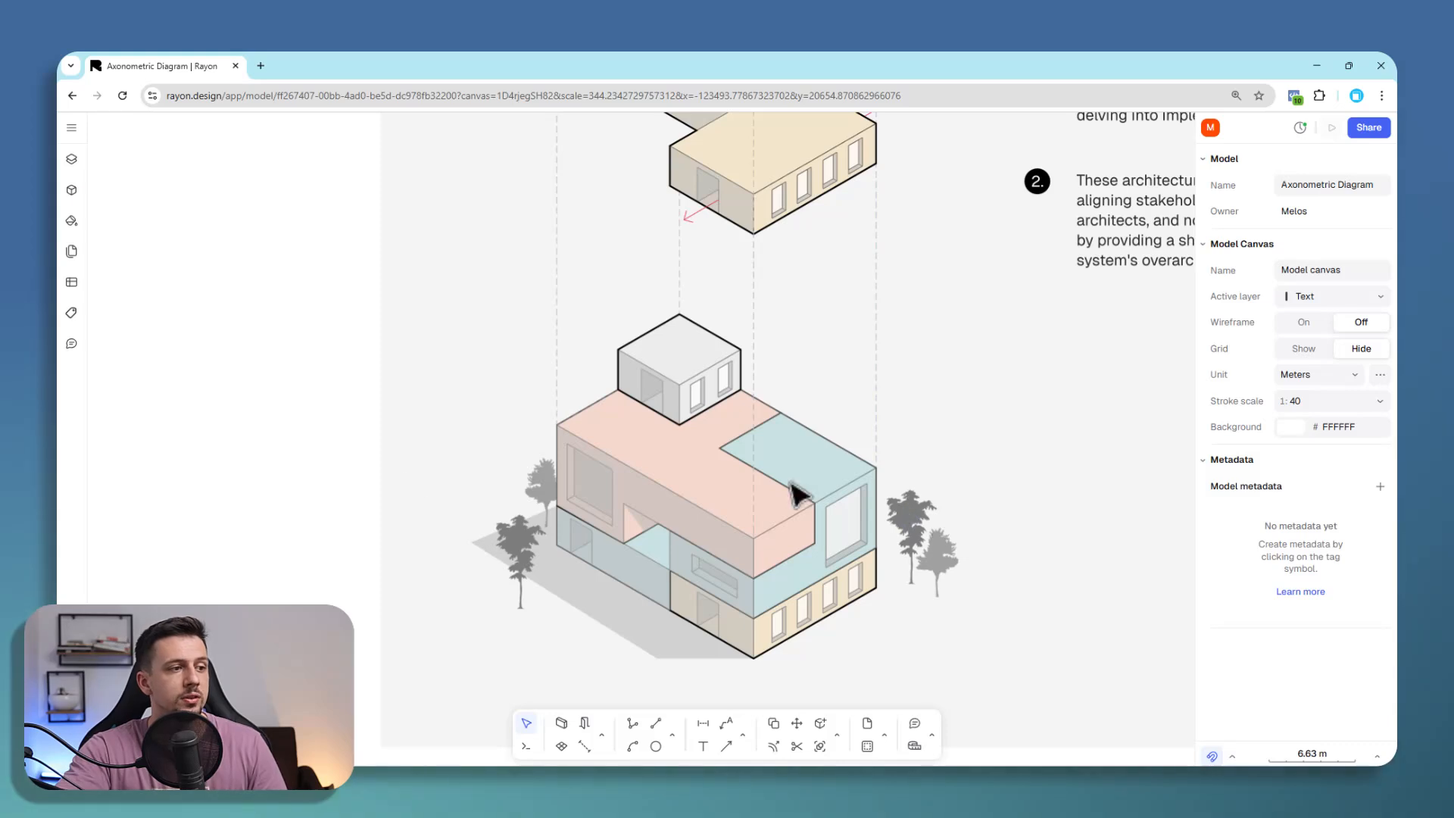
pyautogui.scroll(-3, 603, 511)
pyautogui.moveTo(839, 398); pyautogui.dragTo(840, 480, button='middle')
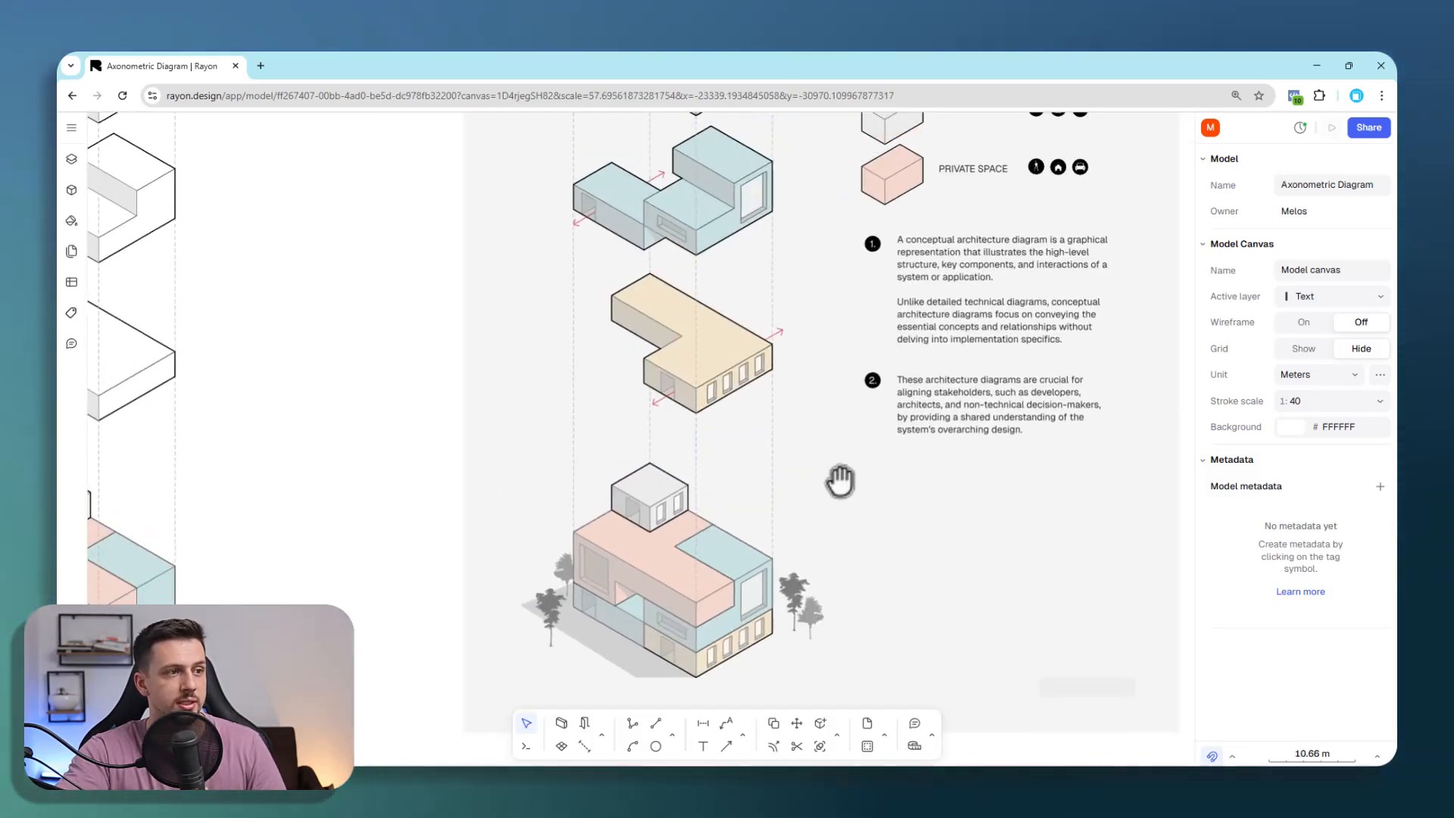
pyautogui.click(71, 189)
pyautogui.doubleClick(125, 159)
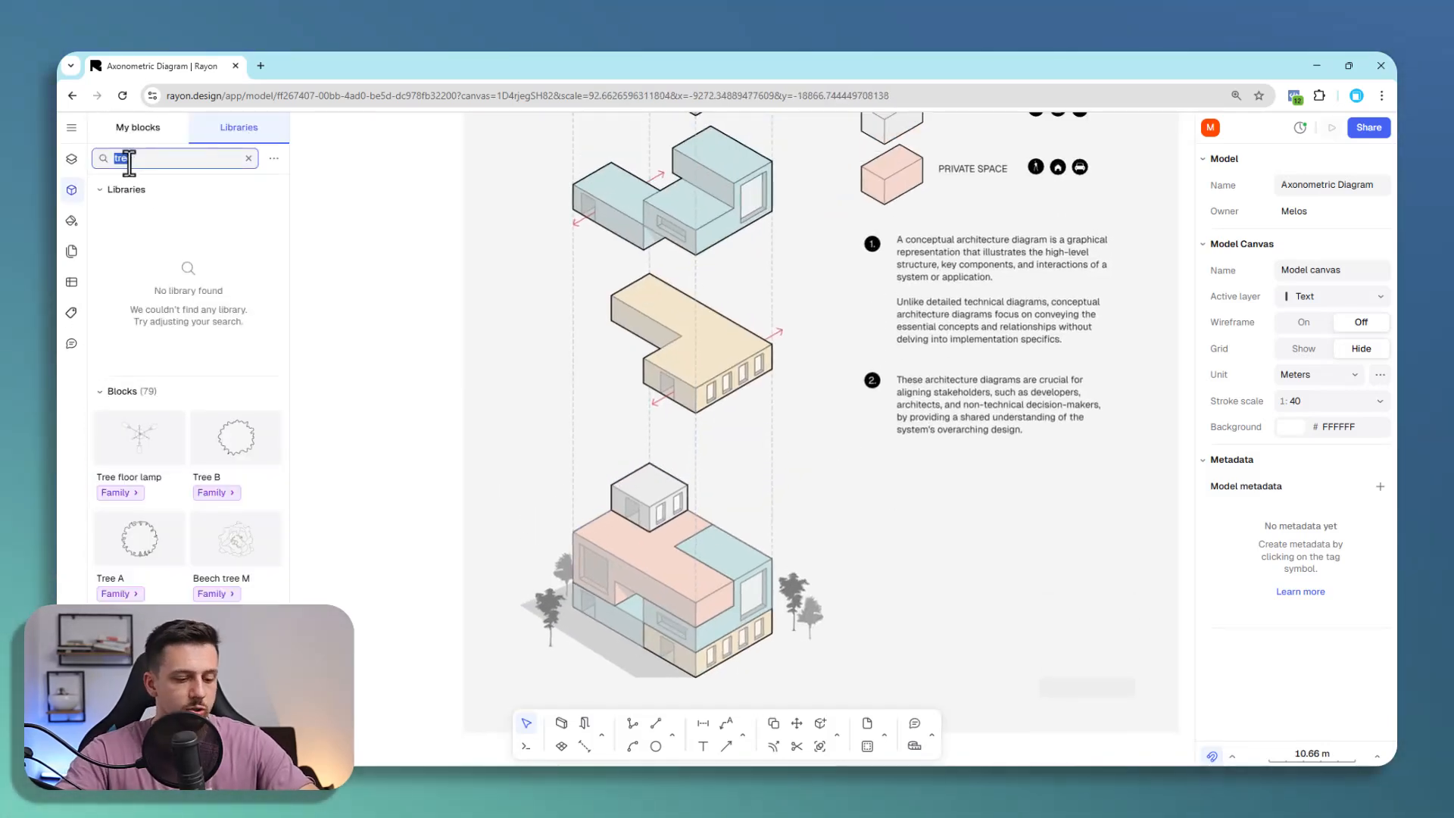
pyautogui.write('tree')
pyautogui.scroll(-2, 176, 560)
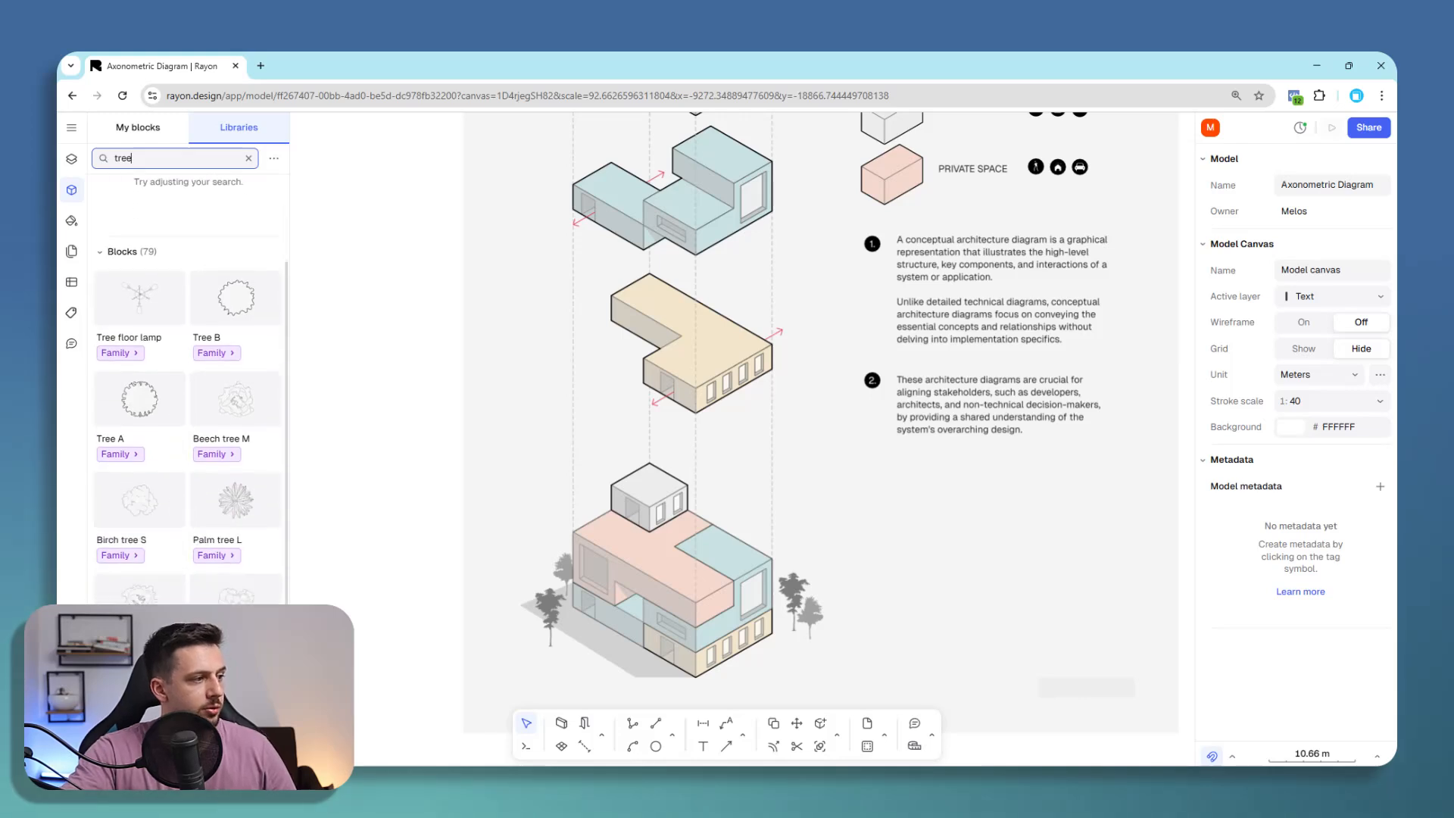
pyautogui.scroll(-2, 114, 494)
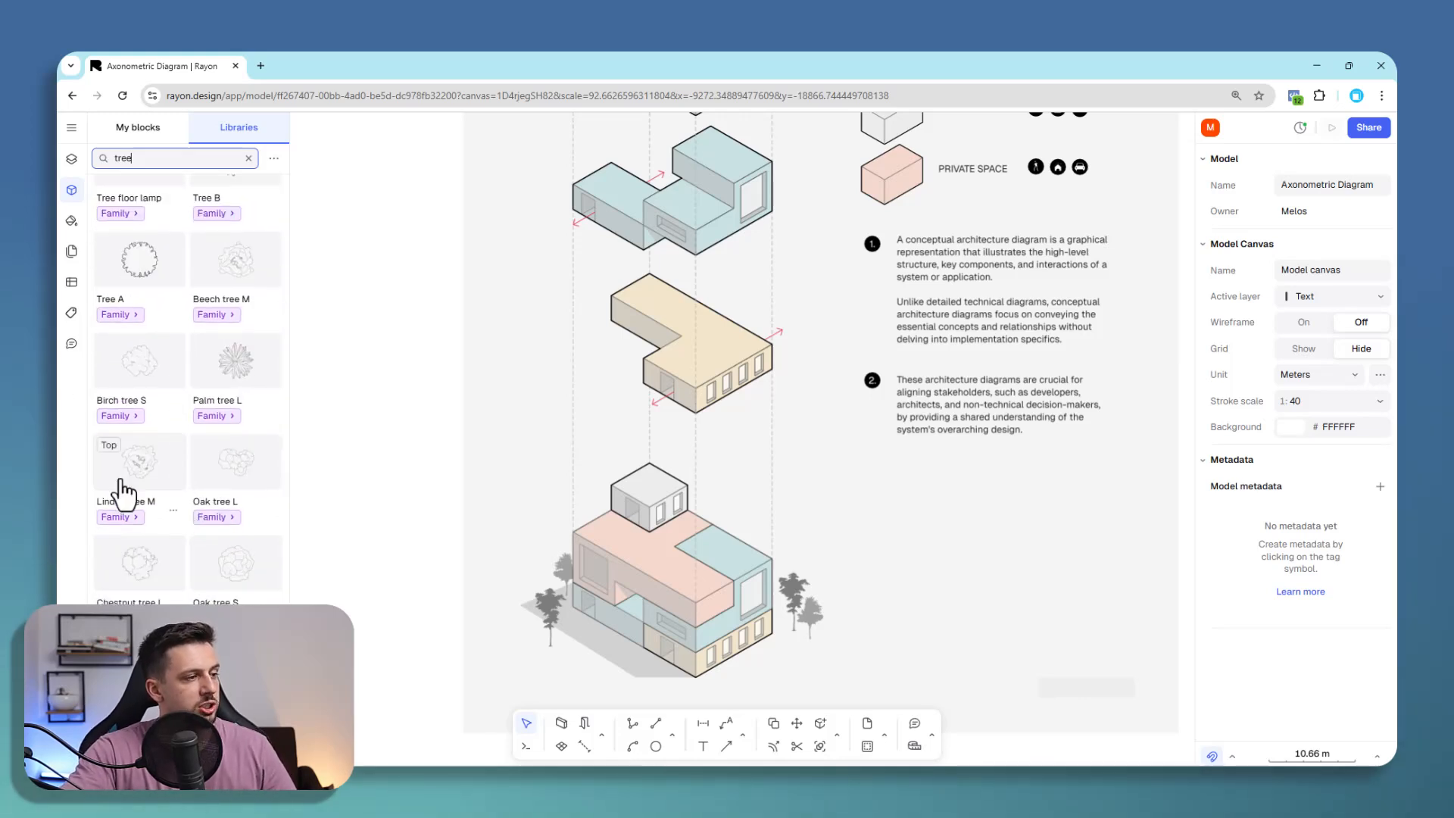
# Step: Place a Linden tree M block in the empty area right of the Step 04 building and switch it to its front view
pyautogui.moveTo(151, 469); pyautogui.dragTo(956, 617)
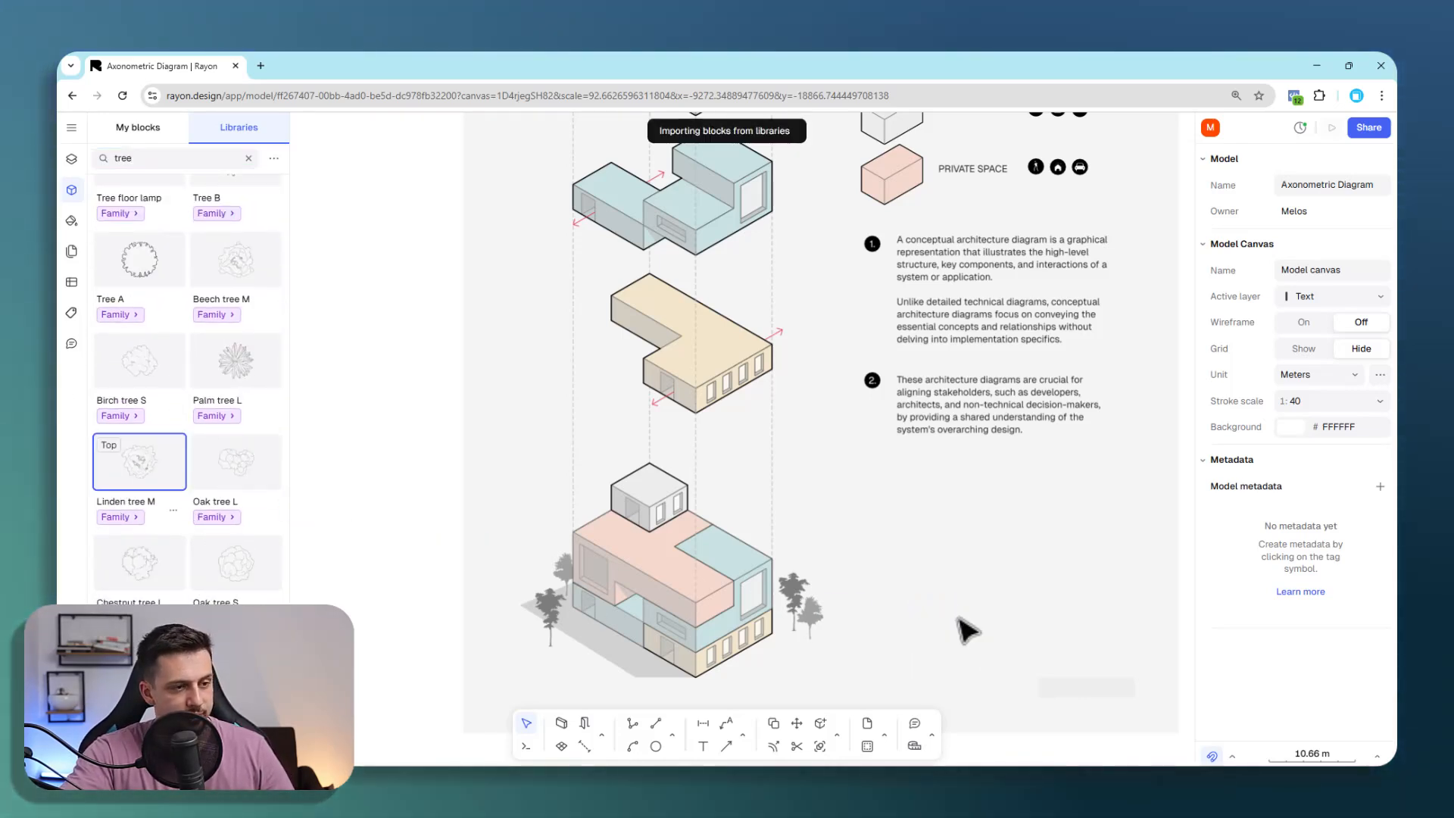
pyautogui.scroll(-2, 901, 617)
pyautogui.scroll(6, 967, 623)
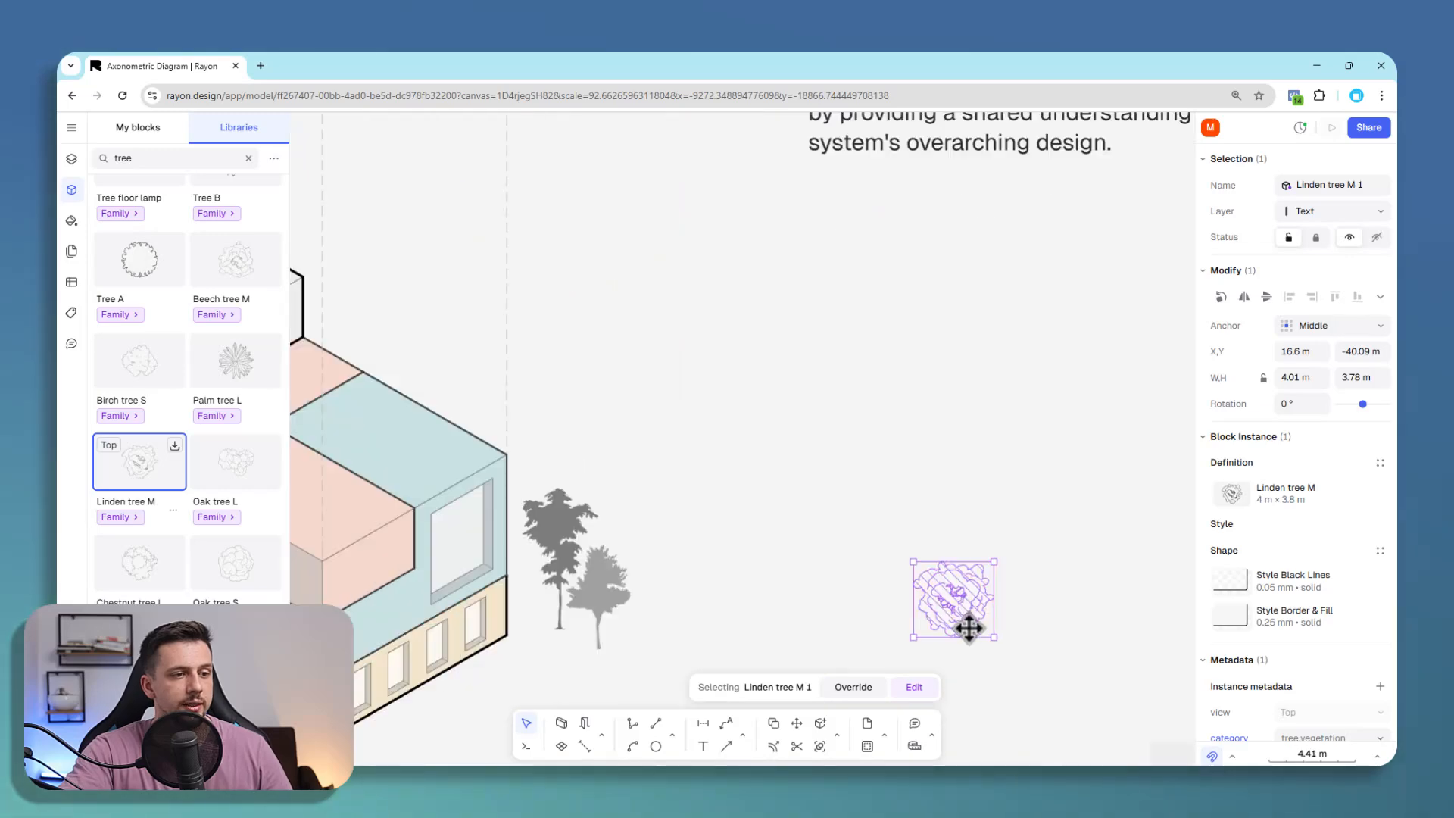
pyautogui.scroll(-3, 951, 606)
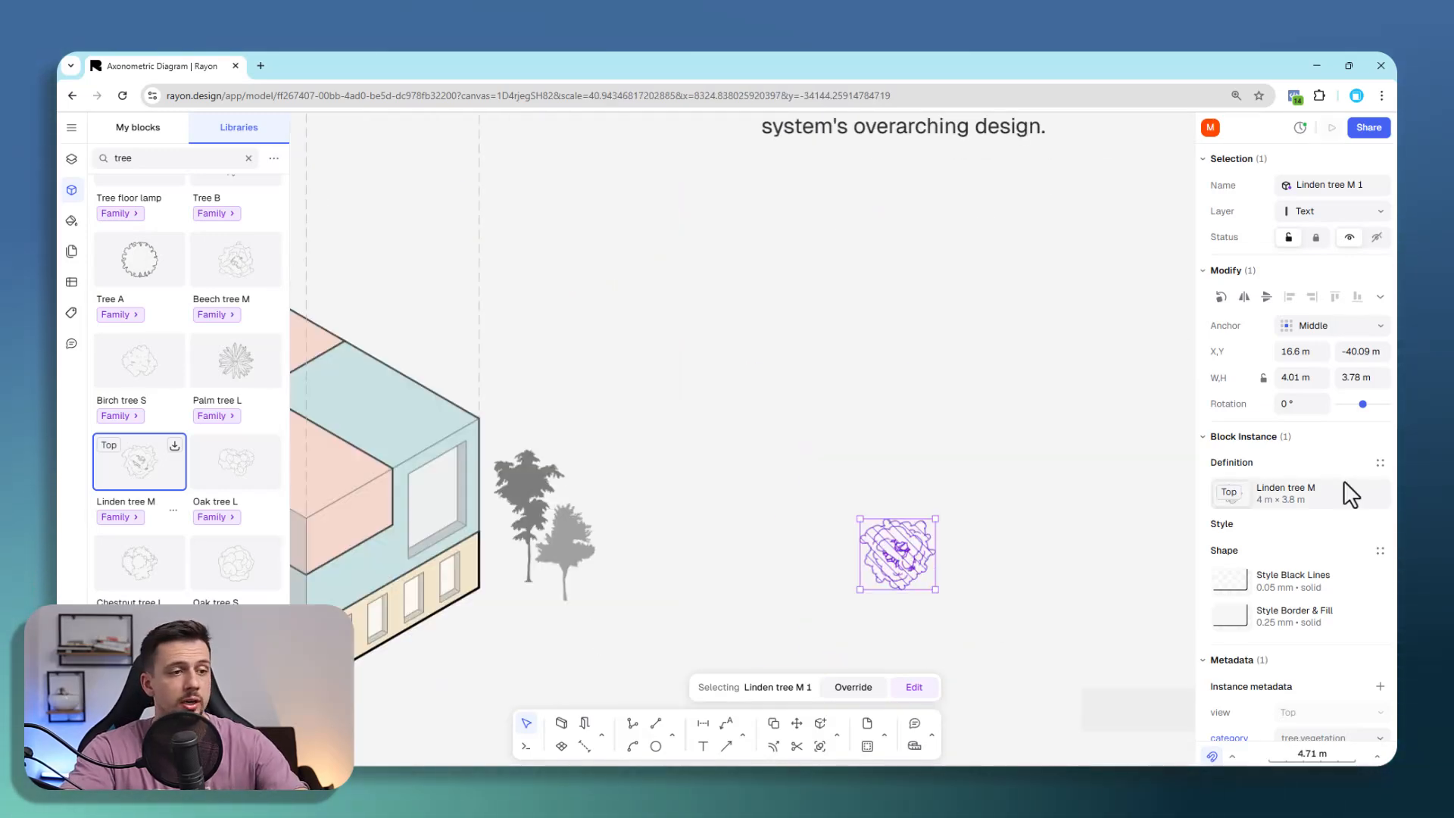
pyautogui.click(1266, 493)
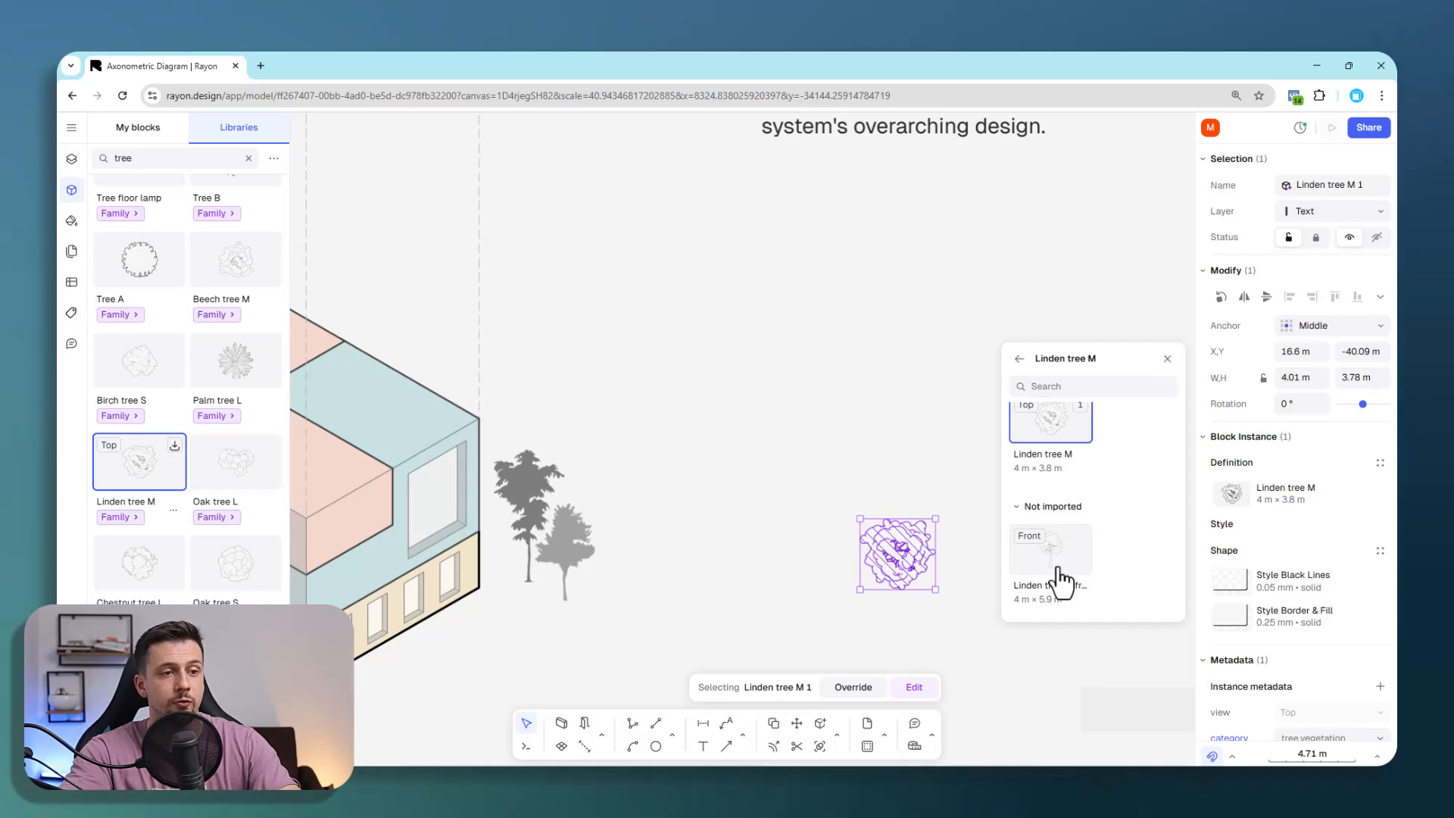
pyautogui.click(1052, 553)
# Step: Delete the lighter tree at the building's right side and put the front-view linden tree in its place beside the darker tree
pyautogui.scroll(-5, 879, 492)
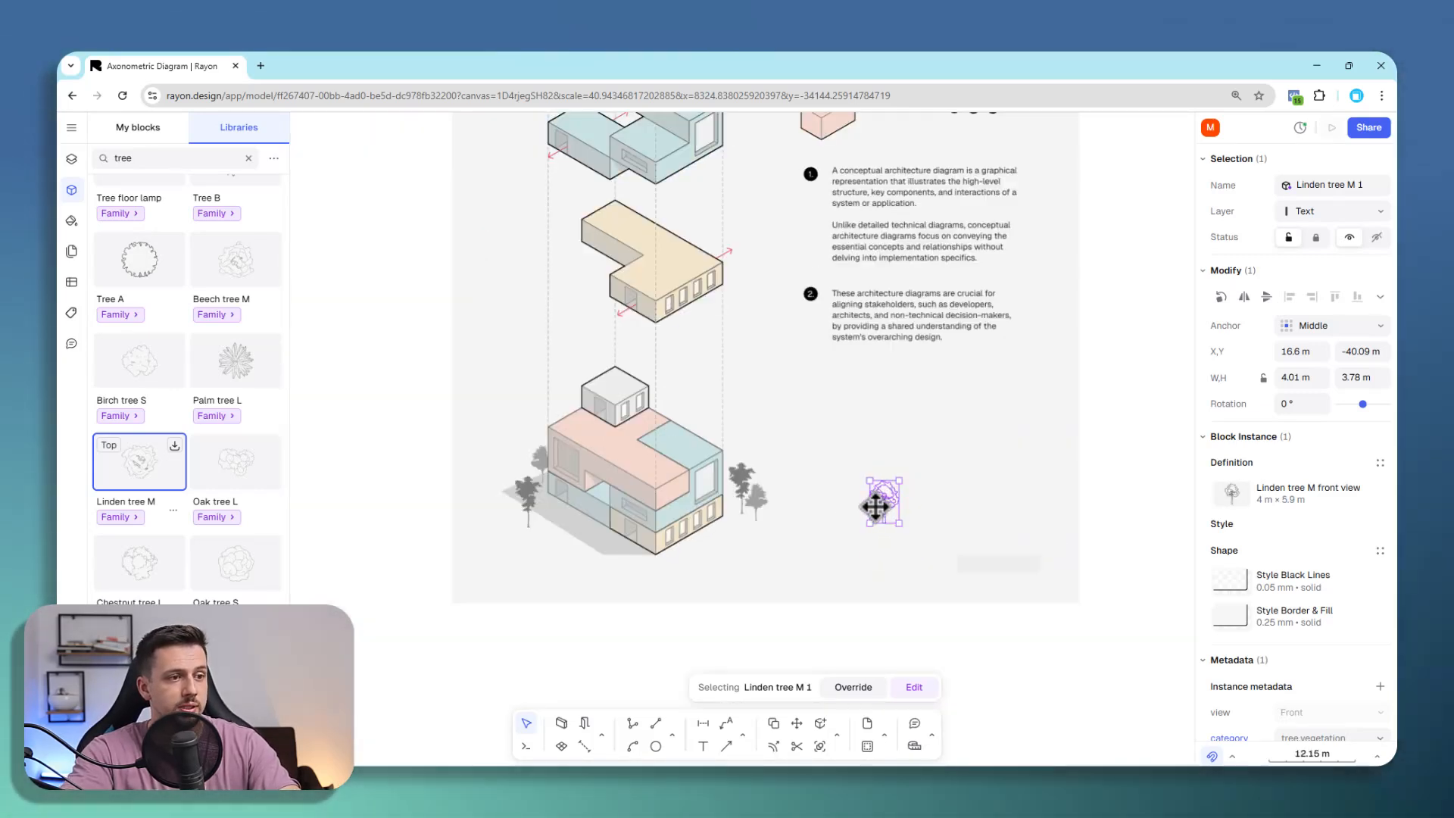
pyautogui.moveTo(875, 507); pyautogui.dragTo(787, 474)
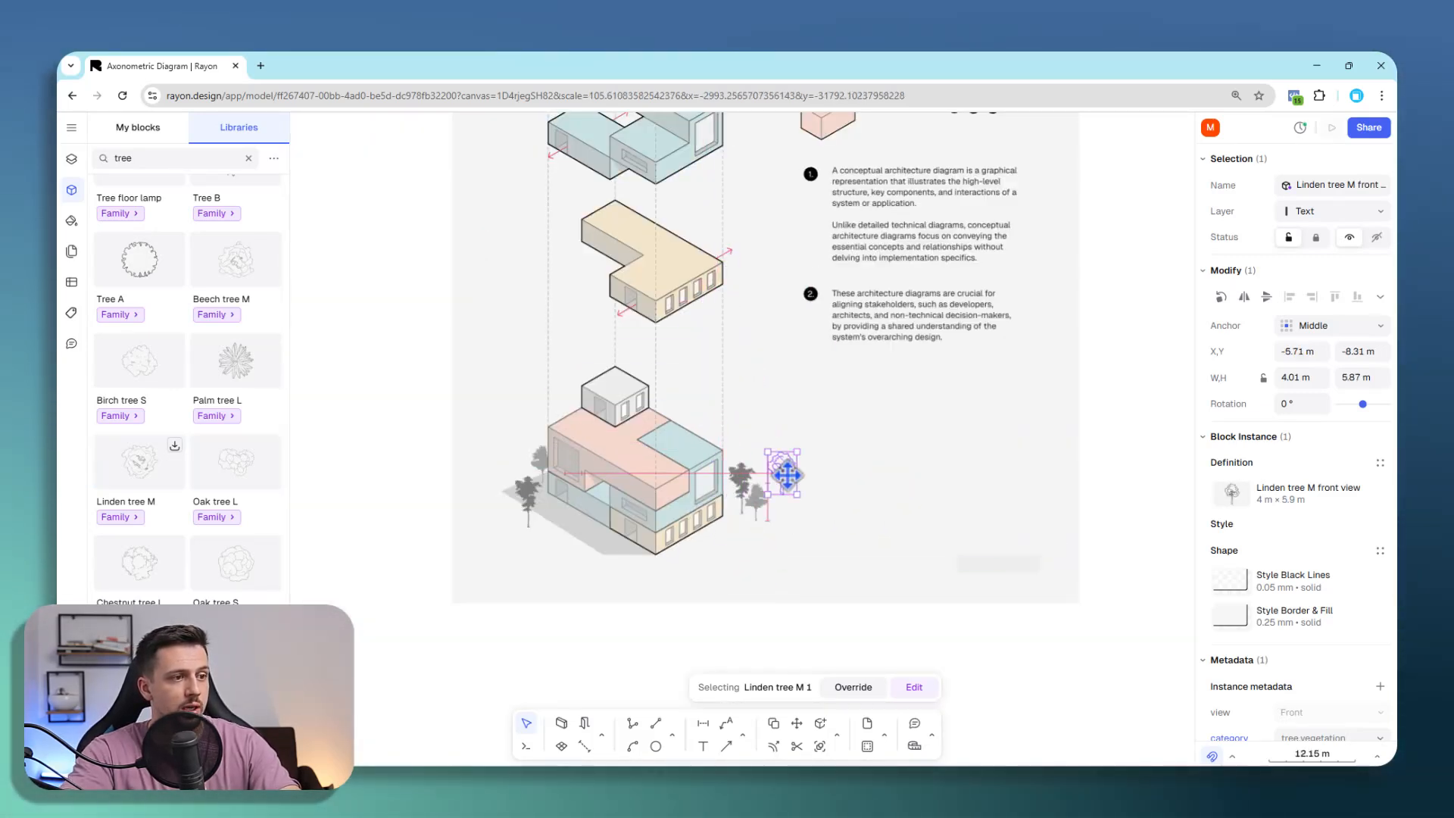
pyautogui.scroll(5, 750, 504)
pyautogui.click(766, 482)
pyautogui.press('Delete')
pyautogui.click(847, 406)
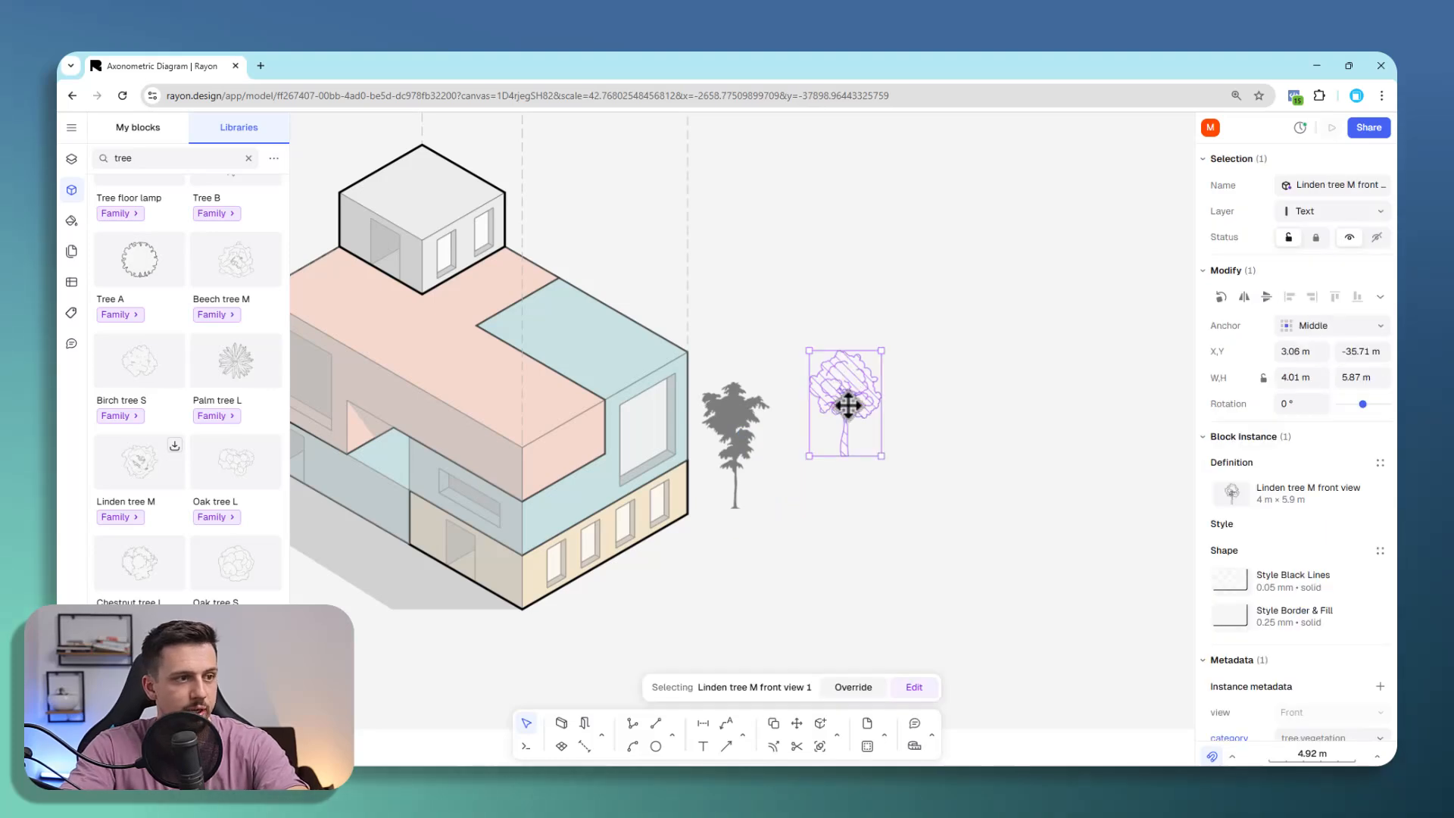
pyautogui.moveTo(848, 406); pyautogui.dragTo(798, 461)
pyautogui.scroll(-6, 882, 393)
pyautogui.click(960, 540)
# Step: Check the darker tree's style, then replace all shape styles of the linden tree with Copy of Clouds Shadow
pyautogui.scroll(4, 870, 402)
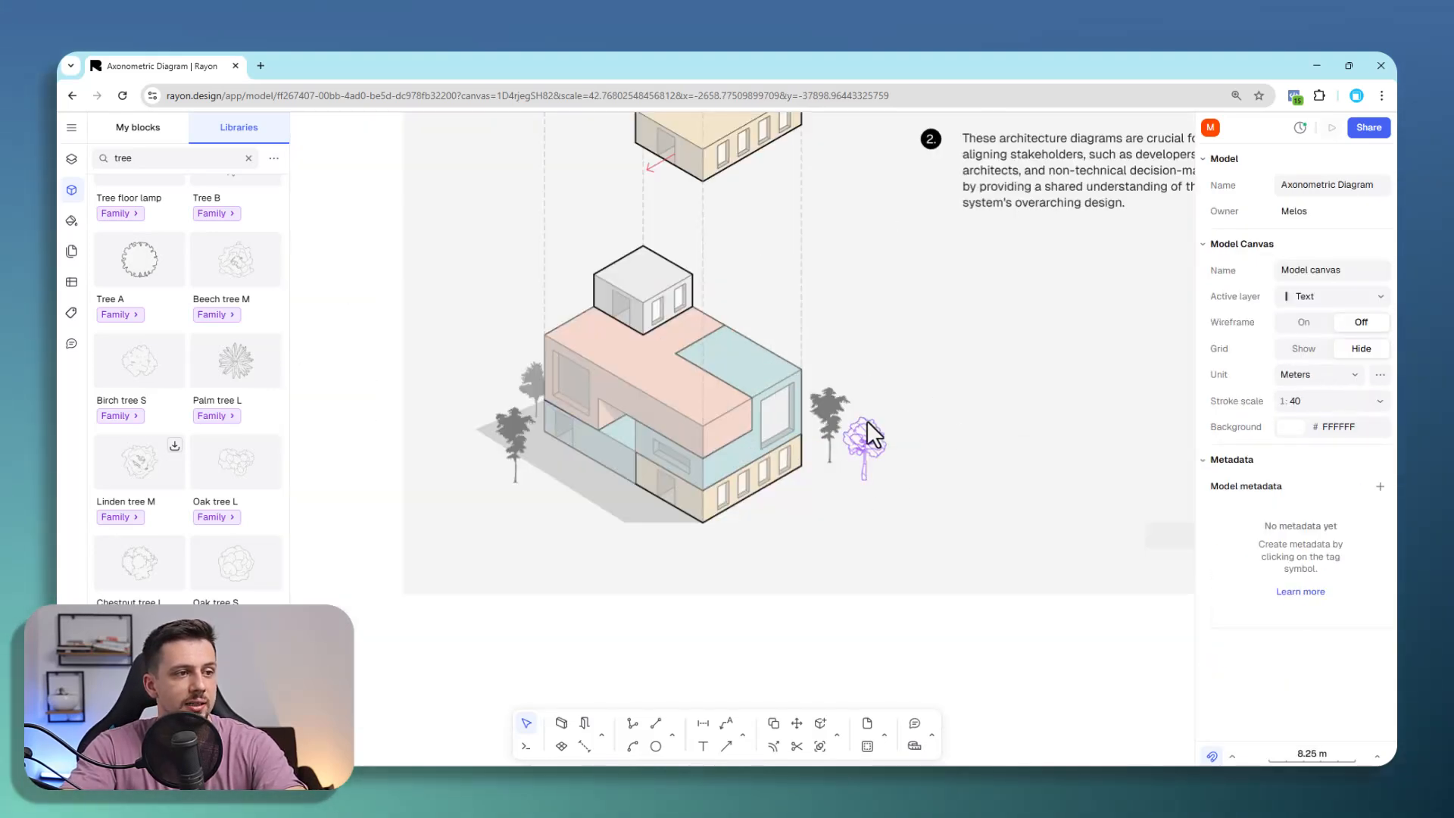
pyautogui.click(824, 410)
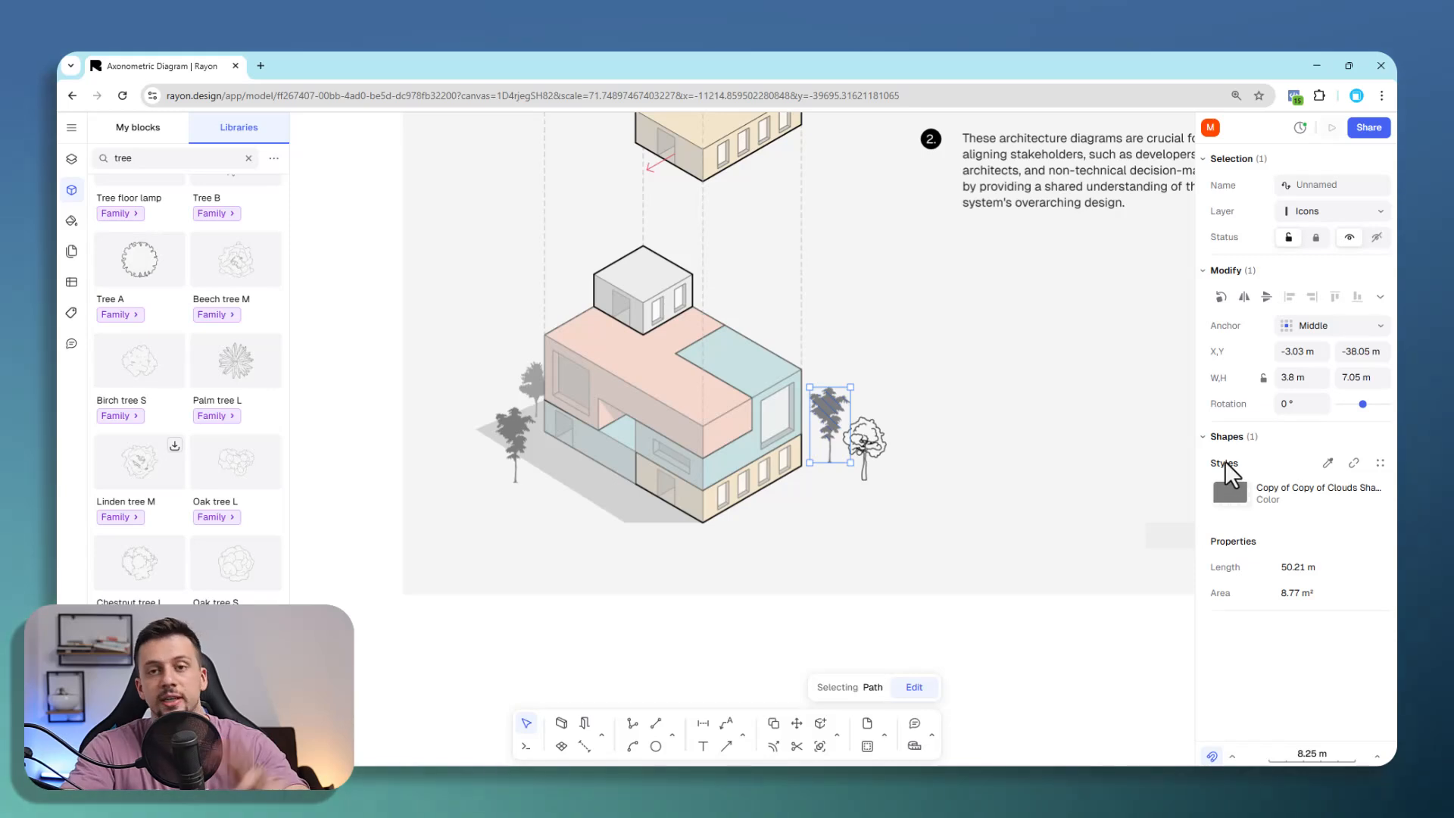
pyautogui.click(875, 458)
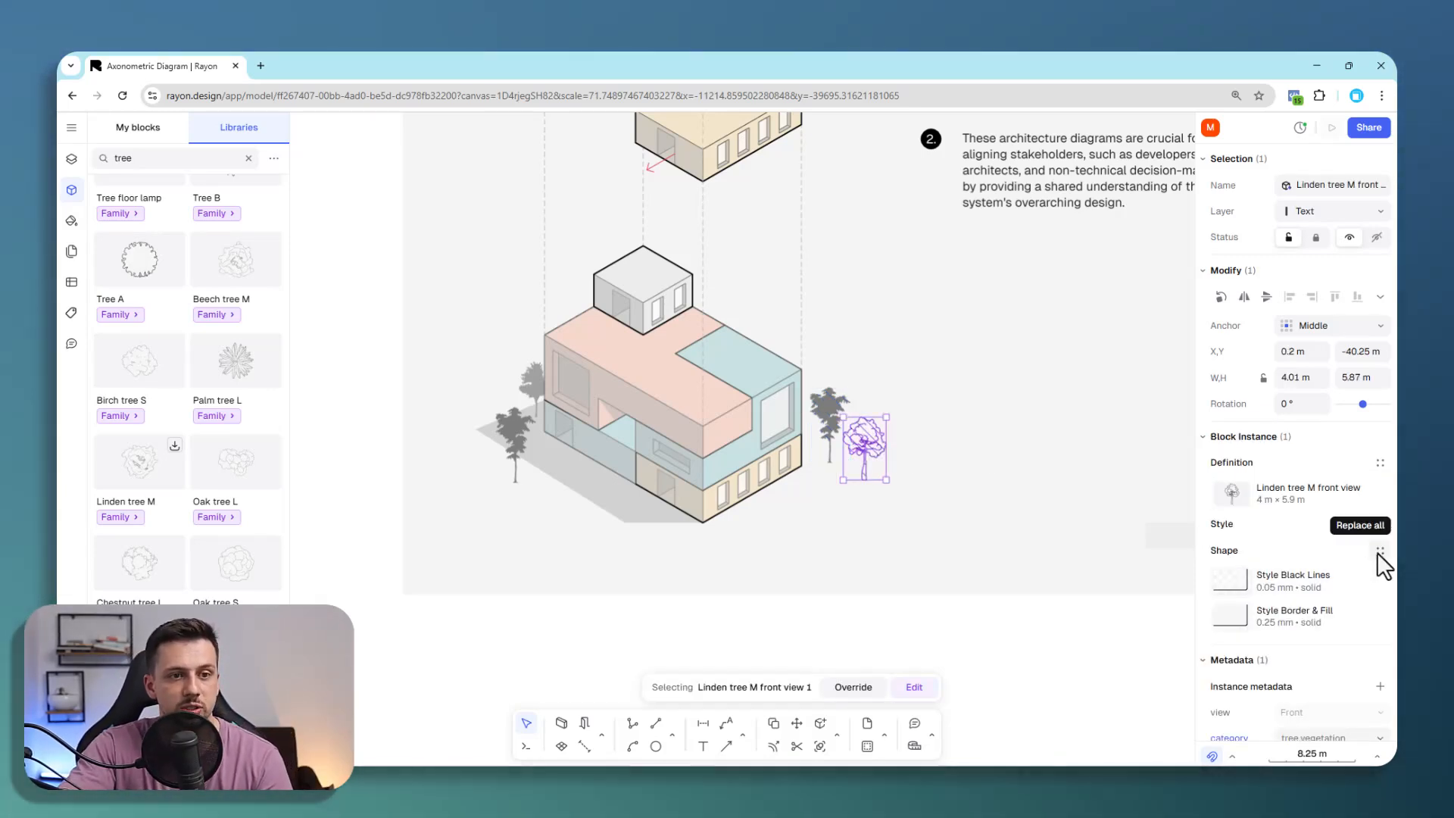
pyautogui.click(1379, 551)
pyautogui.scroll(-5, 1136, 591)
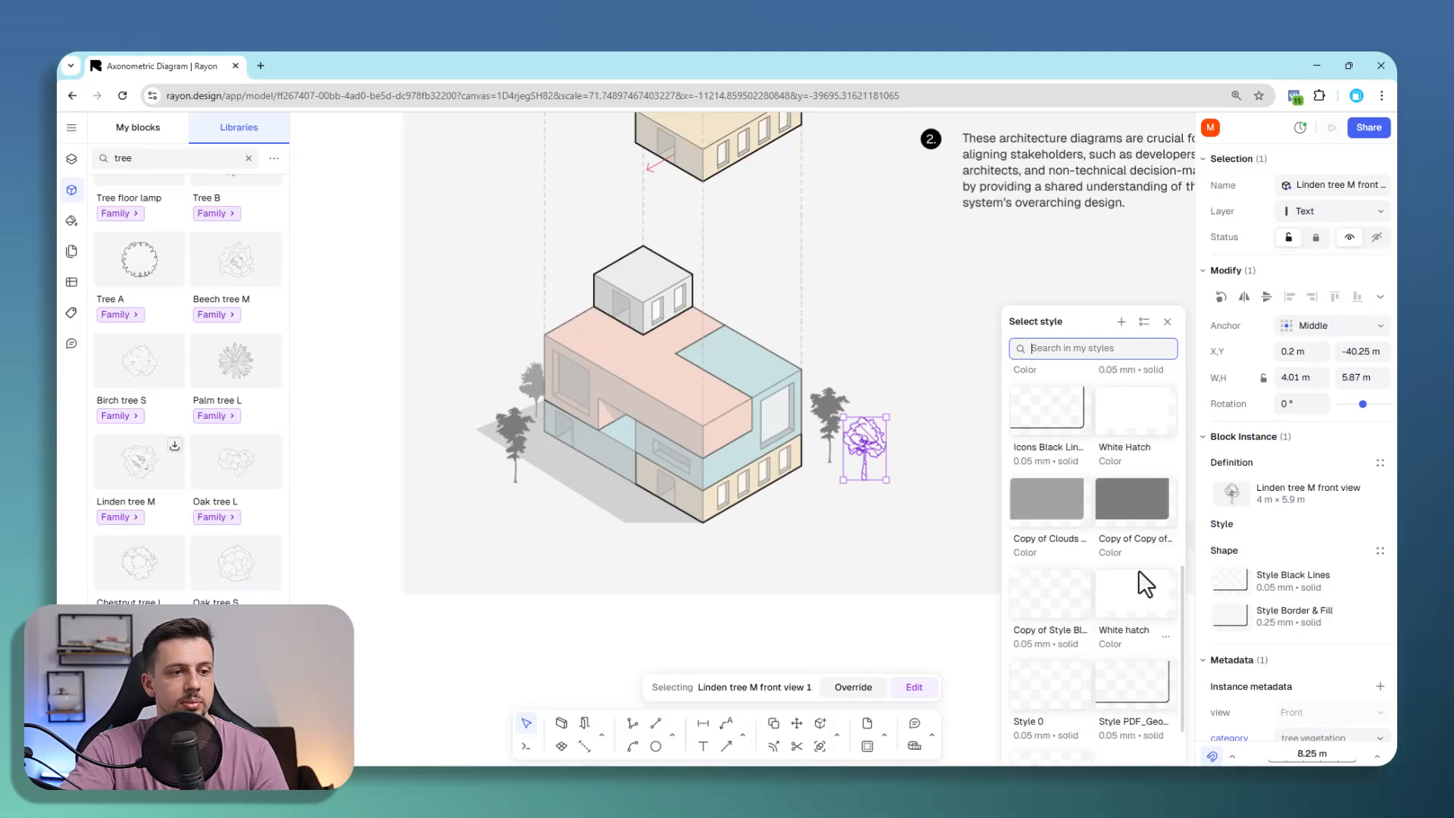
pyautogui.click(1041, 499)
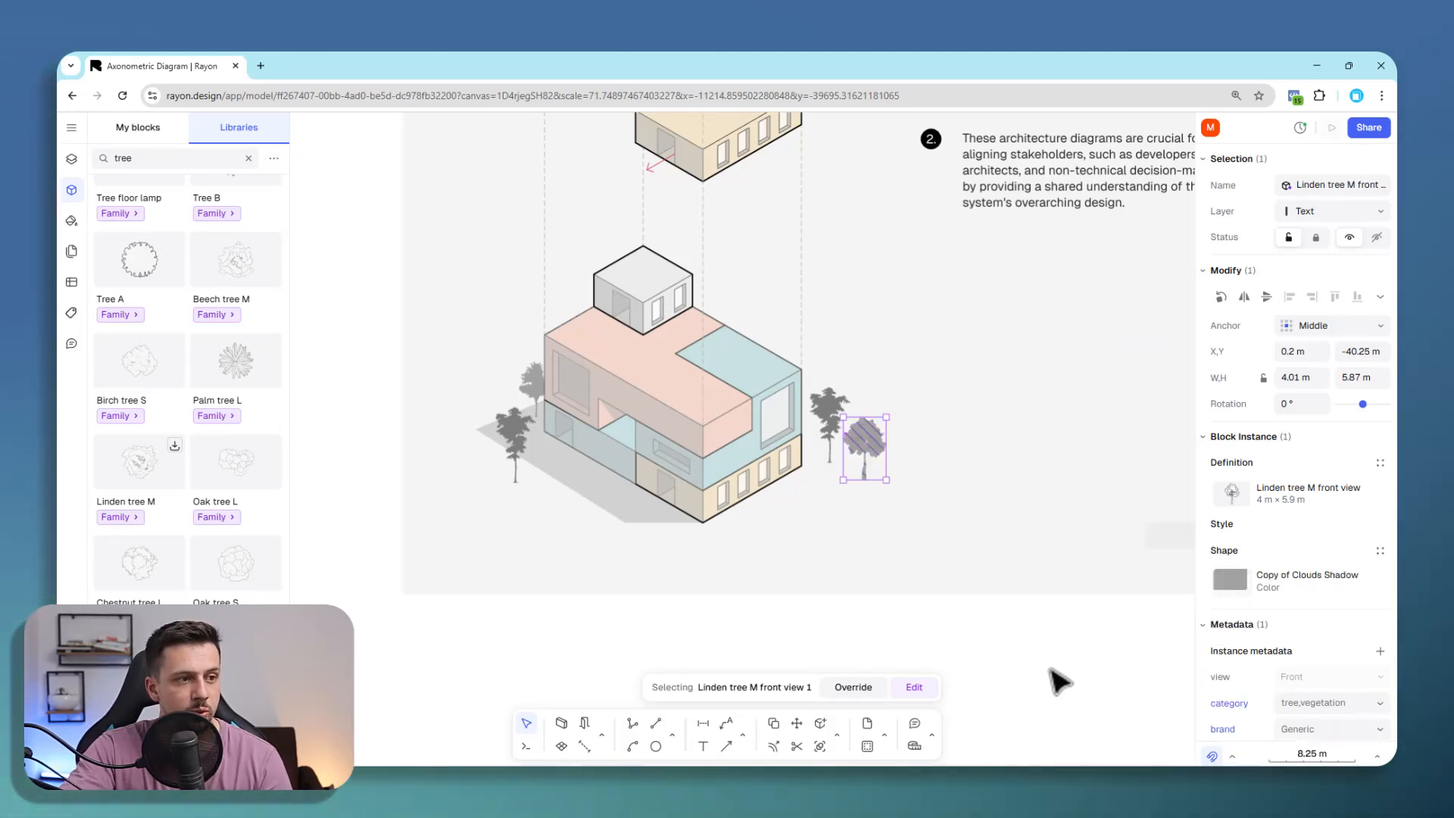
pyautogui.click(1054, 682)
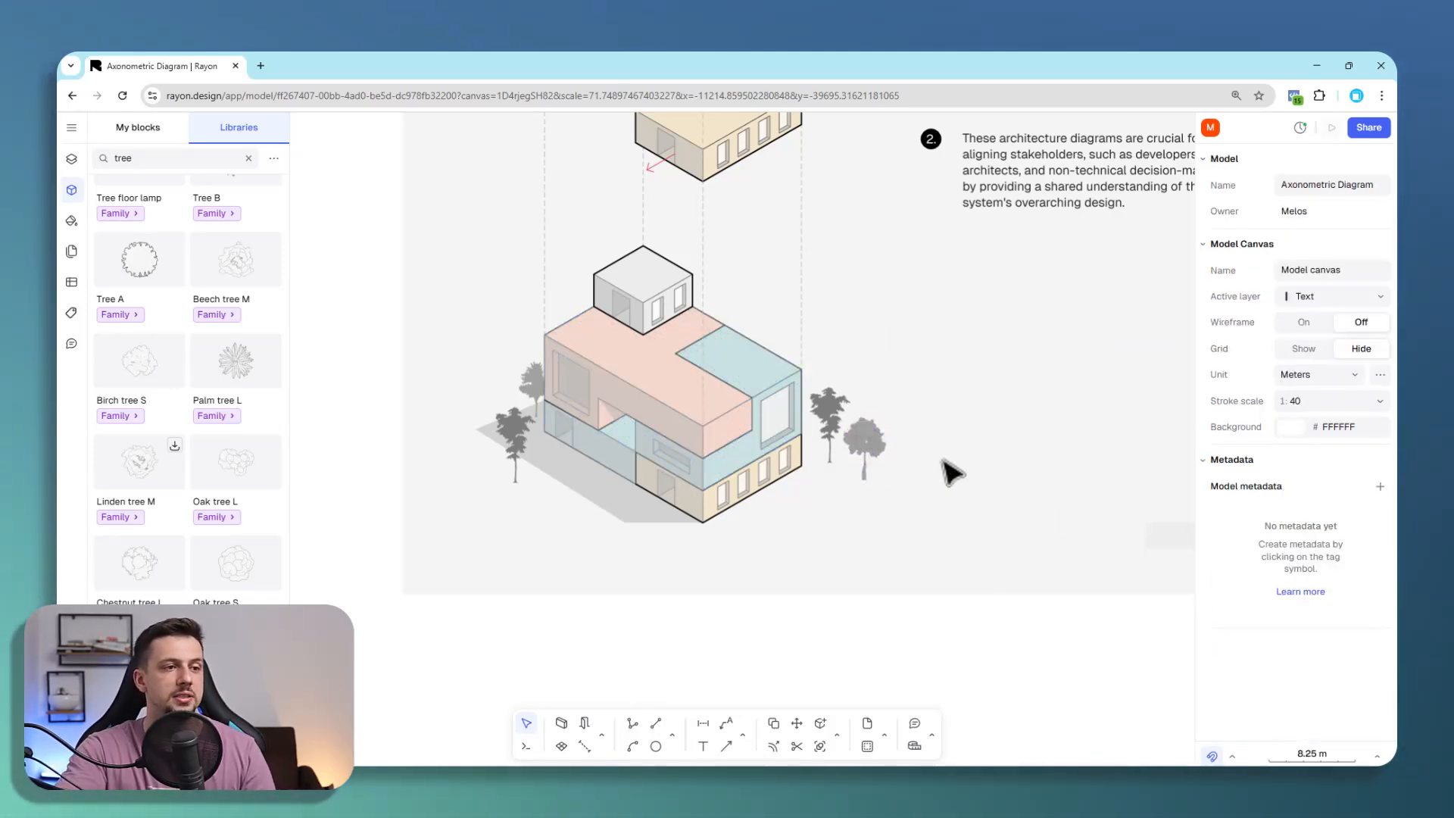
# Step: Examine the legend's space blocks and icons, then compare the Step 04 board with the other steps
pyautogui.scroll(-5, 788, 480)
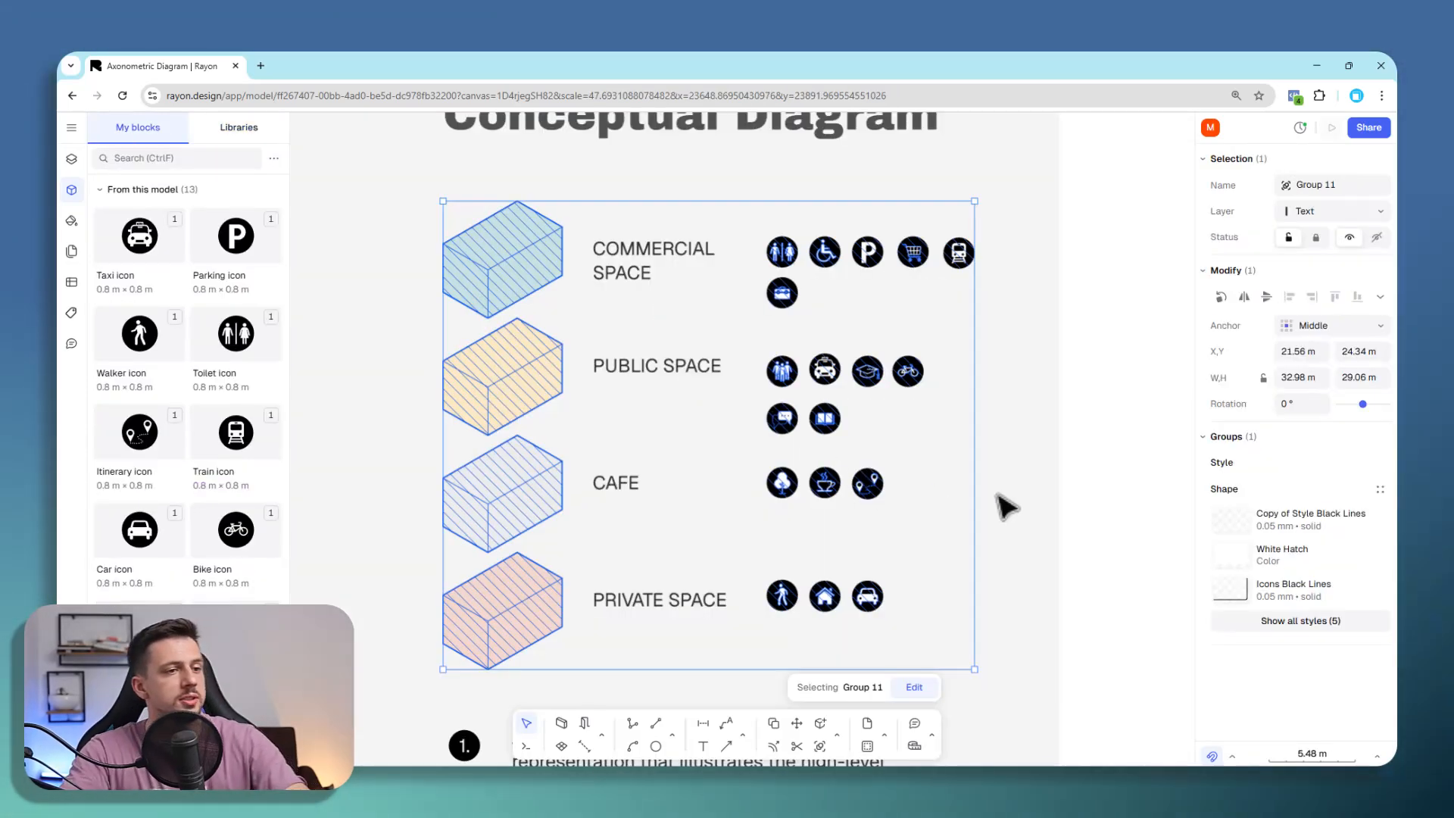
pyautogui.click(1068, 488)
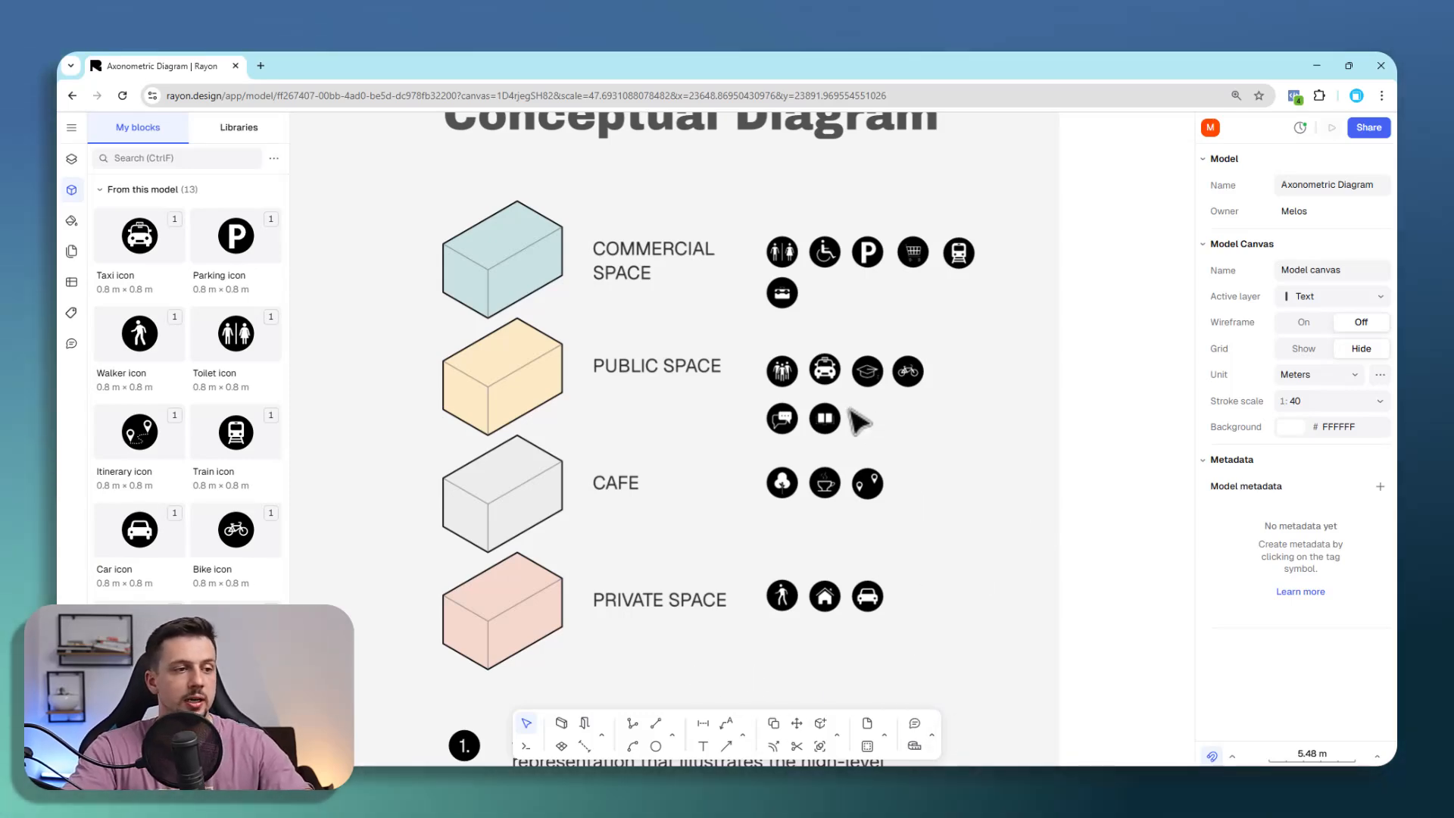
pyautogui.scroll(-5, 1179, 491)
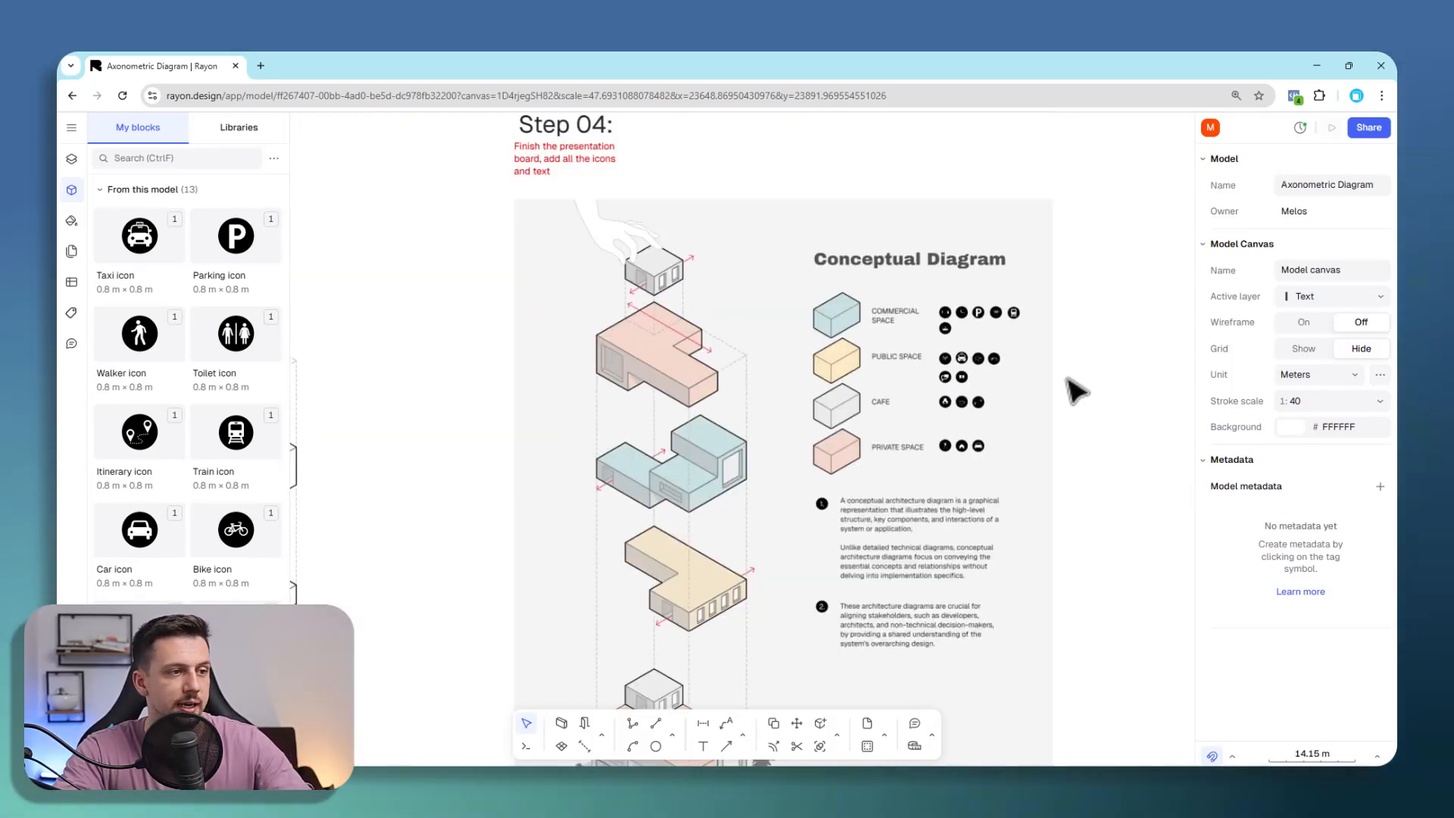
pyautogui.scroll(3, 1099, 452)
pyautogui.scroll(-3, 594, 341)
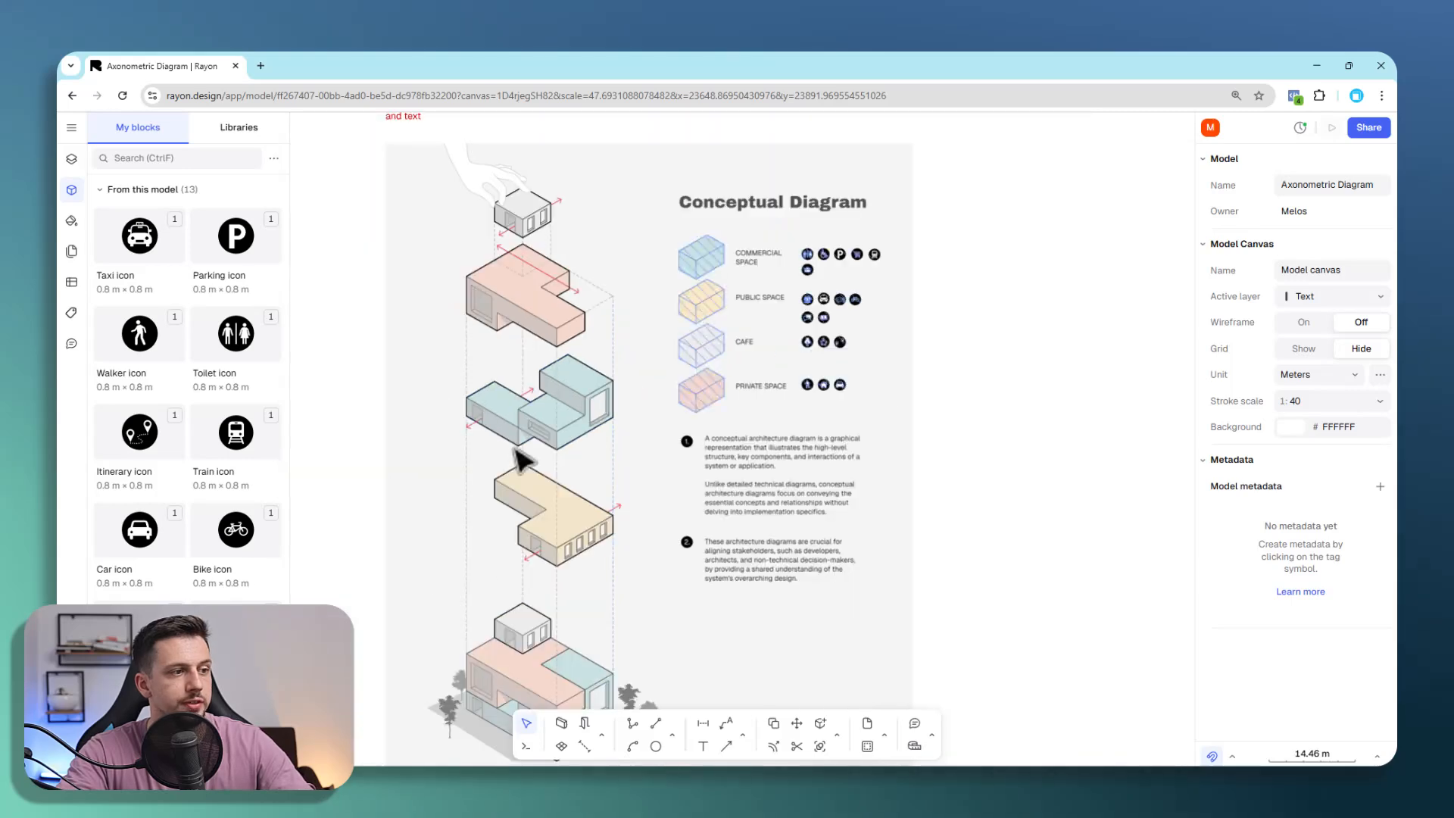
pyautogui.scroll(-3, 688, 558)
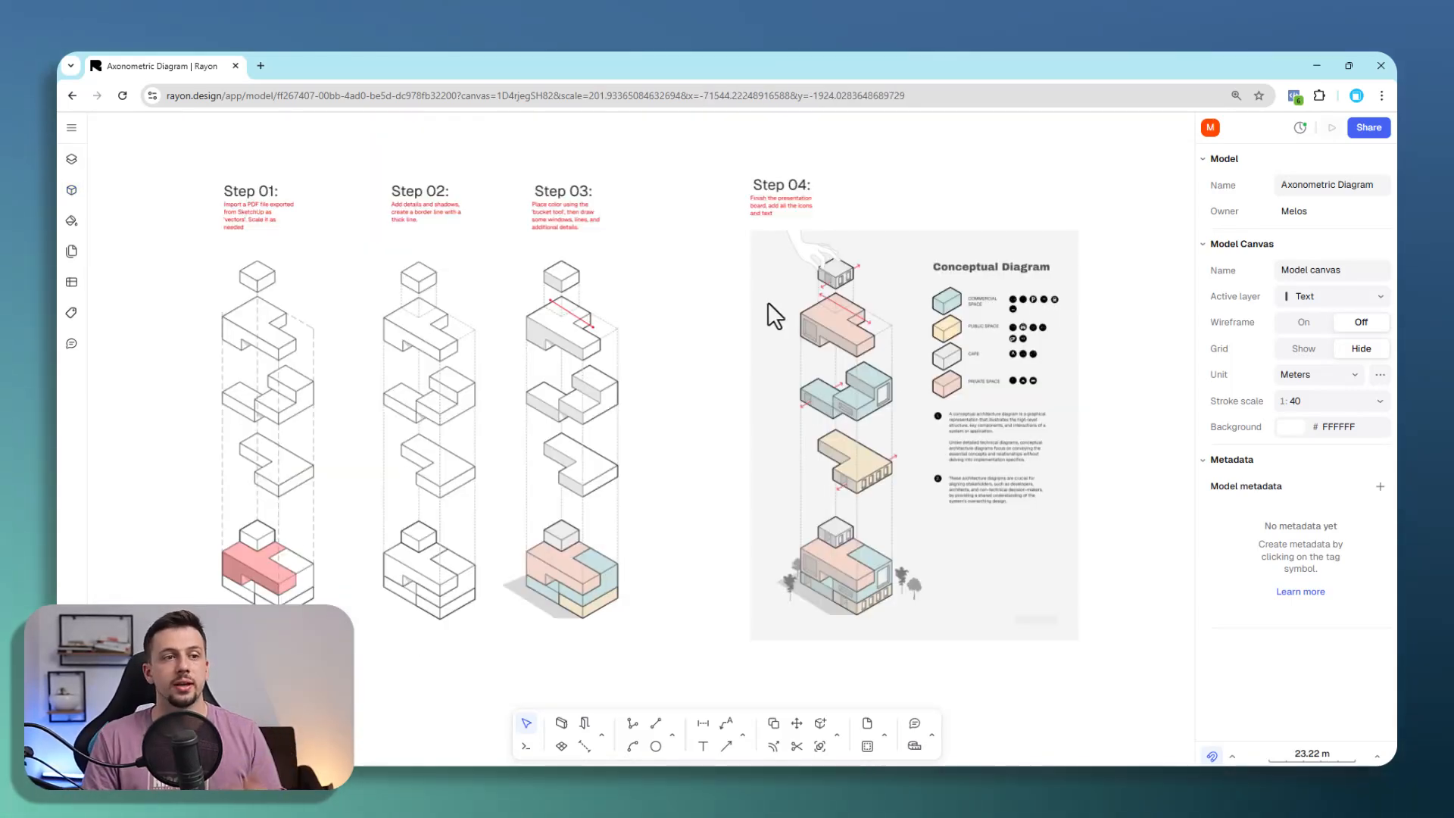